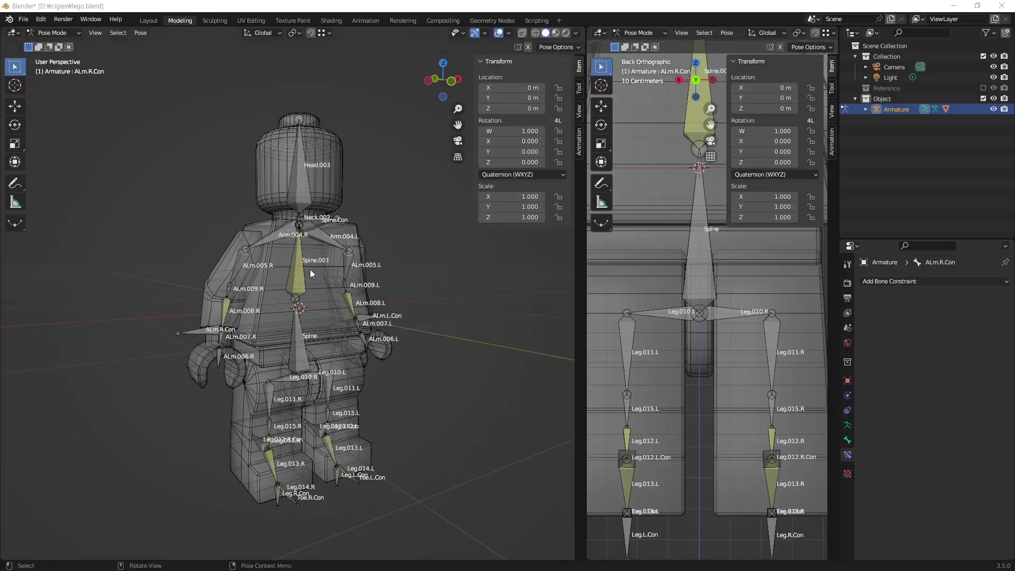
# - Select ALm.L.Con and test-move it with G, cancelling so the arm returns to rest
pyautogui.moveTo(311, 271)
pyautogui.mouseDown(button='middle')
pyautogui.moveTo(311, 294)
pyautogui.moveTo(296, 290)
pyautogui.mouseUp(button='middle')
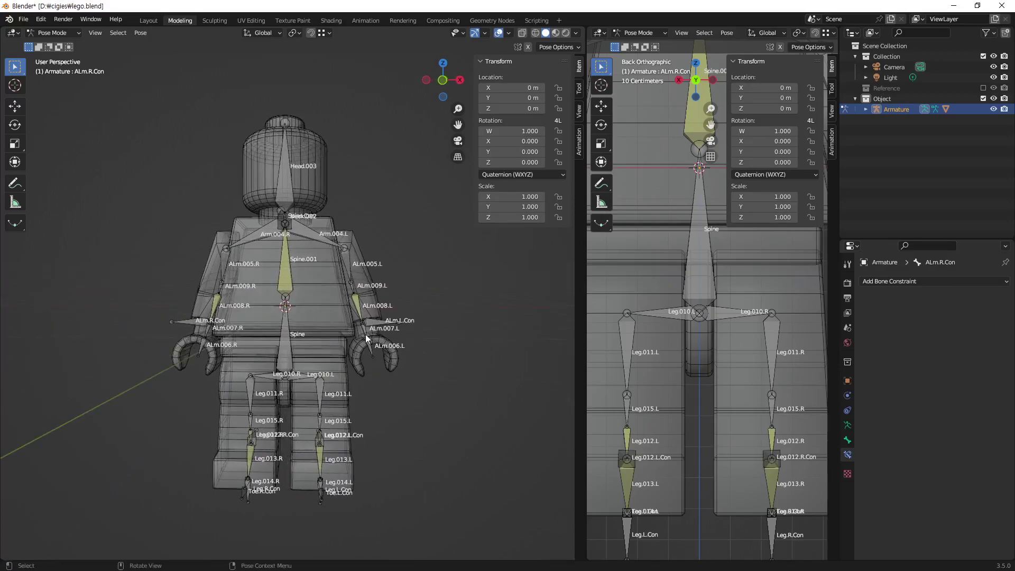
pyautogui.moveTo(338, 407)
pyautogui.mouseDown(button='middle')
pyautogui.moveTo(357, 399)
pyautogui.moveTo(243, 392)
pyautogui.moveTo(324, 398)
pyautogui.moveTo(307, 410)
pyautogui.mouseUp(button='middle')
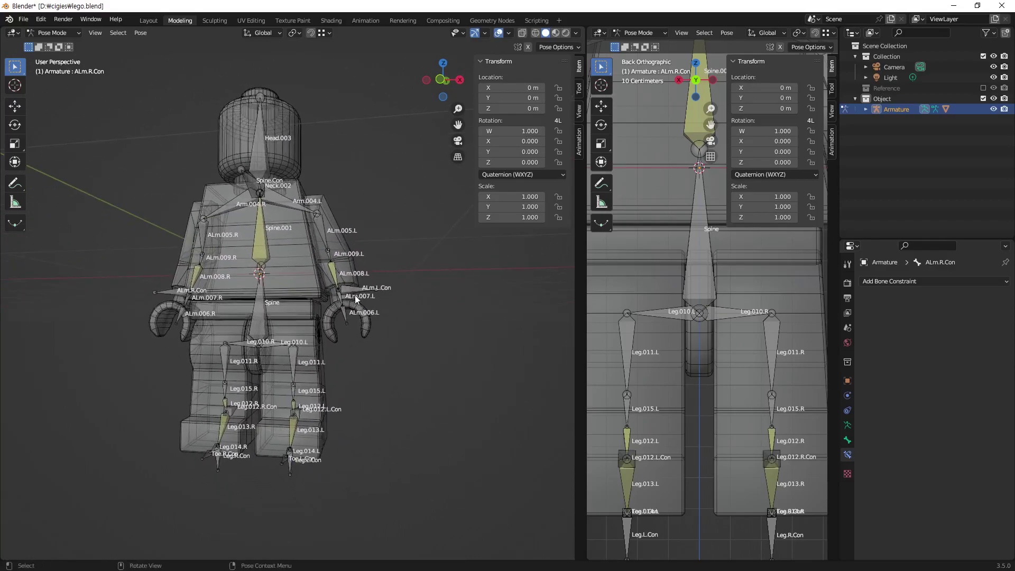
pyautogui.scroll(5, 354, 295)
pyautogui.click(437, 271)
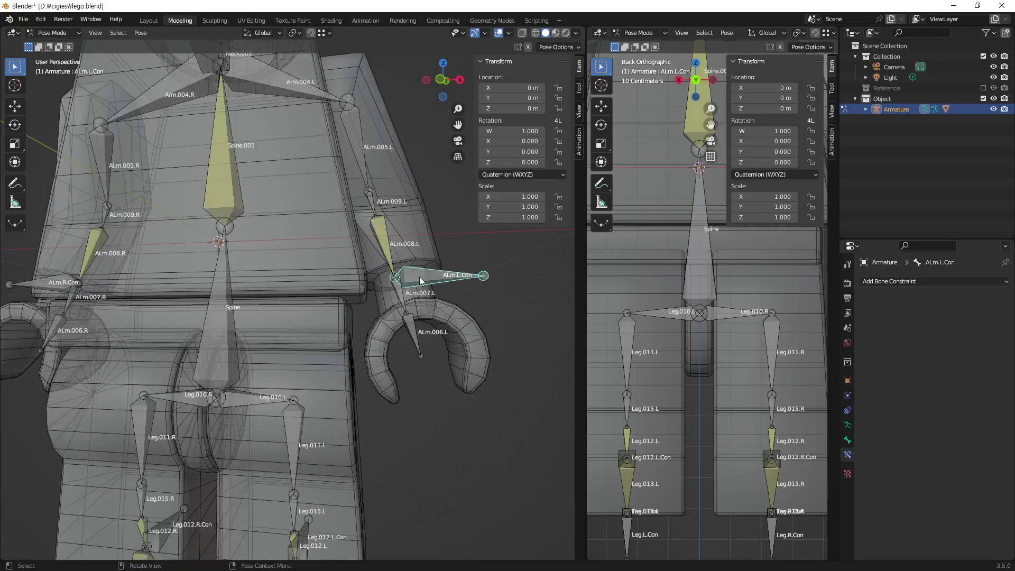
pyautogui.moveTo(420, 277)
pyautogui.mouseDown(button='middle')
pyautogui.moveTo(336, 288)
pyautogui.moveTo(432, 290)
pyautogui.moveTo(421, 307)
pyautogui.moveTo(455, 410)
pyautogui.mouseUp(button='middle')
pyautogui.press('g')
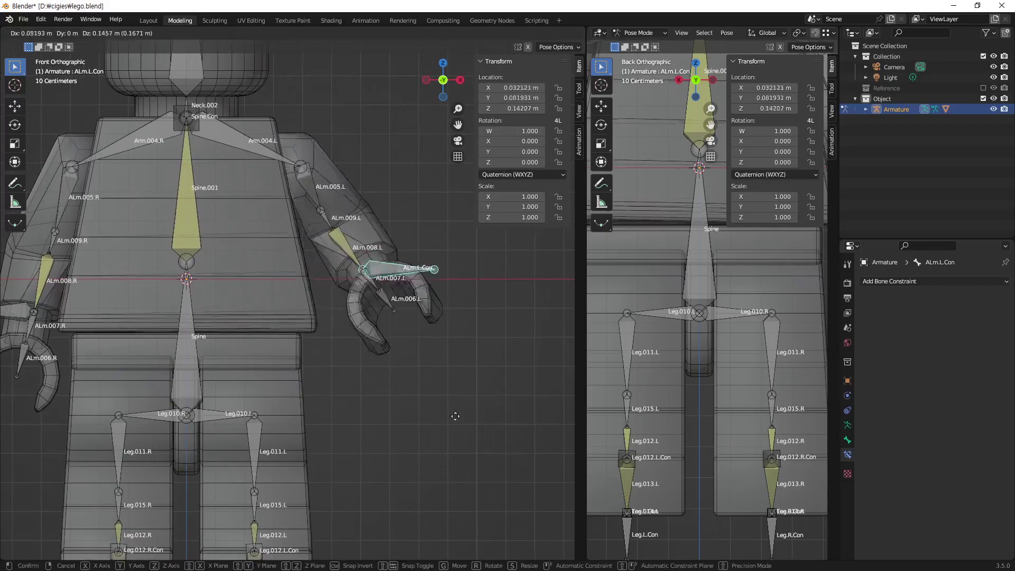
pyautogui.press('Escape')
pyautogui.moveTo(364, 329)
pyautogui.mouseDown(button='middle')
pyautogui.moveTo(214, 319)
pyautogui.moveTo(278, 339)
pyautogui.moveTo(275, 310)
pyautogui.moveTo(275, 326)
pyautogui.moveTo(110, 90)
pyautogui.mouseUp(button='middle')
pyautogui.scroll(3, 214, 319)
# - Switch to Edit Mode and clear the parent of bone ALm.007.L
pyautogui.click(58, 33)
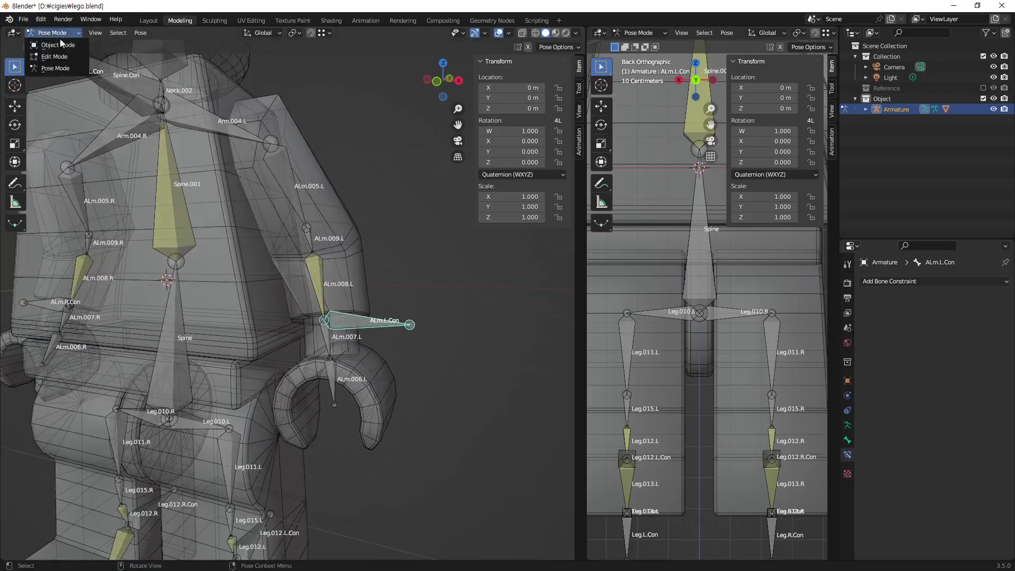
pyautogui.click(59, 56)
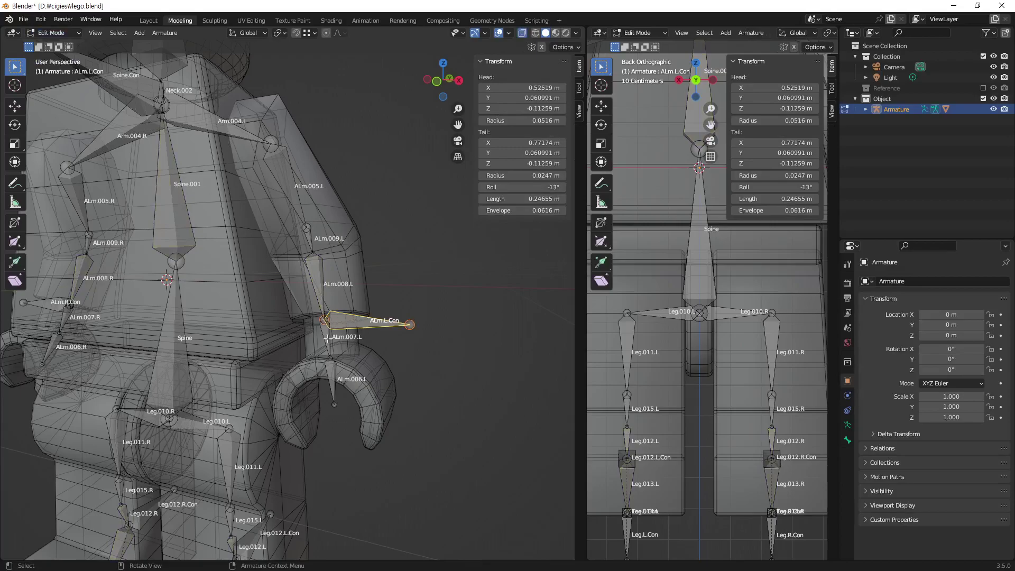
pyautogui.moveTo(329, 340)
pyautogui.mouseDown(button='middle')
pyautogui.moveTo(351, 336)
pyautogui.moveTo(418, 373)
pyautogui.mouseUp(button='middle')
pyautogui.click(419, 376)
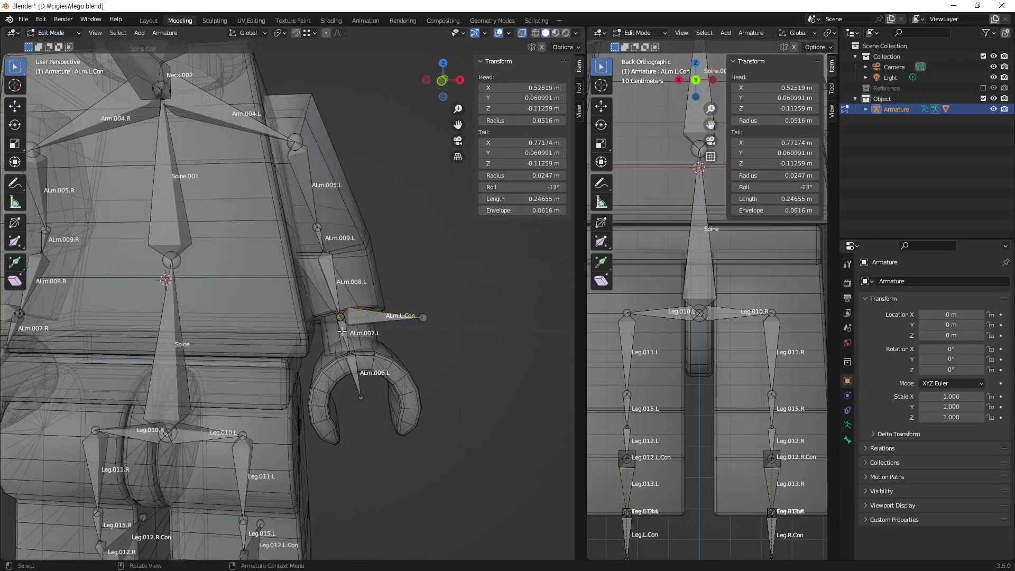
pyautogui.click(347, 335)
pyautogui.scroll(2, 370, 322)
pyautogui.scroll(2, 333, 291)
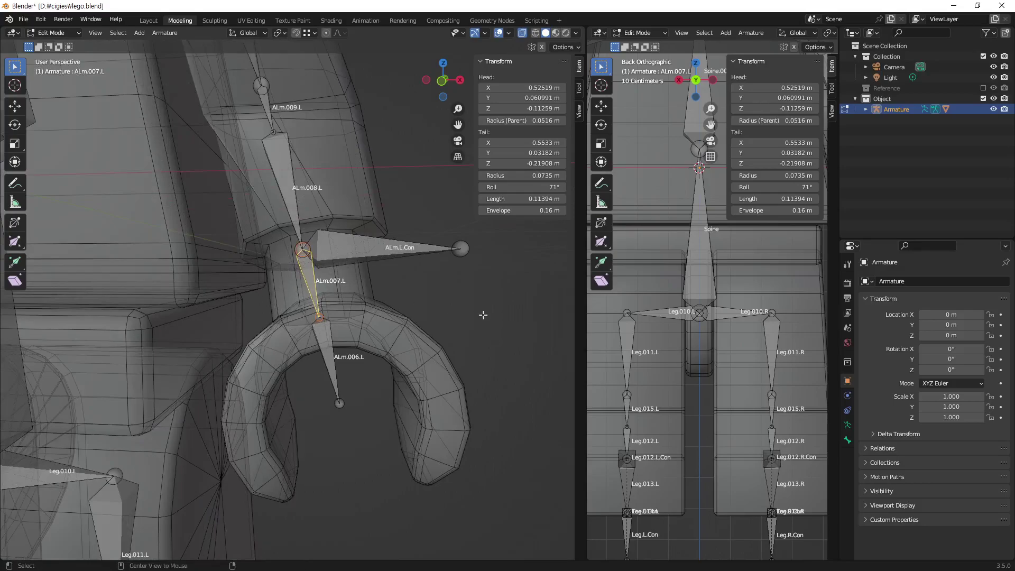
pyautogui.hotkey('alt', 'p')
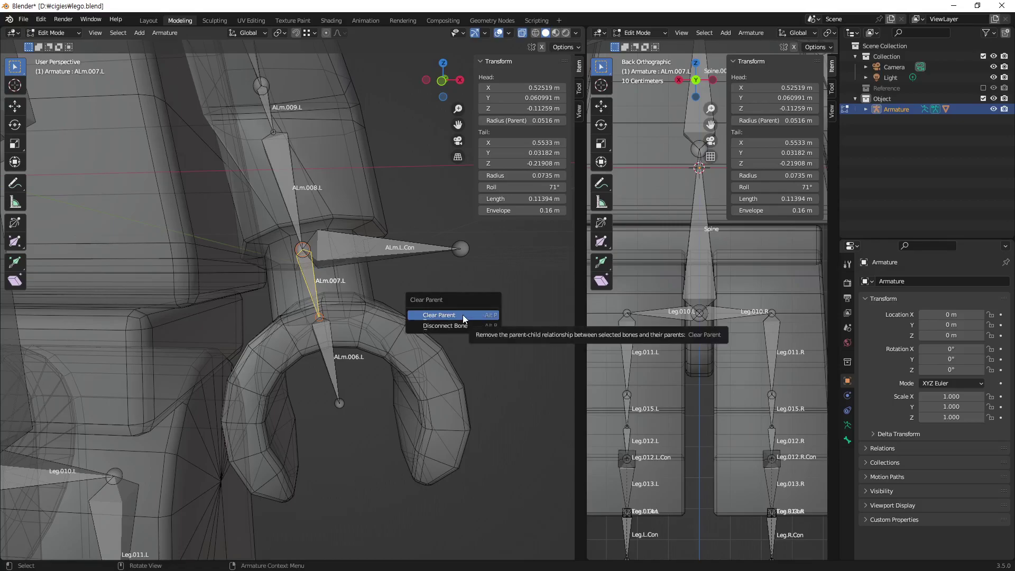
pyautogui.click(465, 318)
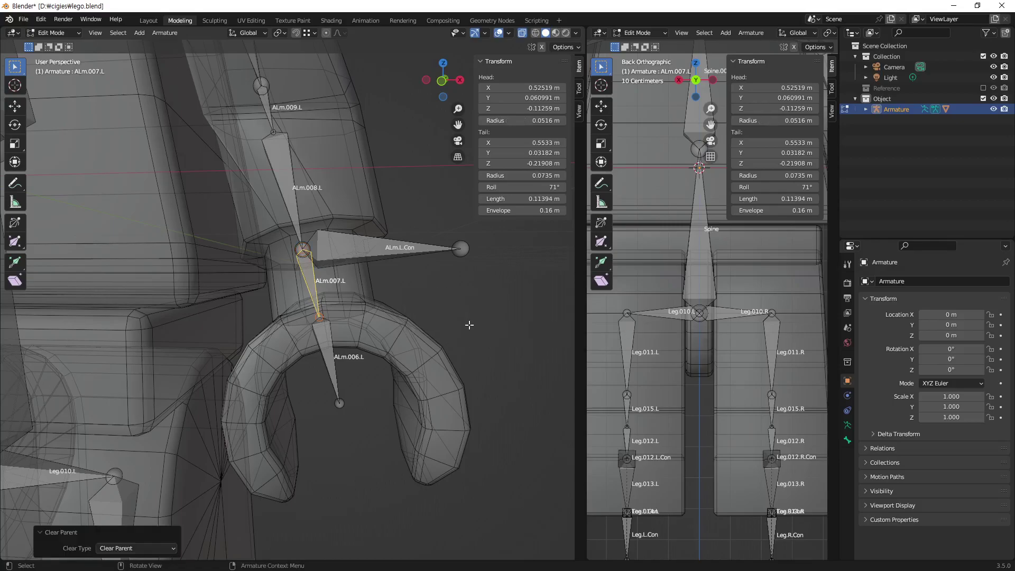
# - Parent ALm.007.L to the active bone ALm.L.Con with Keep Offset
pyautogui.click(303, 272)
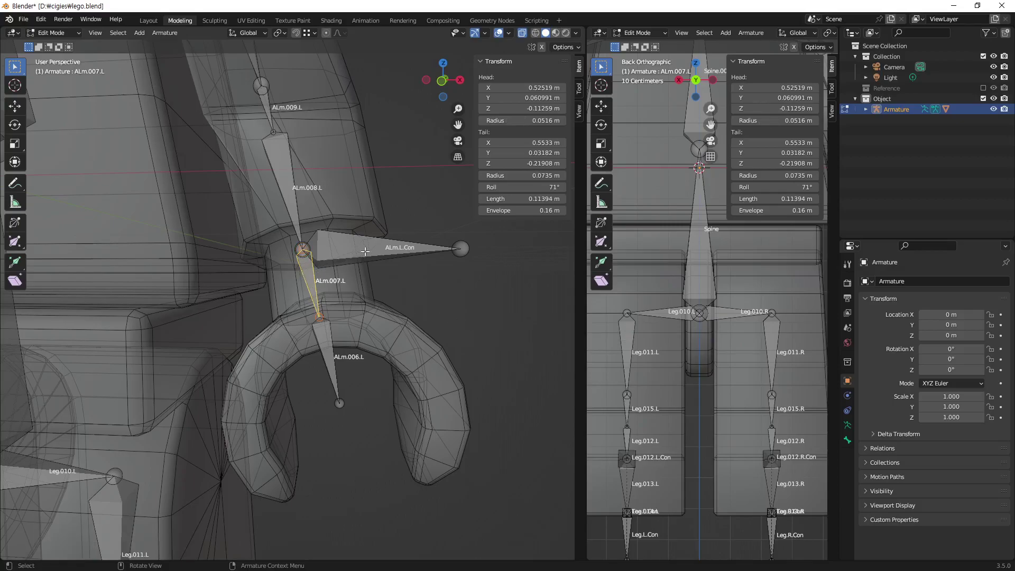
pyautogui.click(374, 262)
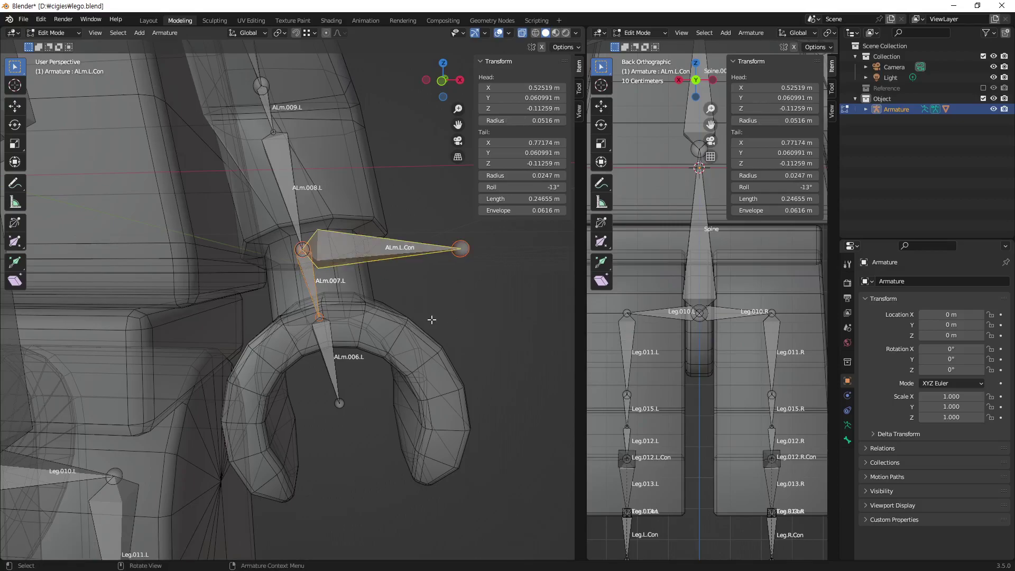
pyautogui.click(467, 309)
pyautogui.click(309, 277)
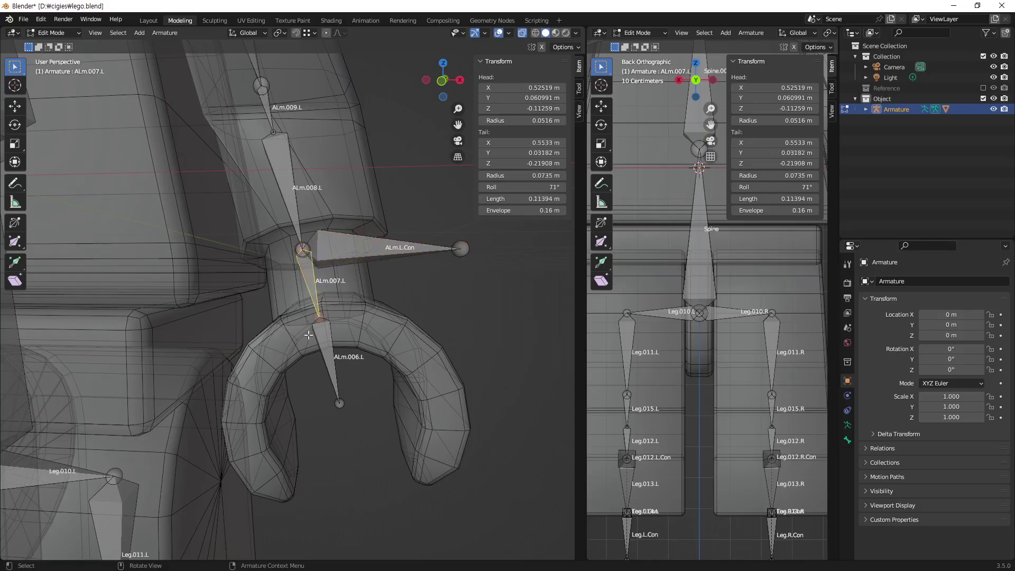
pyautogui.keyDown('shift'); pyautogui.click(370, 253); pyautogui.keyUp('shift')
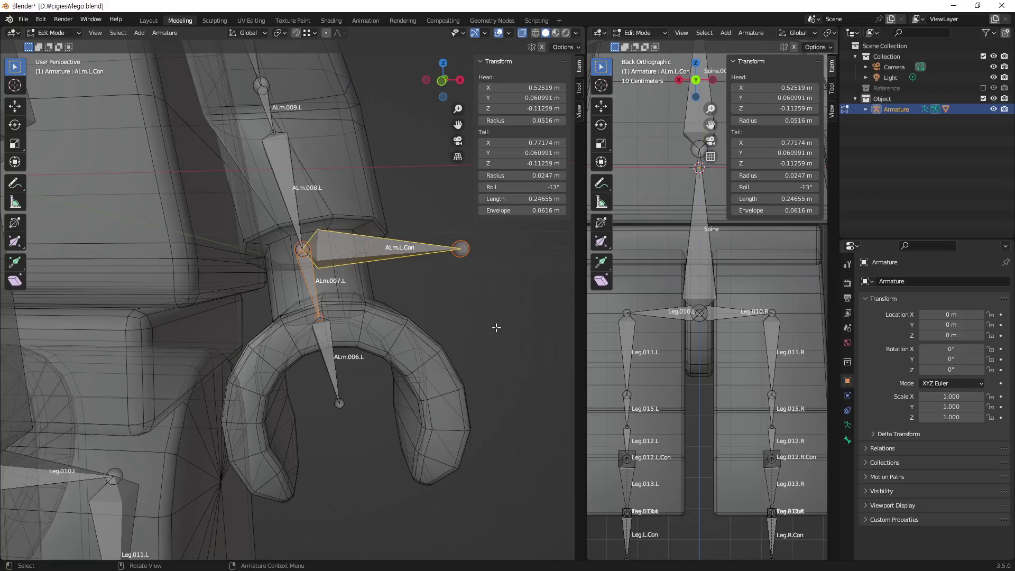
pyautogui.hotkey('ctrl', 'p')
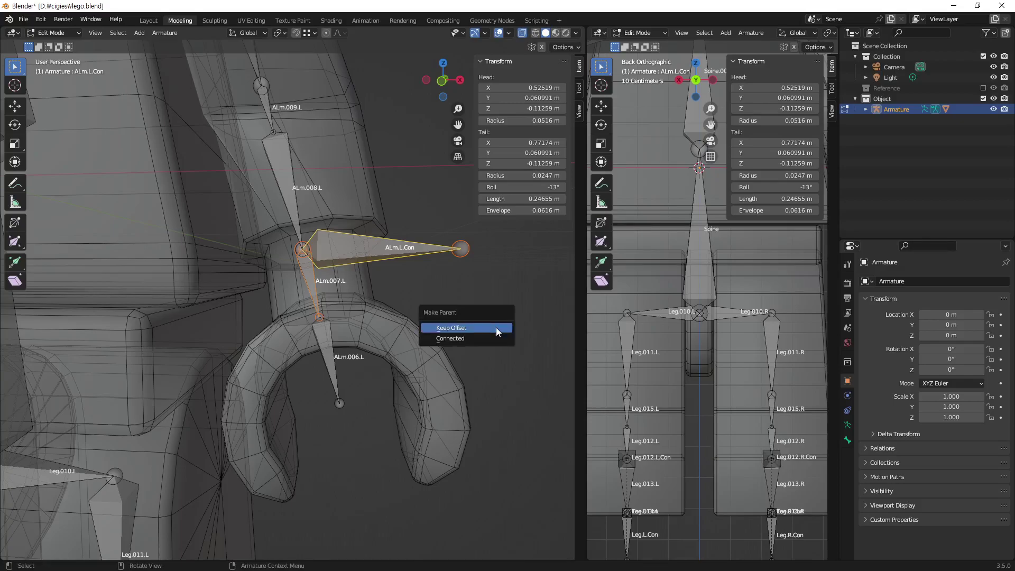
pyautogui.click(497, 331)
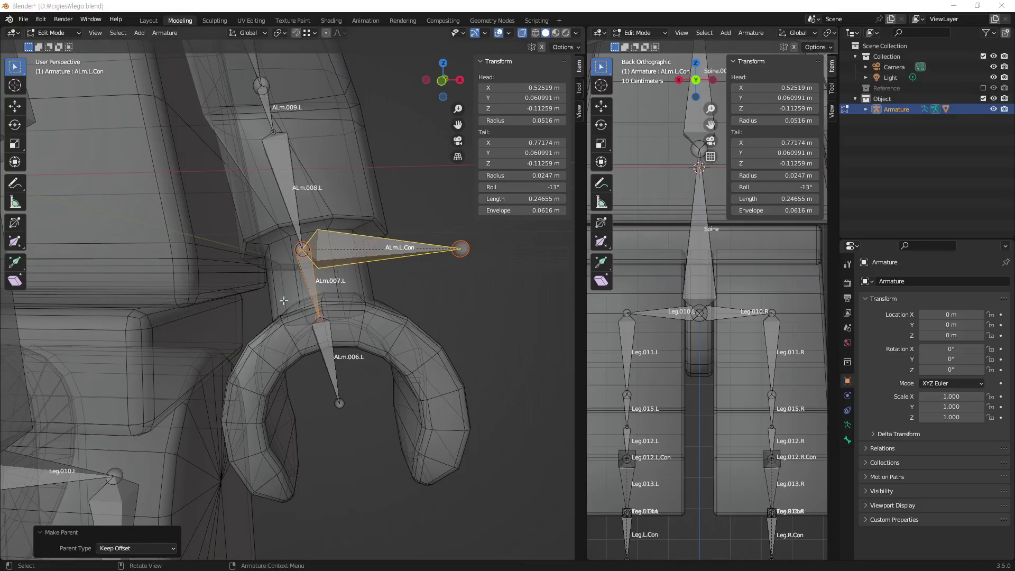
pyautogui.click(67, 33)
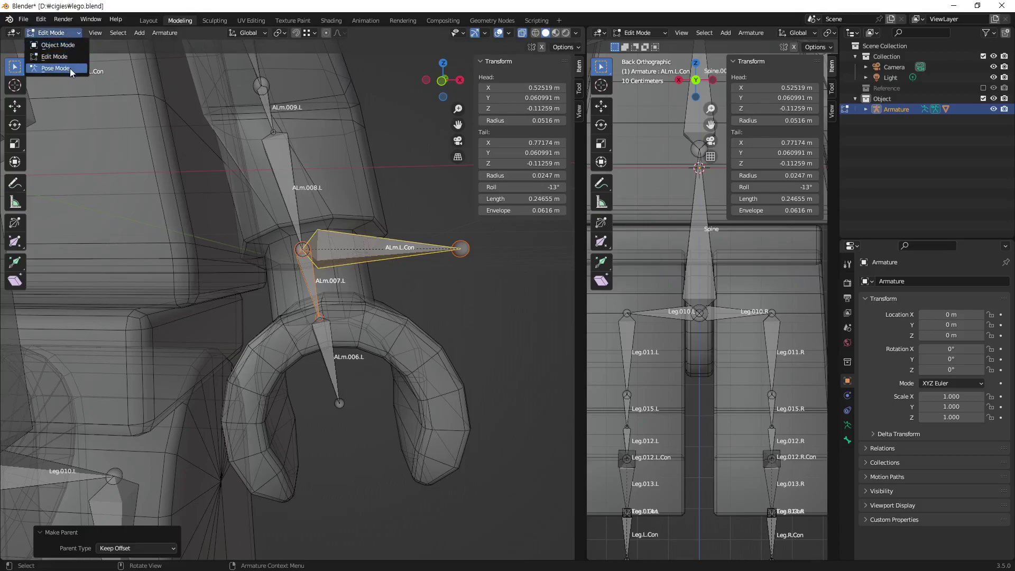
# - In Pose Mode, test-rotate ALm.L.Con, then reset its rotation with Alt+R
pyautogui.click(70, 68)
pyautogui.click(370, 252)
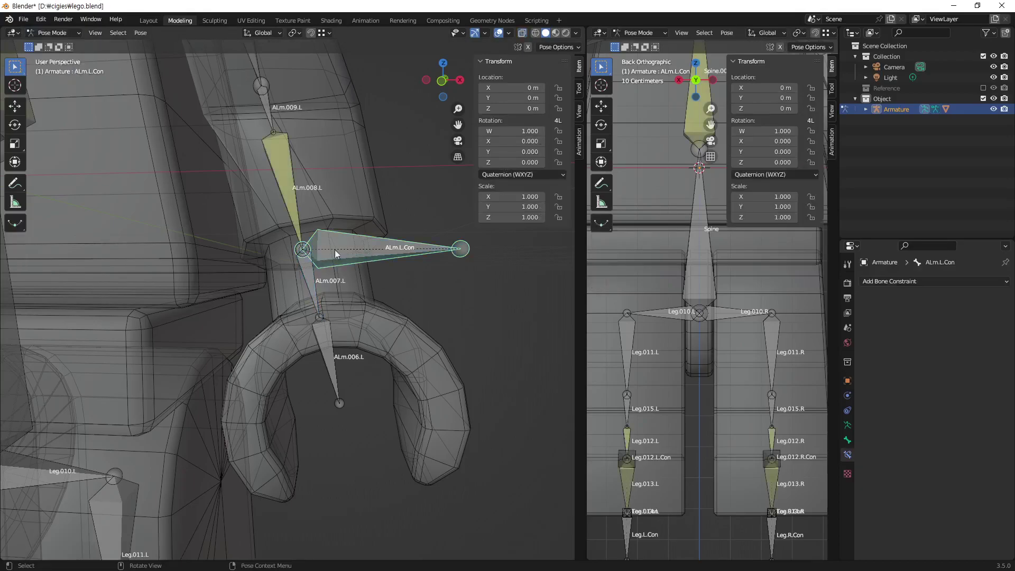
pyautogui.press('r')
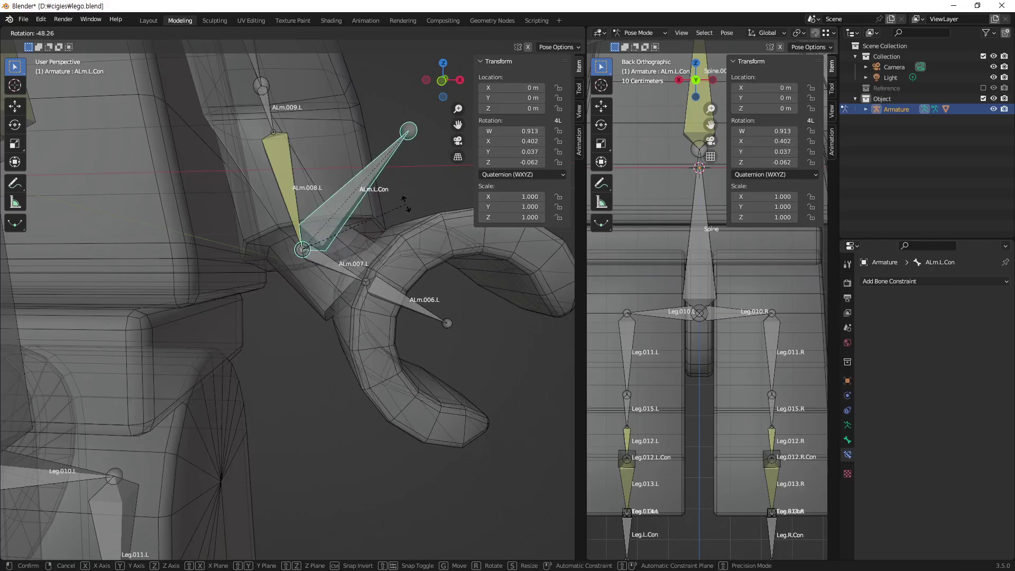
pyautogui.click(405, 204)
pyautogui.hotkey('alt', 'r')
pyautogui.scroll(-4, 424, 294)
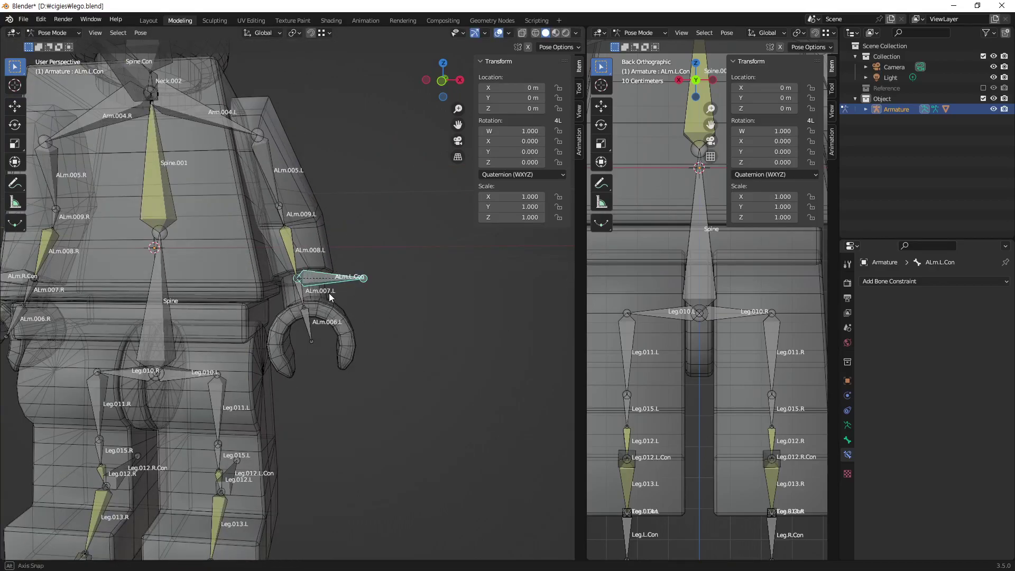
# - Move ALm.L.Con down and outward to check the arm follows, then reset its location
pyautogui.keyDown('alt'); pyautogui.moveTo(329, 293); pyautogui.dragTo(338, 296, button='middle'); pyautogui.keyUp('alt')
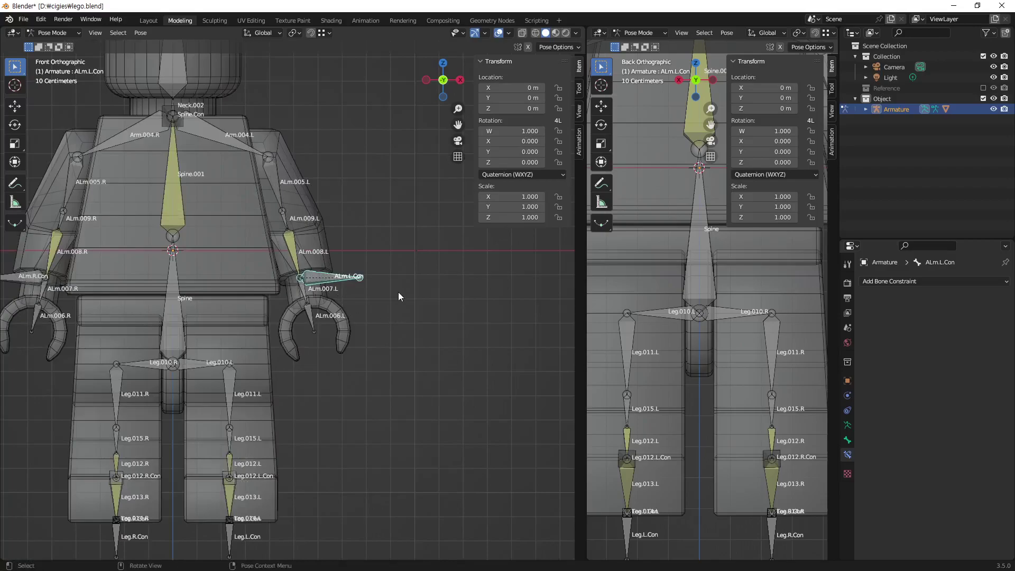
pyautogui.moveTo(402, 283); pyautogui.dragTo(350, 287, button='middle')
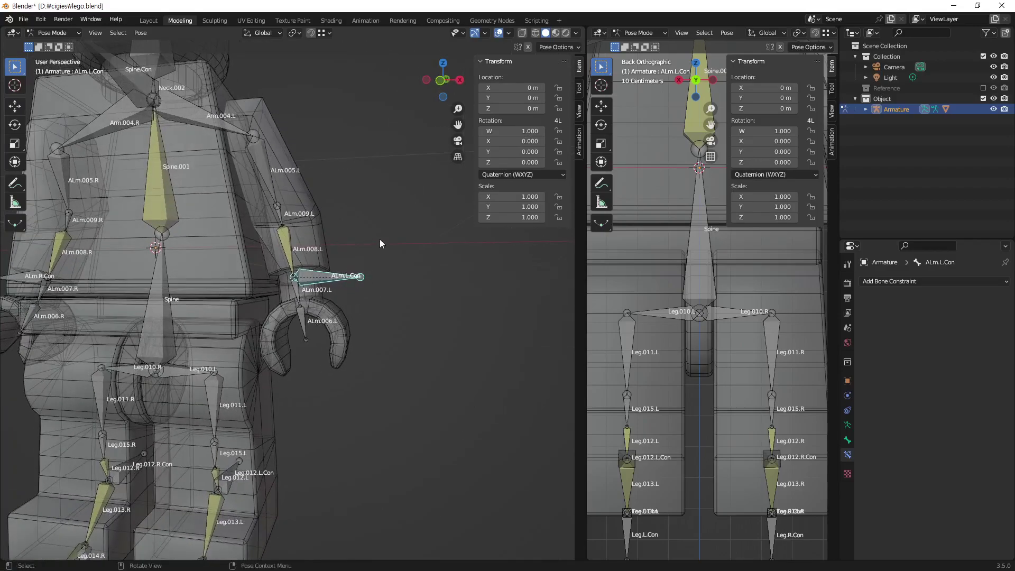
pyautogui.press('g')
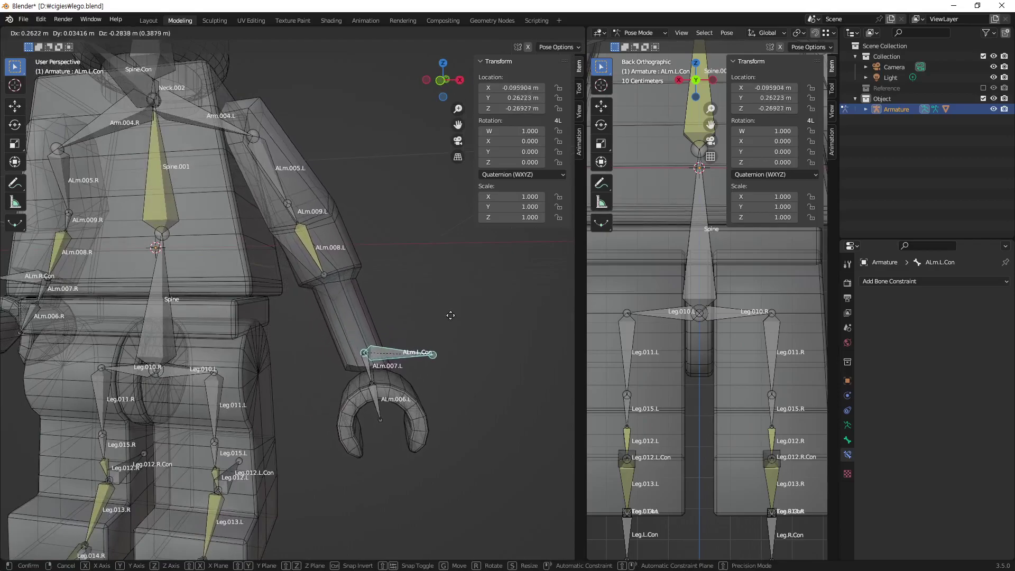
pyautogui.click(487, 388)
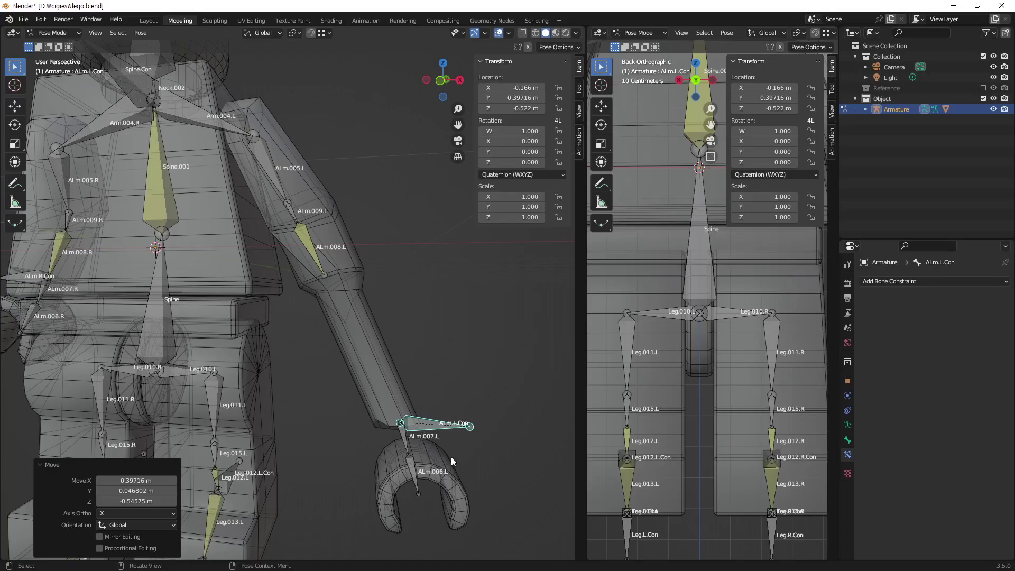
pyautogui.hotkey('alt', 'g')
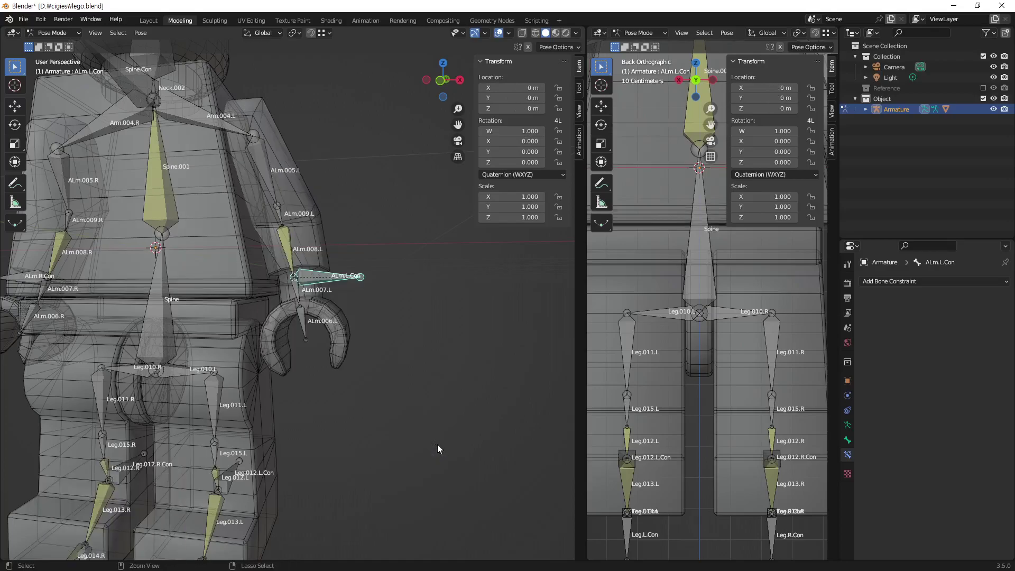
pyautogui.scroll(2, 310, 276)
# - Toggle the selection between bones ALm.007.L and ALm.L.Con in Pose Mode
pyautogui.scroll(3, 325, 278)
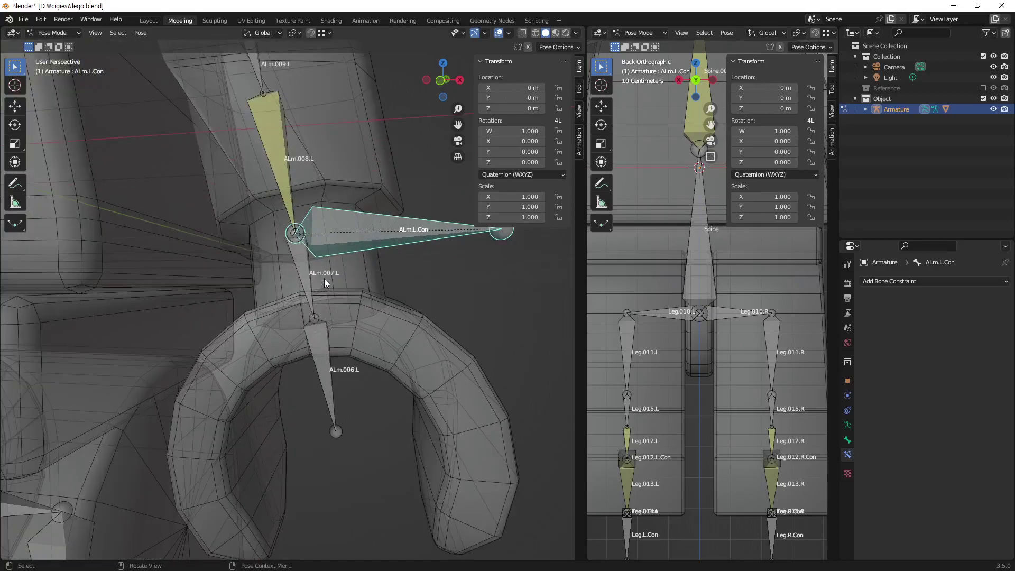
pyautogui.click(439, 280)
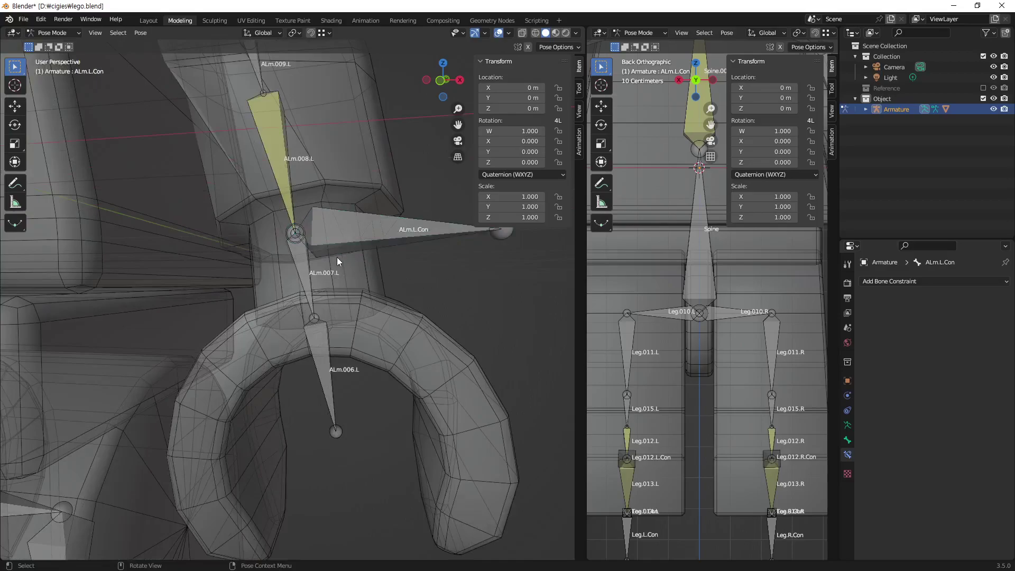
pyautogui.click(306, 262)
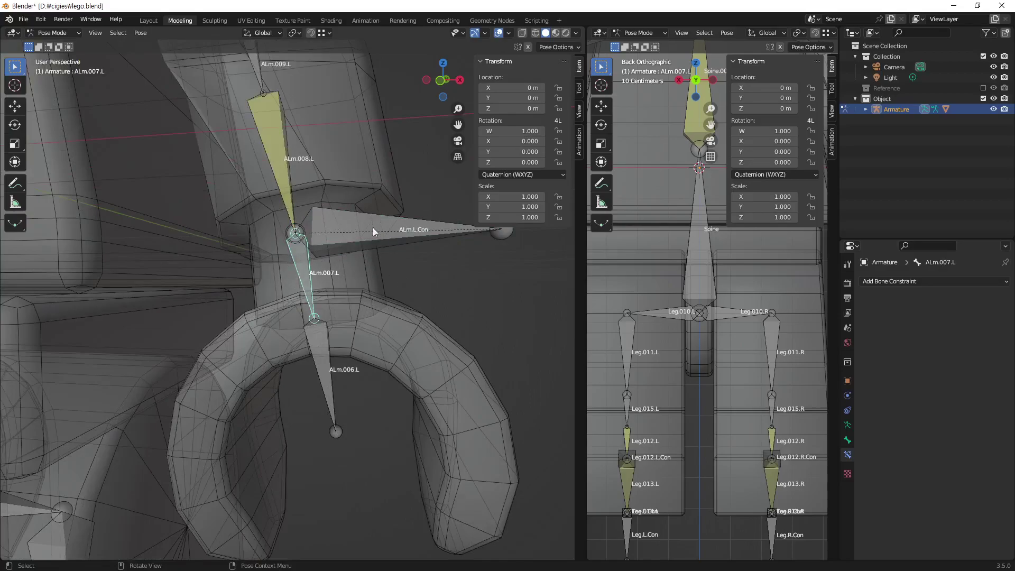
pyautogui.click(389, 236)
pyautogui.click(300, 262)
pyautogui.click(352, 231)
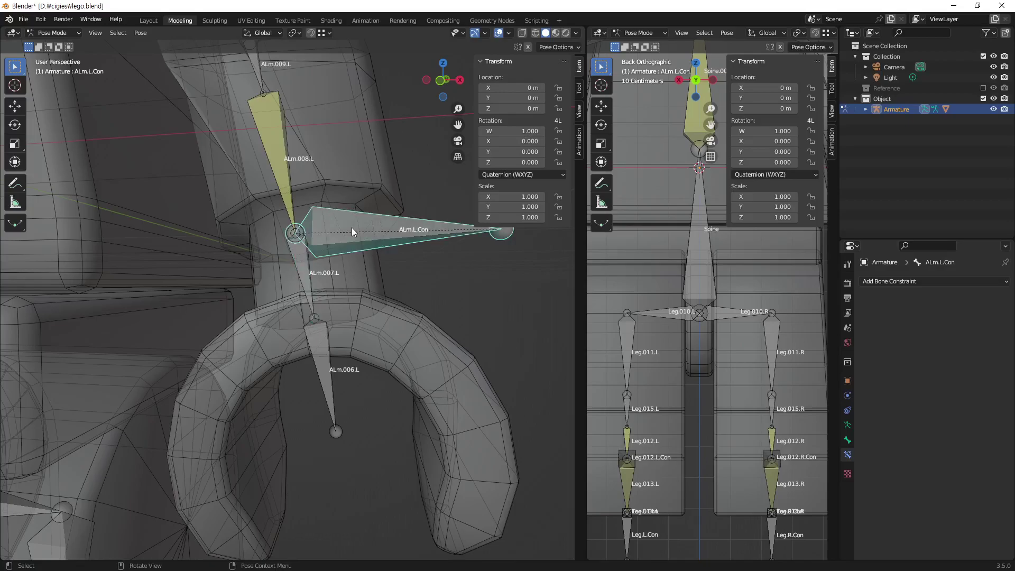
pyautogui.click(303, 262)
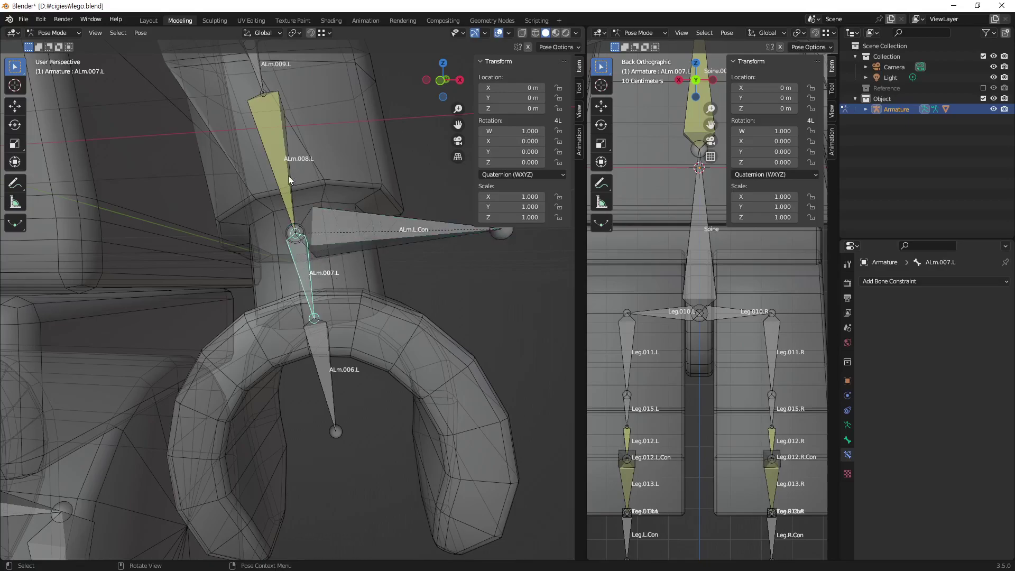
# - Select ALm.008.L, then add ALm.007.L as the active bone
pyautogui.click(279, 141)
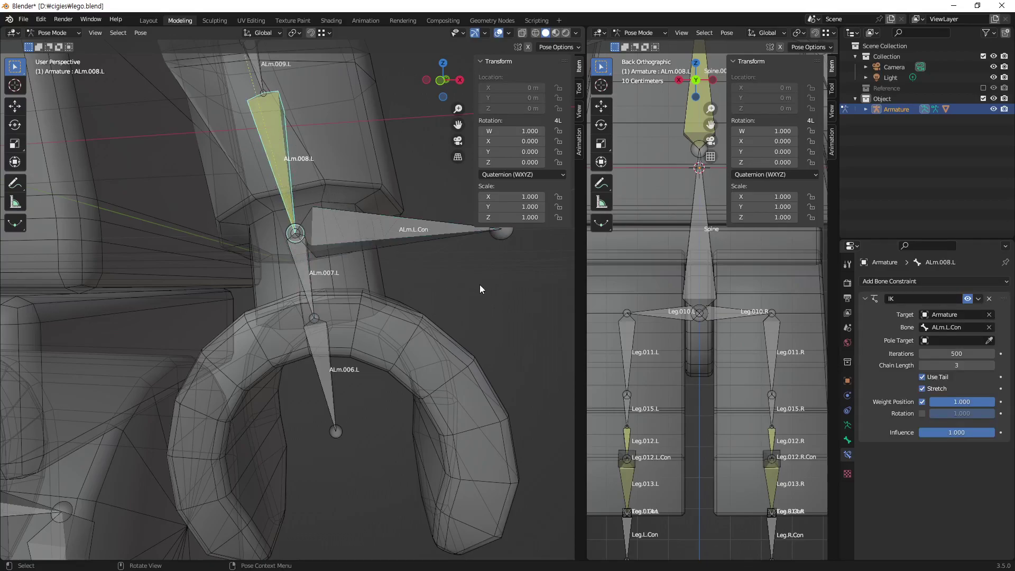
pyautogui.click(256, 191)
pyautogui.click(269, 130)
pyautogui.click(301, 271)
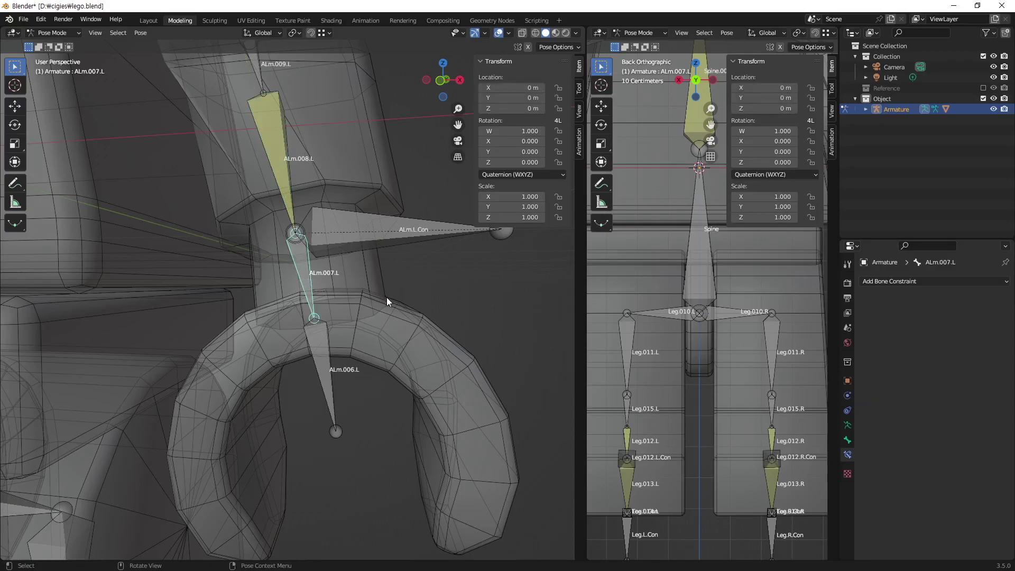
pyautogui.click(278, 157)
pyautogui.click(481, 302)
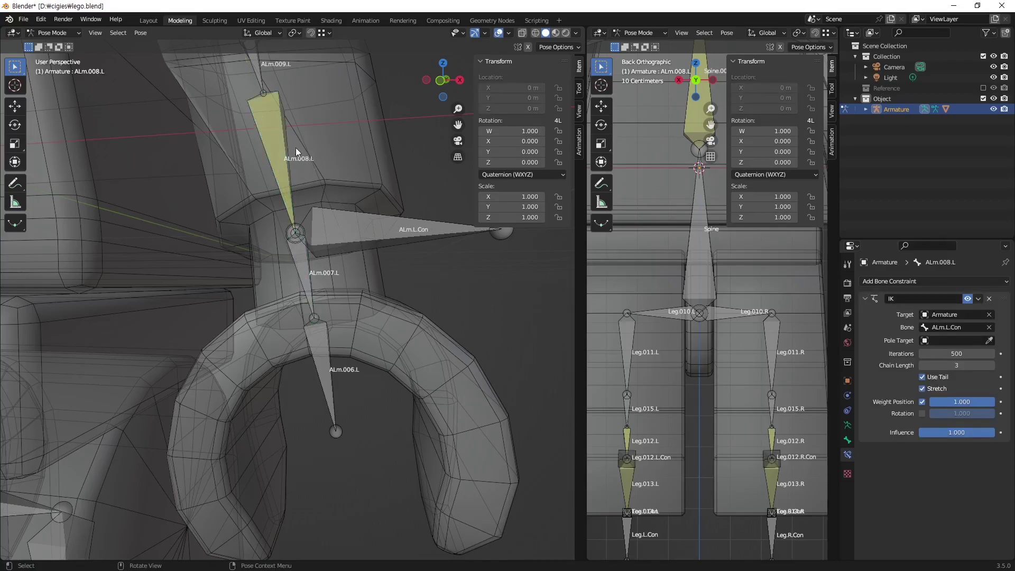
pyautogui.click(275, 141)
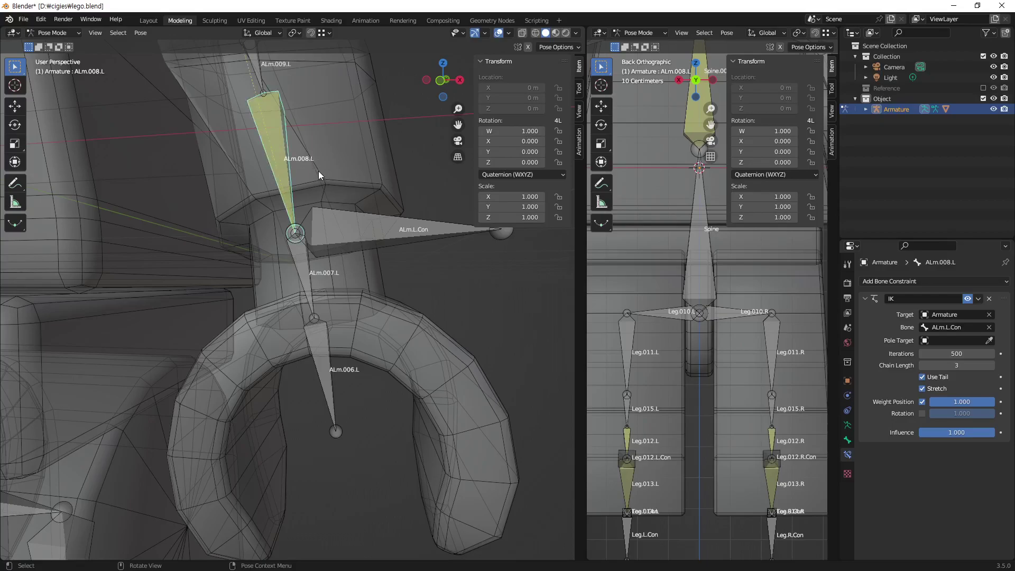
pyautogui.click(422, 185)
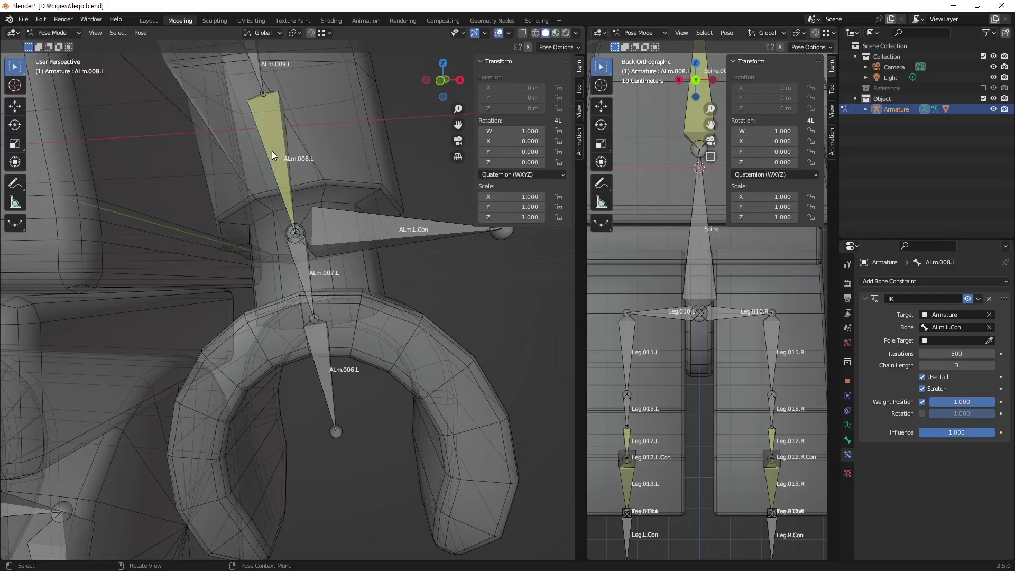
pyautogui.click(276, 153)
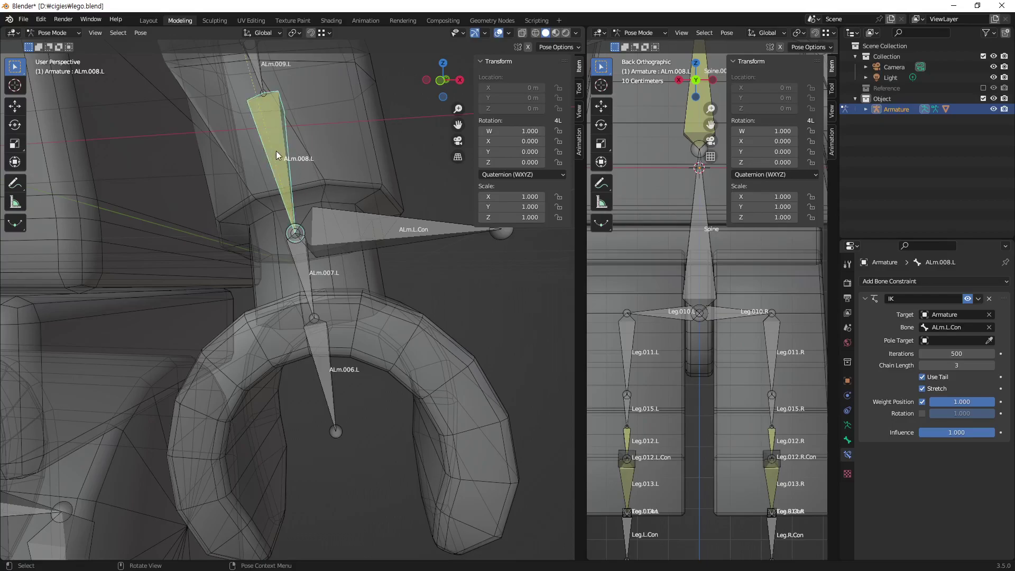
pyautogui.keyDown('shift'); pyautogui.click(301, 266); pyautogui.keyUp('shift')
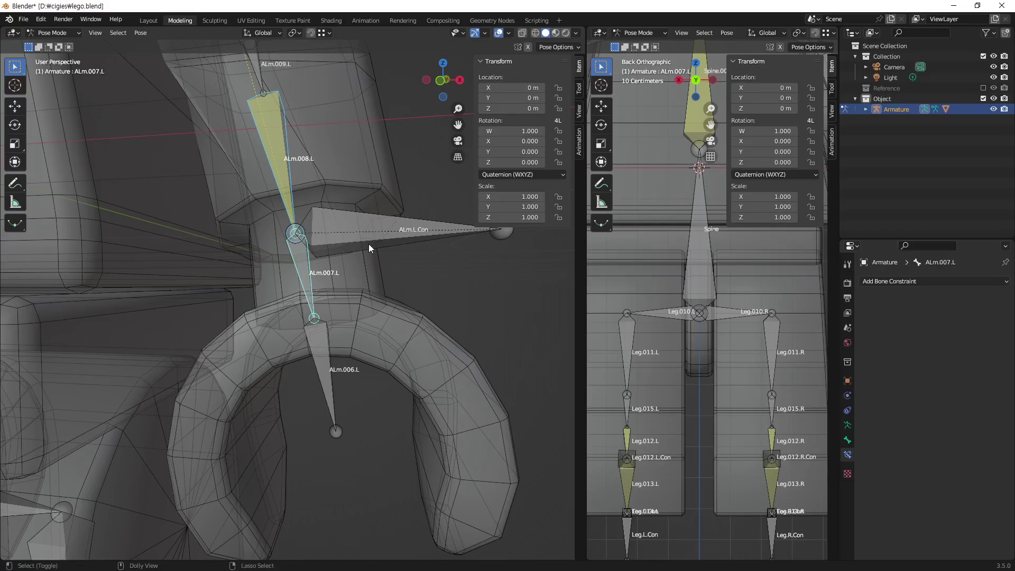
pyautogui.hotkey('shift', 'ctrl', 'c')
# - Add a Copy Location constraint to ALm.007.L targeting ALm.008.L
pyautogui.hotkey('ctrl', 'shift', 'c')
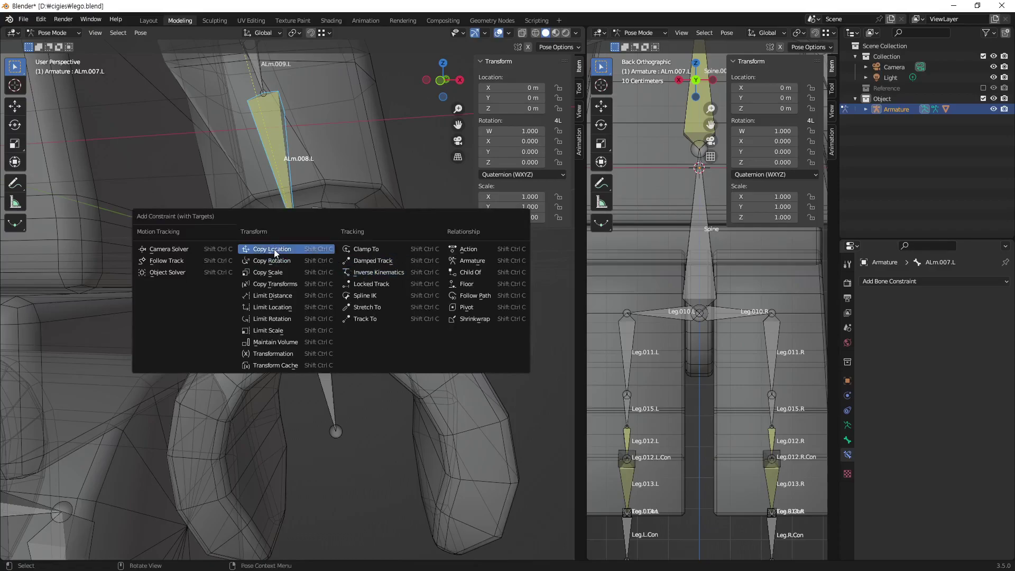
pyautogui.click(274, 249)
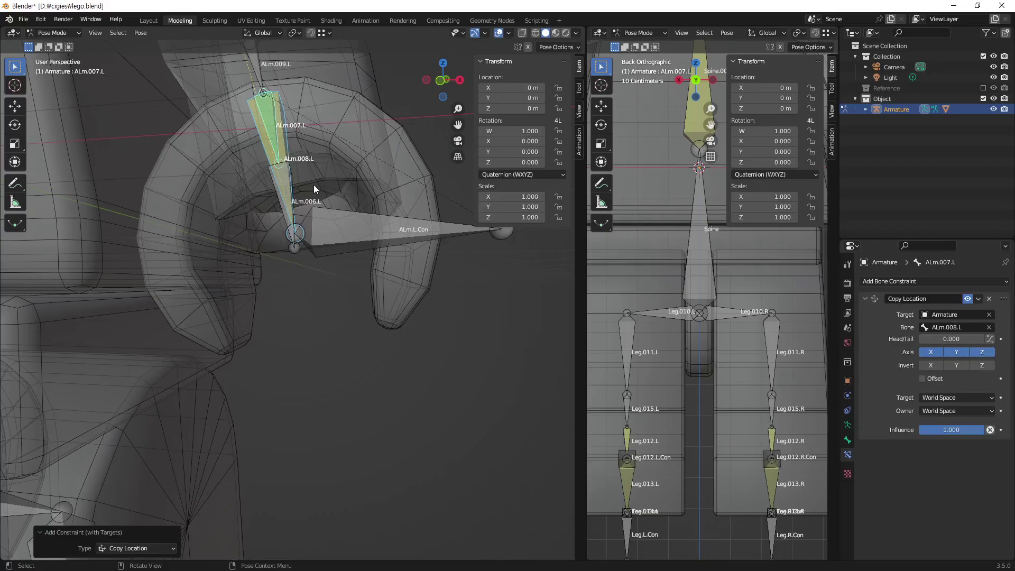
pyautogui.moveTo(314, 188)
pyautogui.mouseDown(button='middle')
pyautogui.moveTo(312, 217)
pyautogui.moveTo(256, 112)
pyautogui.mouseUp(button='middle')
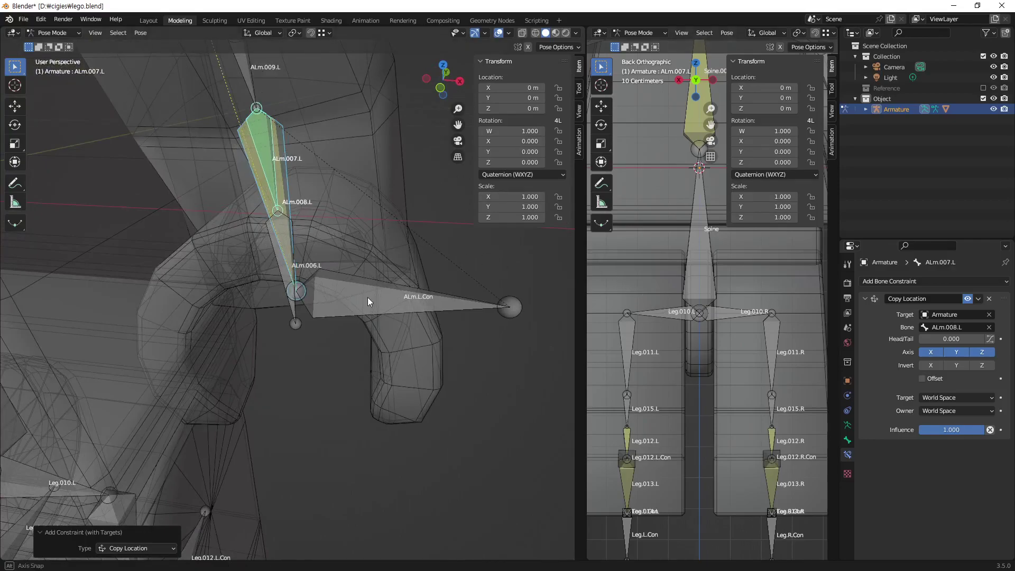
# - Circle the ALm.006.L joint and the ALm.L.Con end joint with green annotations
pyautogui.moveTo(367, 297); pyautogui.dragTo(372, 274, button='middle')
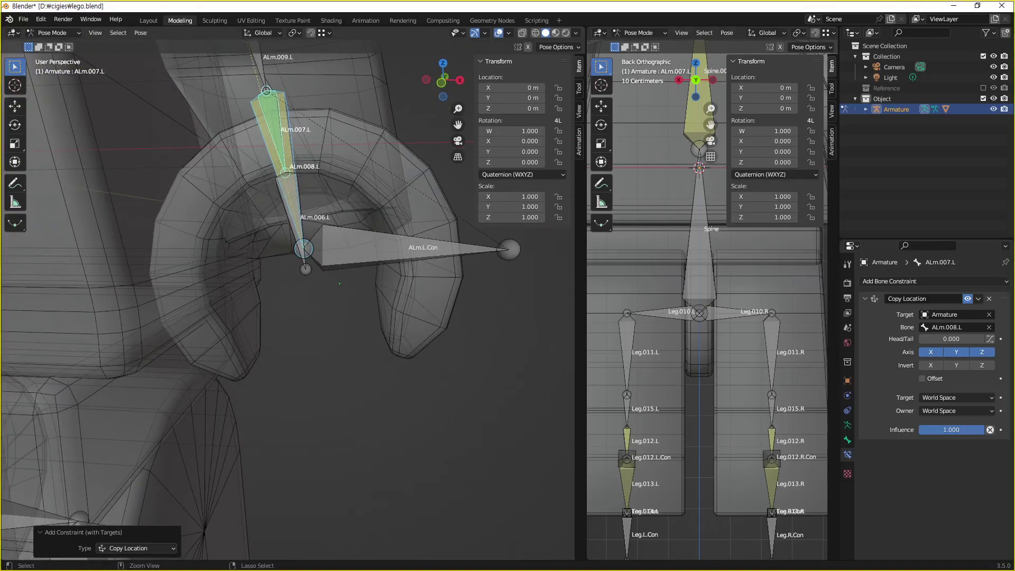
pyautogui.moveTo(340, 286)
pyautogui.mouseDown()
pyautogui.moveTo(343, 235)
pyautogui.moveTo(340, 286)
pyautogui.moveTo(316, 345)
pyautogui.moveTo(333, 325)
pyautogui.moveTo(336, 342)
pyautogui.mouseUp()
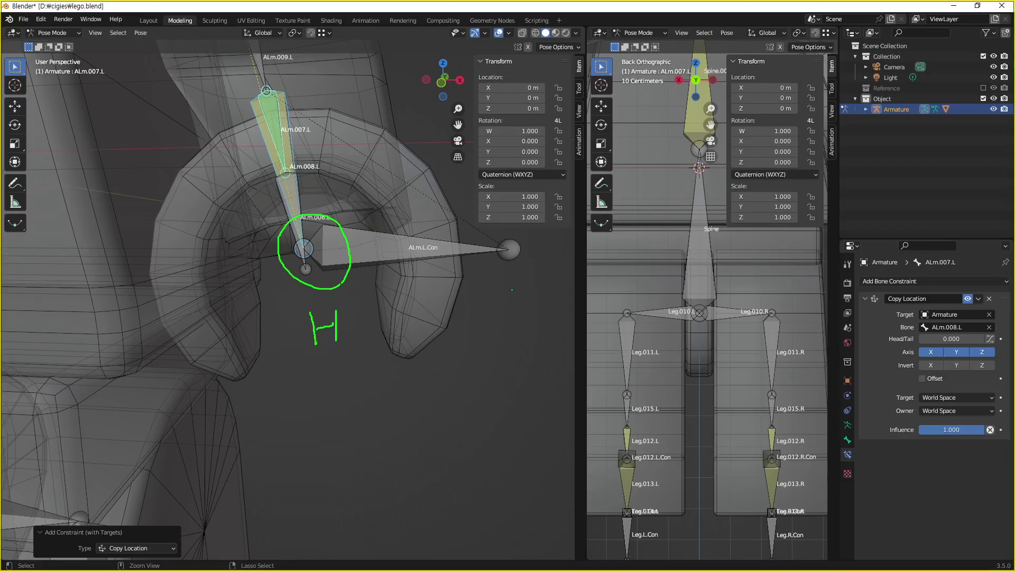
pyautogui.moveTo(527, 278)
pyautogui.mouseDown()
pyautogui.moveTo(498, 292)
pyautogui.moveTo(479, 222)
pyautogui.moveTo(542, 270)
pyautogui.moveTo(529, 297)
pyautogui.mouseUp()
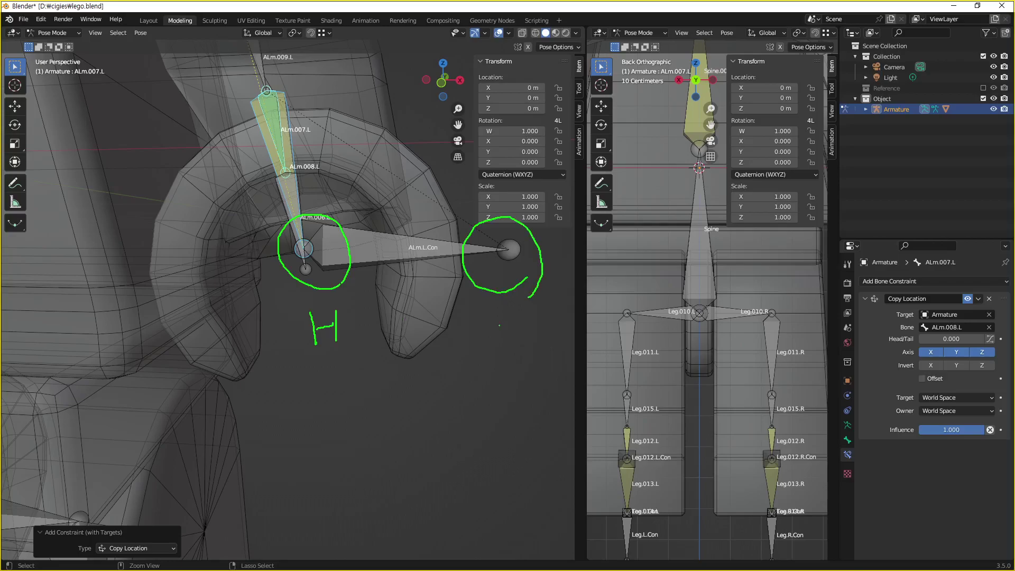
pyautogui.moveTo(485, 323); pyautogui.dragTo(531, 323)
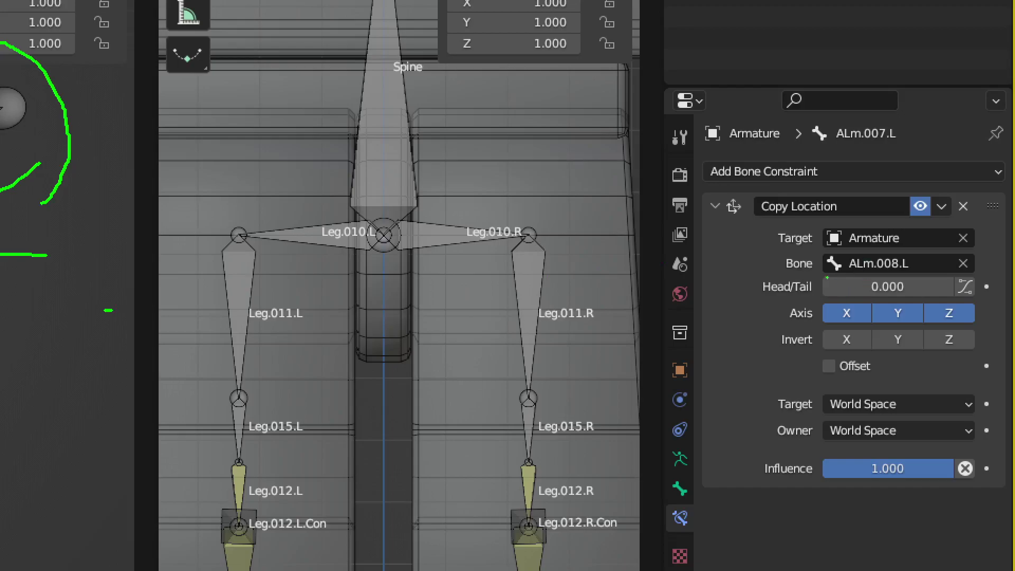
# - Annotate the Head/Tail field and set it to 1.000 so ALm.007.L sits at ALm.008.L's tail
pyautogui.moveTo(751, 270); pyautogui.dragTo(994, 306)
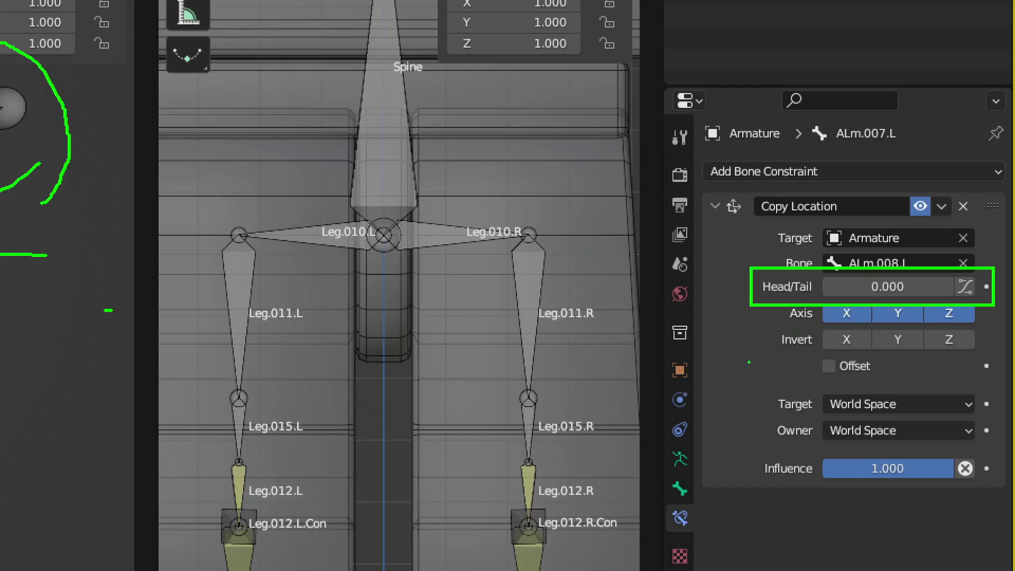
pyautogui.moveTo(749, 363); pyautogui.dragTo(744, 405)
pyautogui.moveTo(806, 362)
pyautogui.mouseDown()
pyautogui.moveTo(837, 359)
pyautogui.moveTo(817, 413)
pyautogui.mouseUp()
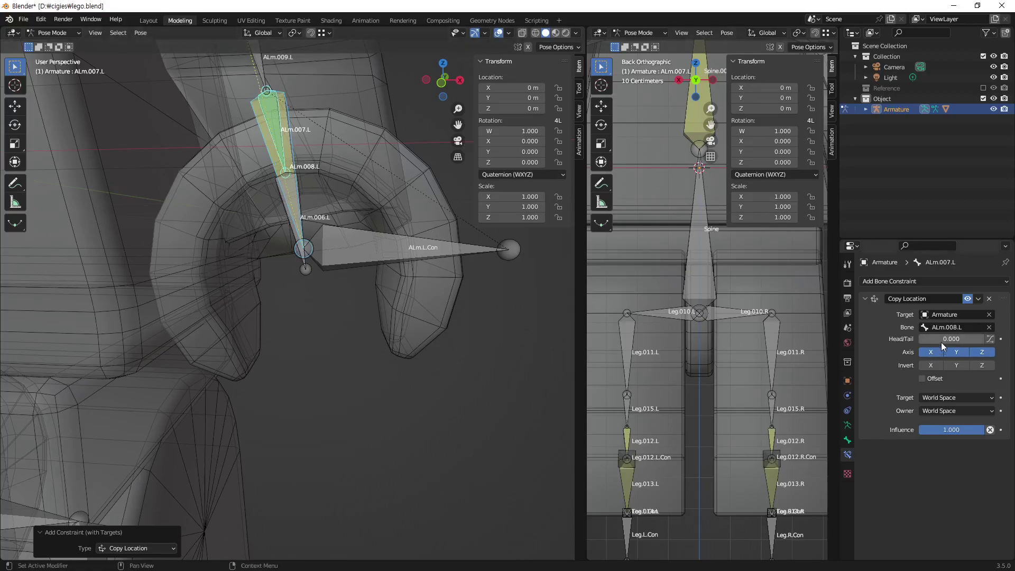
pyautogui.moveTo(943, 346); pyautogui.dragTo(984, 339)
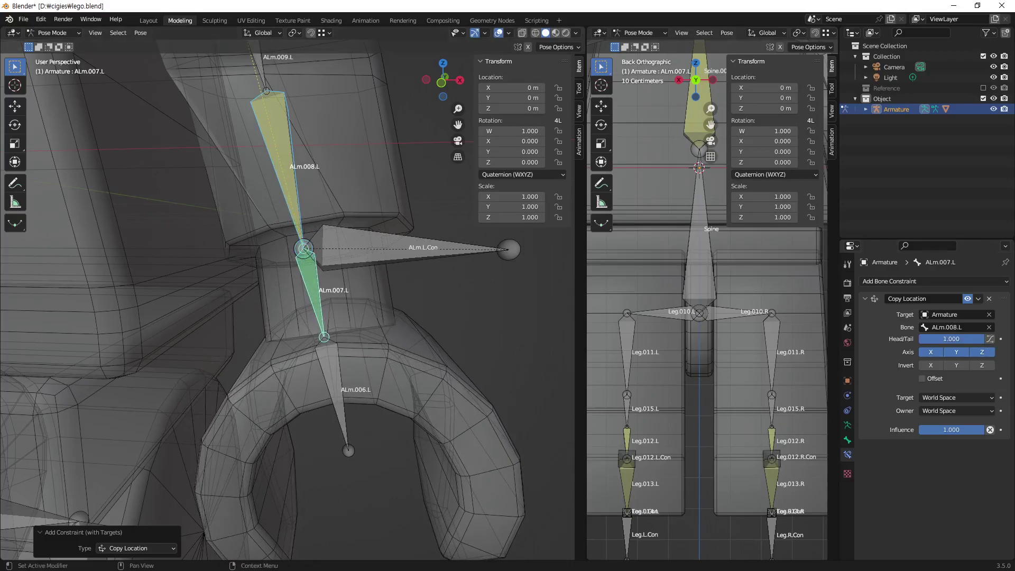
# - Reframe the whole figure and select the Neck.002 bone
pyautogui.scroll(-5, 355, 317)
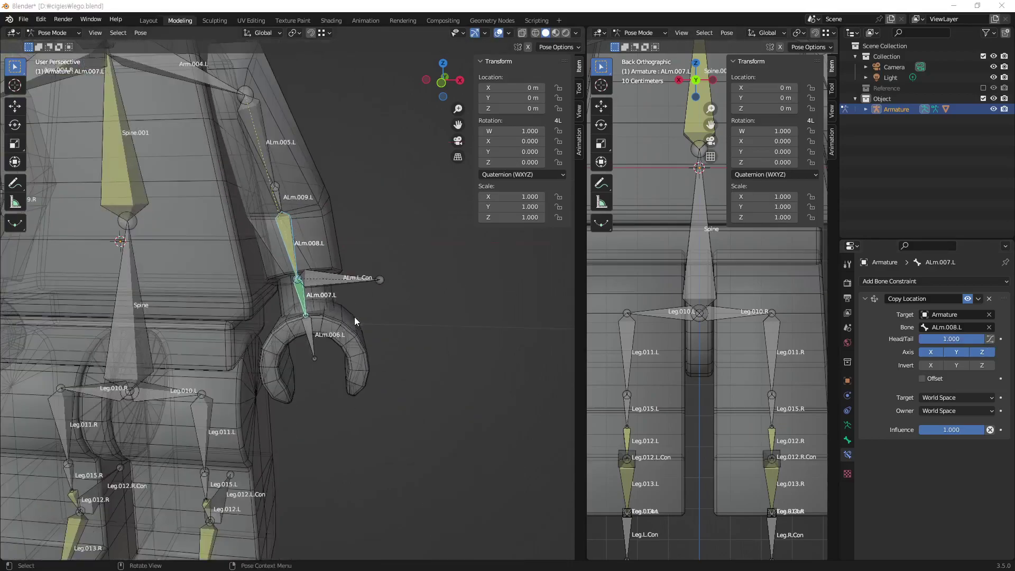
pyautogui.moveTo(183, 176)
pyautogui.mouseDown(button='middle')
pyautogui.moveTo(180, 252)
pyautogui.moveTo(120, 173)
pyautogui.moveTo(284, 317)
pyautogui.moveTo(313, 280)
pyautogui.moveTo(337, 278)
pyautogui.mouseUp(button='middle')
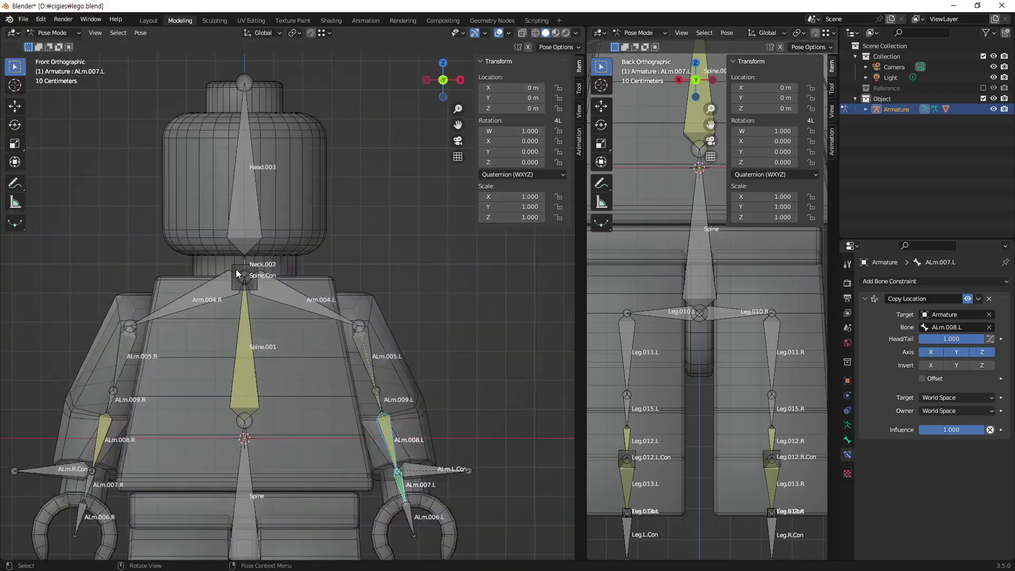
pyautogui.moveTo(236, 269); pyautogui.dragTo(261, 217, button='middle')
pyautogui.scroll(4, 290, 242)
pyautogui.click(284, 221)
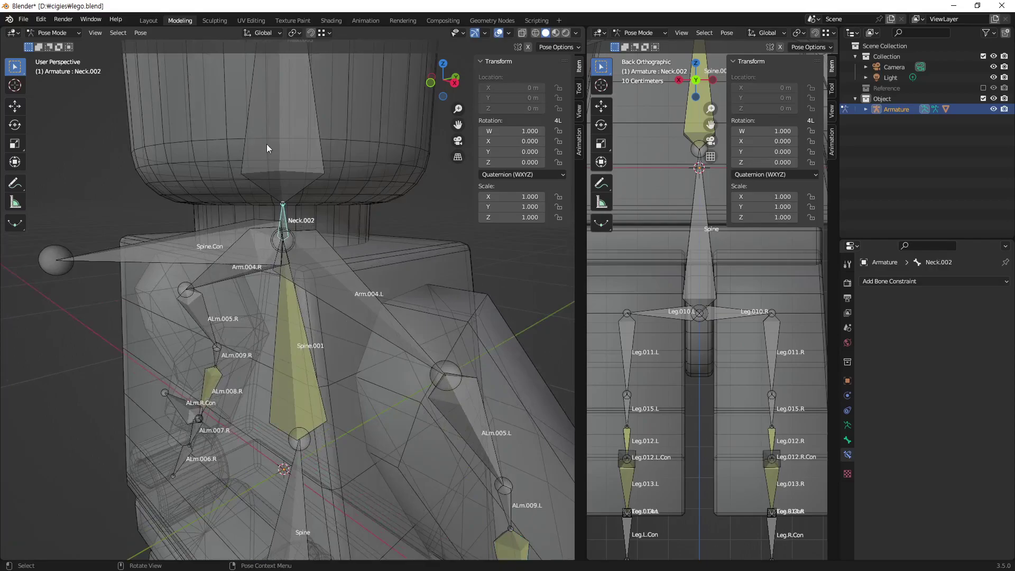
pyautogui.moveTo(259, 271); pyautogui.dragTo(362, 249, button='middle')
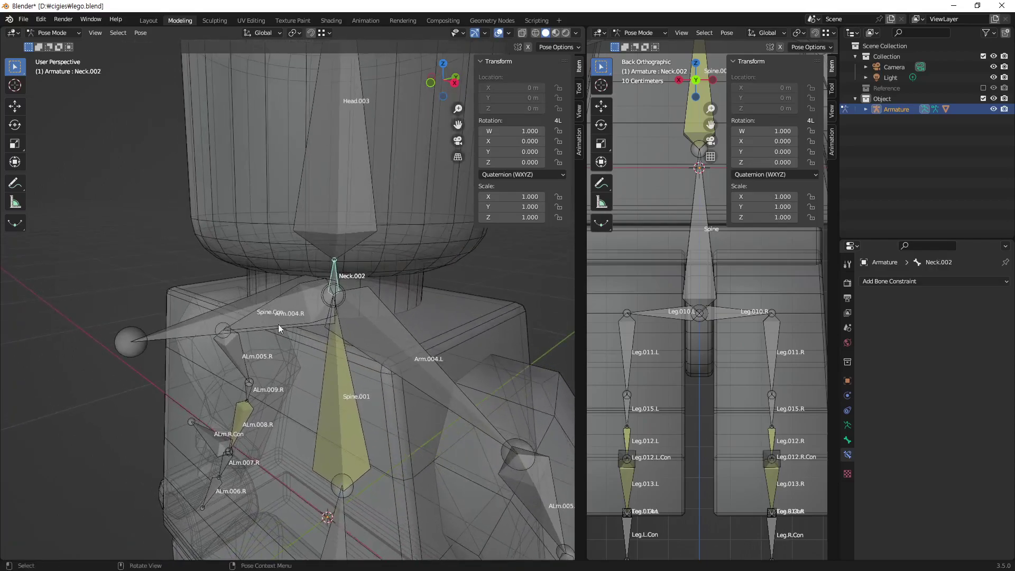
pyautogui.moveTo(220, 301); pyautogui.dragTo(370, 289, button='middle')
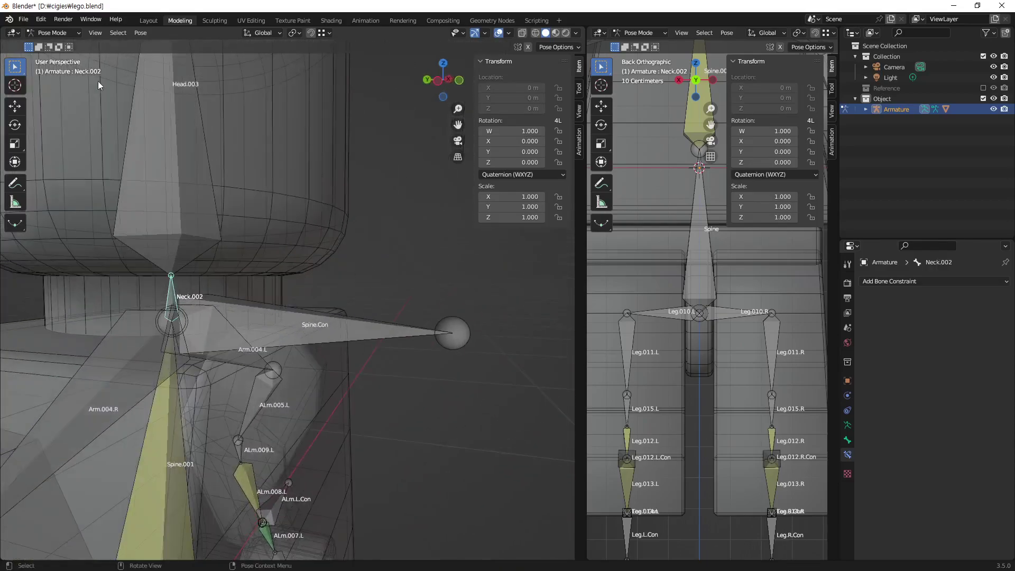
pyautogui.click(61, 33)
# - In Edit Mode, clear the parent of the Neck.002 bone
pyautogui.click(72, 56)
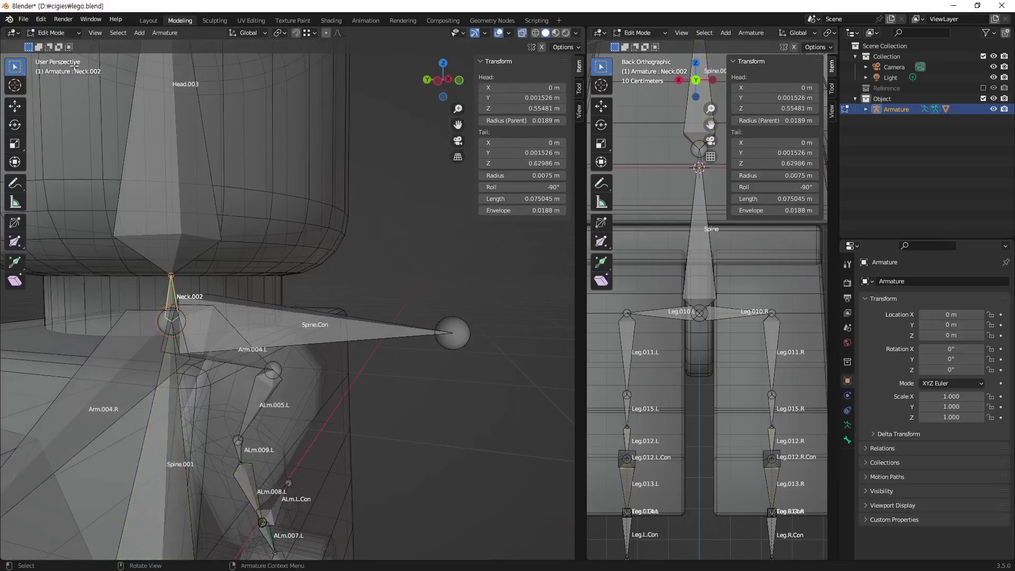
pyautogui.moveTo(273, 244)
pyautogui.mouseDown(button='middle')
pyautogui.moveTo(208, 275)
pyautogui.moveTo(280, 283)
pyautogui.mouseUp(button='middle')
pyautogui.hotkey('alt', 'p')
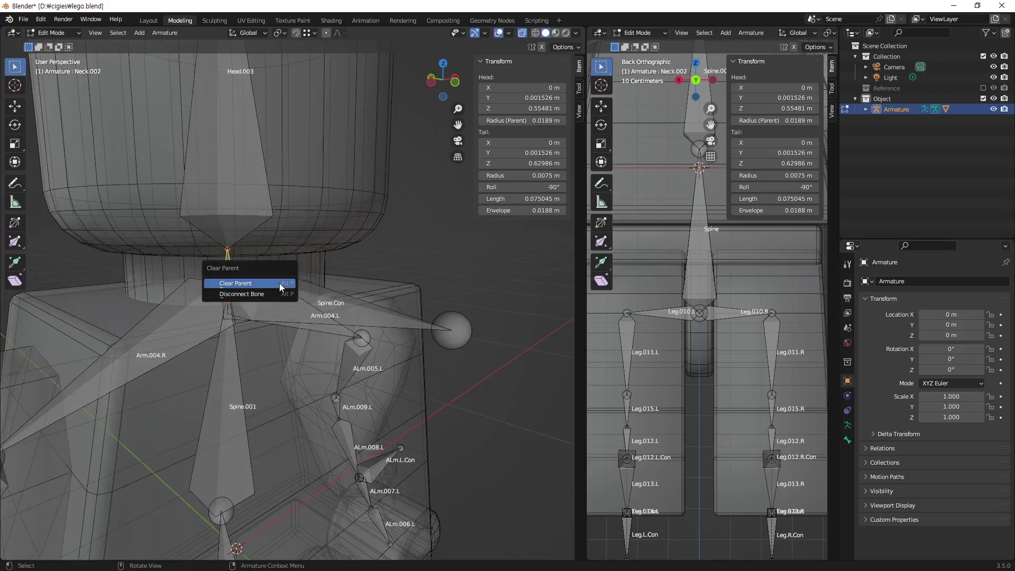
pyautogui.click(279, 284)
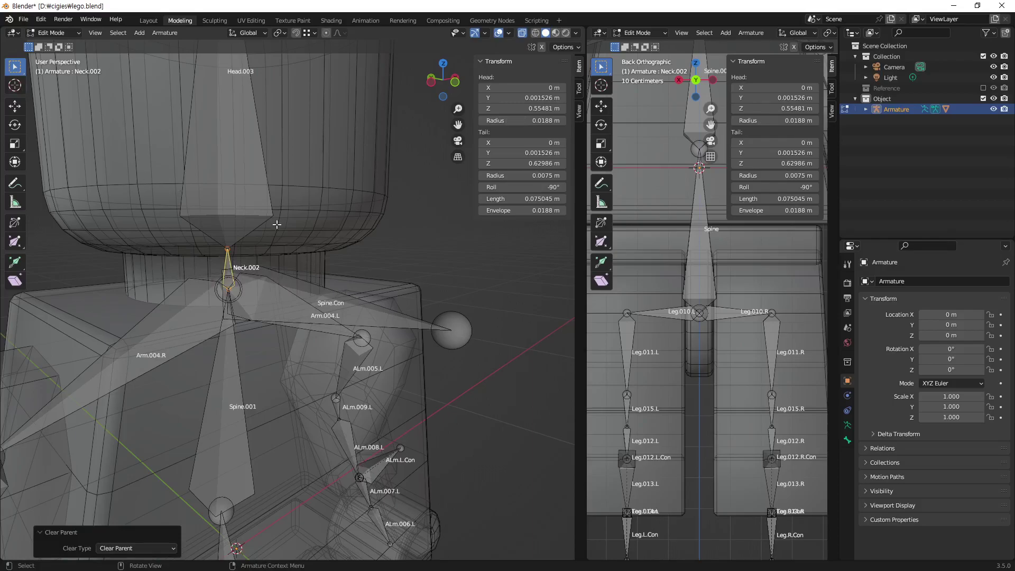
# - Parent Neck.002 to Spine.Con with Keep Offset and return to Pose Mode
pyautogui.click(59, 33)
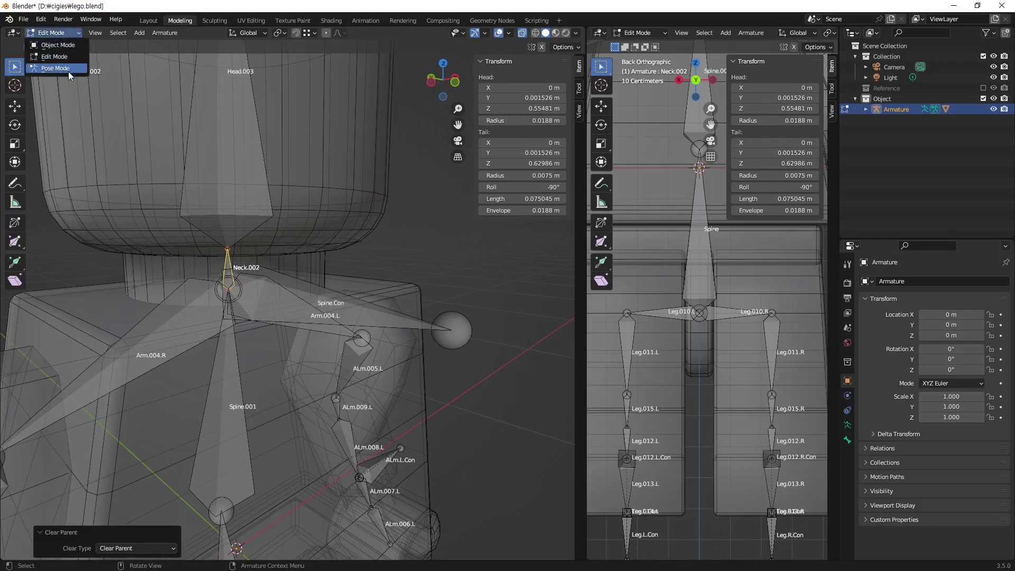
pyautogui.click(227, 255)
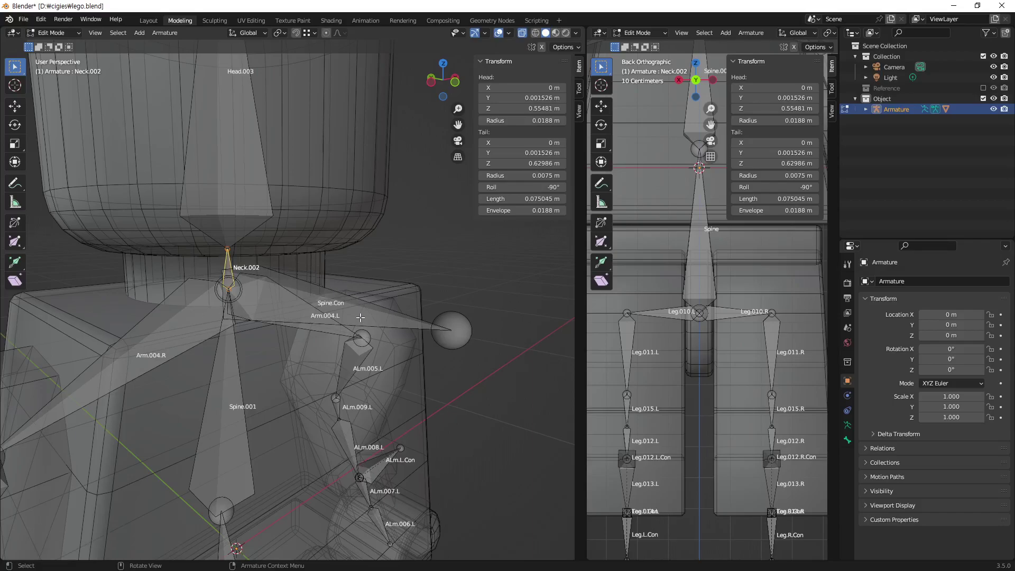
pyautogui.moveTo(300, 294); pyautogui.dragTo(367, 295, button='middle')
pyautogui.keyDown('shift'); pyautogui.click(367, 295); pyautogui.keyUp('shift')
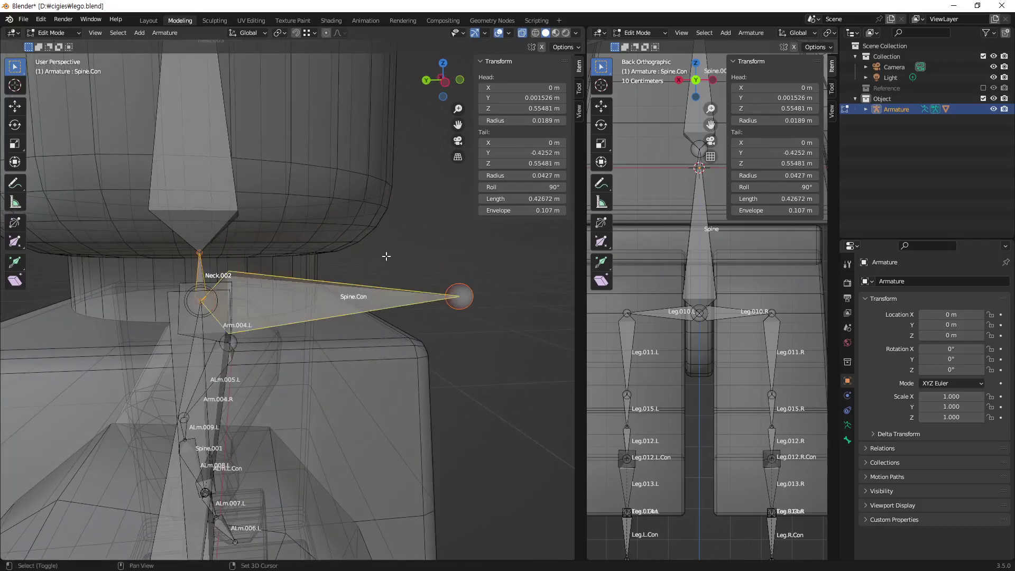
pyautogui.hotkey('ctrl', 'p')
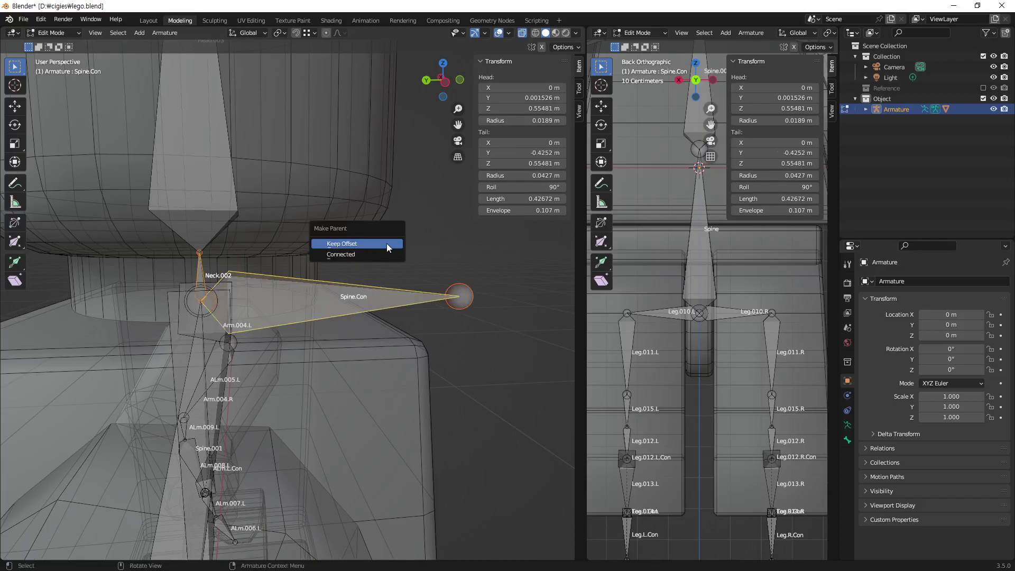
pyautogui.click(387, 244)
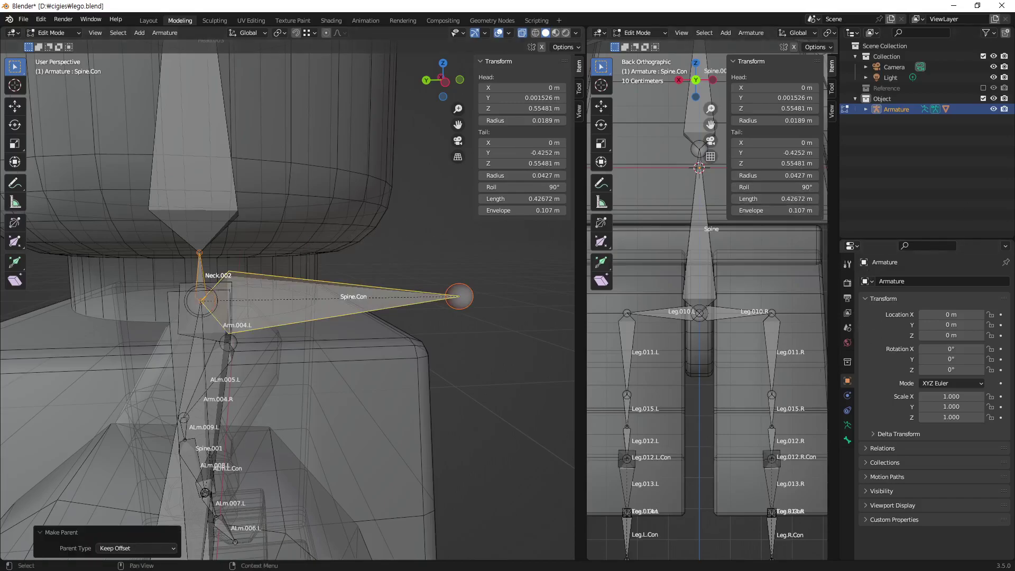
pyautogui.click(46, 32)
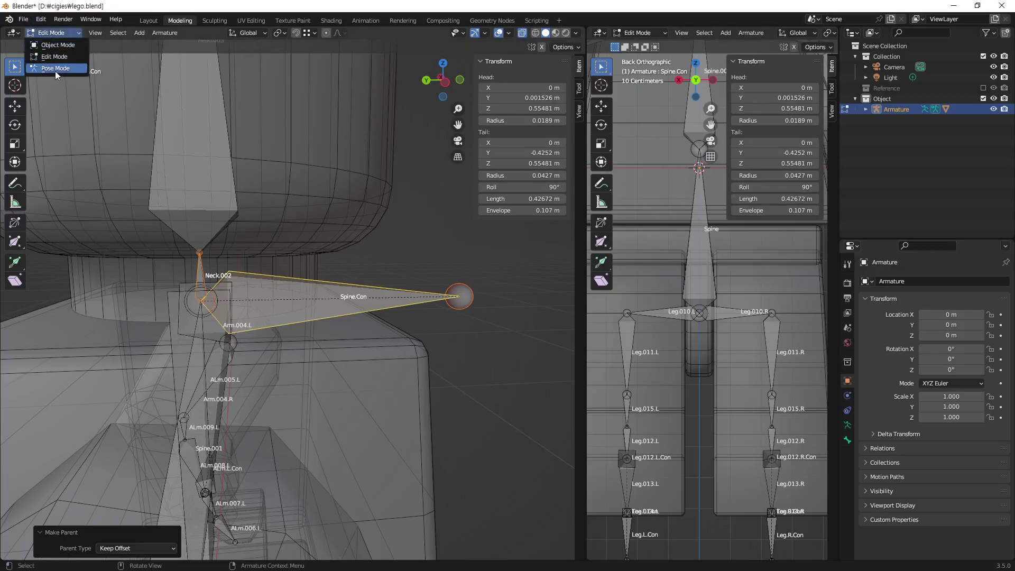
pyautogui.click(55, 71)
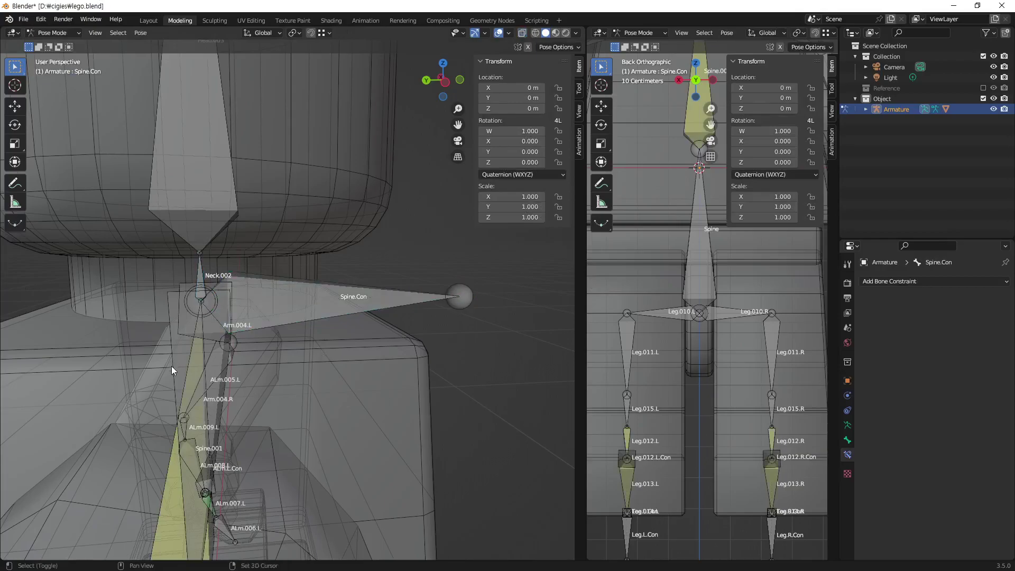
# - Give Neck.002 a Copy Location constraint targeting Spine.001 with Head/Tail 1.0
pyautogui.moveTo(172, 366)
pyautogui.keyDown('shift'); pyautogui.mouseDown(button='middle')
pyautogui.moveTo(254, 267)
pyautogui.moveTo(199, 304)
pyautogui.mouseUp(button='middle'); pyautogui.keyUp('shift')
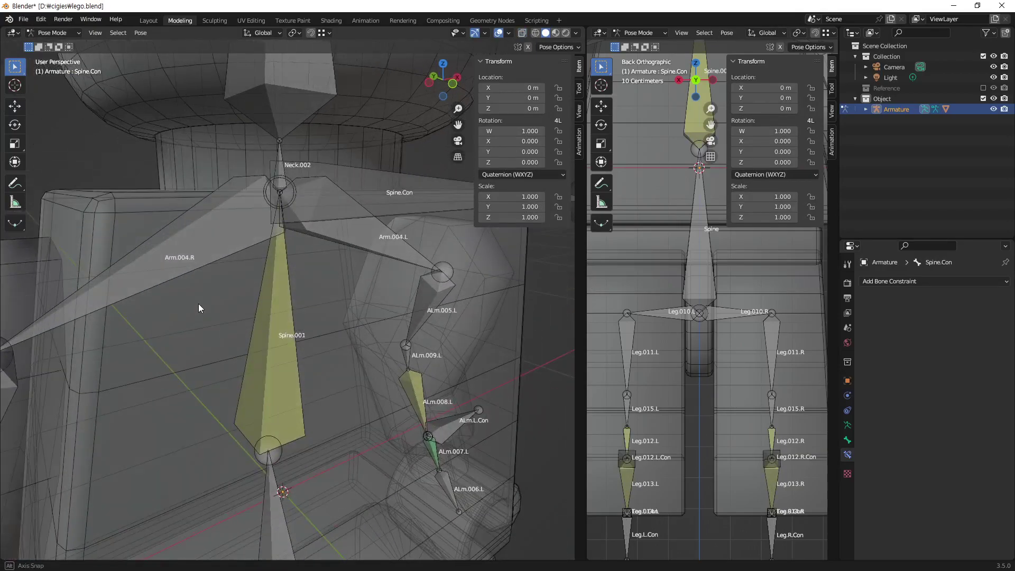
pyautogui.click(289, 326)
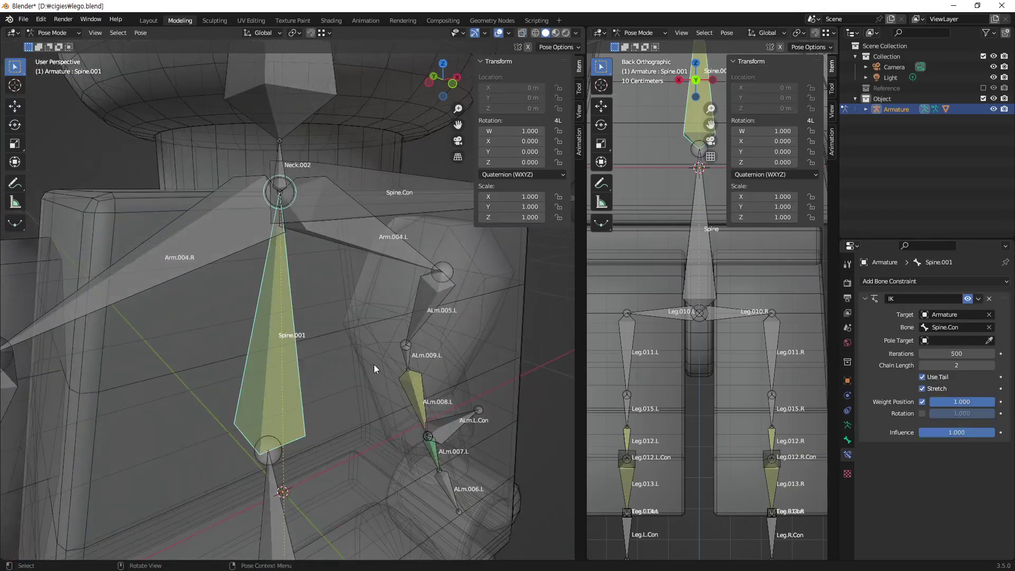
pyautogui.keyDown('shift'); pyautogui.click(280, 151); pyautogui.keyUp('shift')
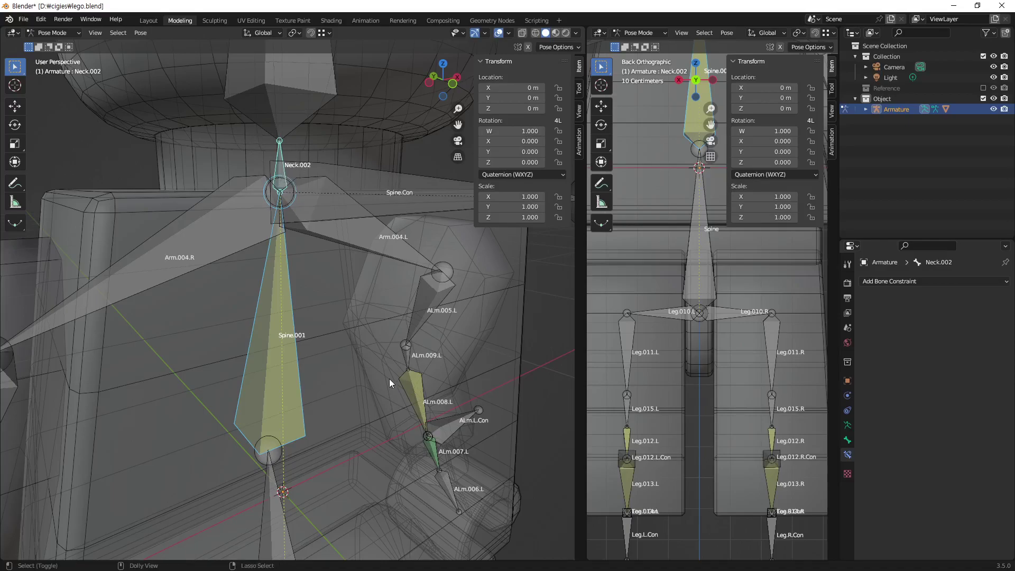
pyautogui.hotkey('shift', 'ctrl', 'c')
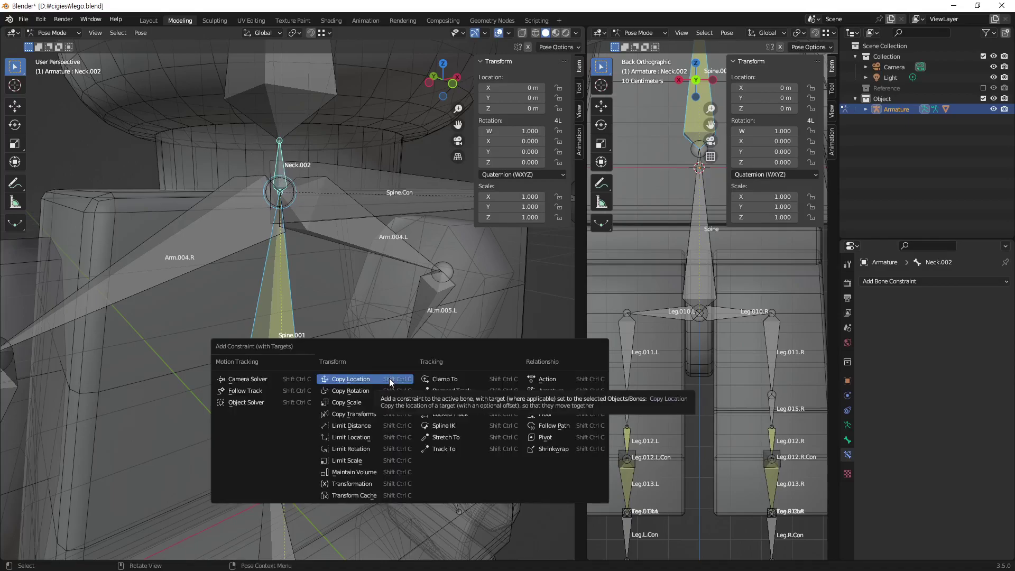
pyautogui.click(389, 379)
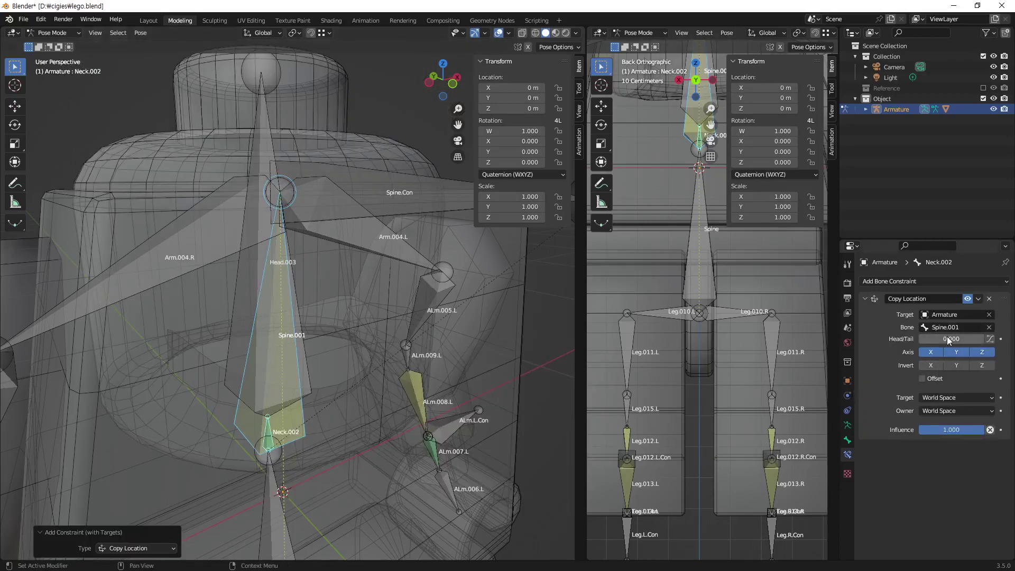
pyautogui.moveTo(937, 339); pyautogui.dragTo(985, 339)
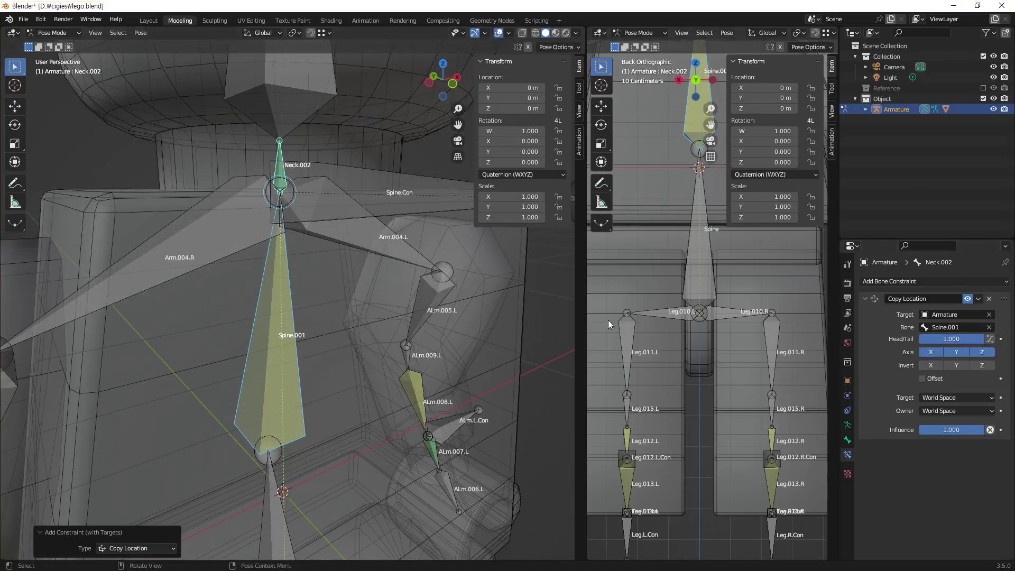
# - Select the Spine.Con bone and orbit around the torso
pyautogui.click(367, 189)
pyautogui.scroll(-3, 340, 241)
pyautogui.moveTo(341, 241); pyautogui.dragTo(392, 259, button='middle')
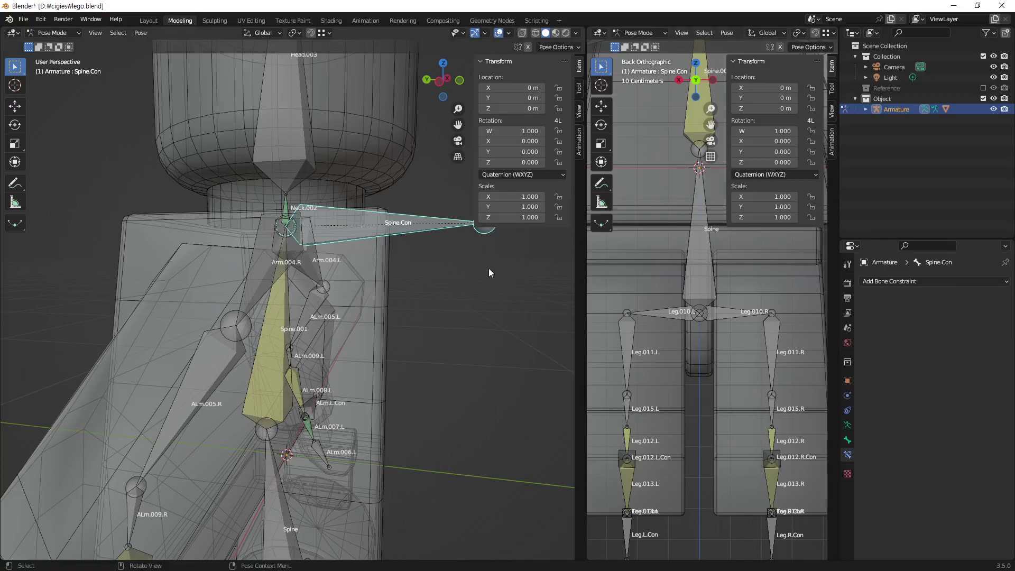
# - Test-rotate Spine.Con, then reset its rotation to the rest pose
pyautogui.press('r')
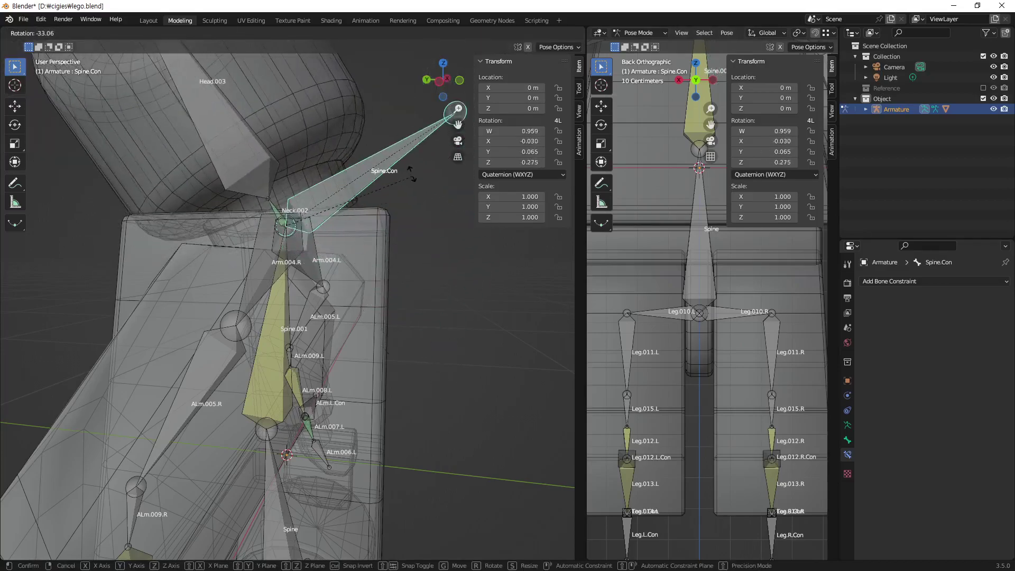
pyautogui.click(410, 385)
pyautogui.hotkey('alt', 'r')
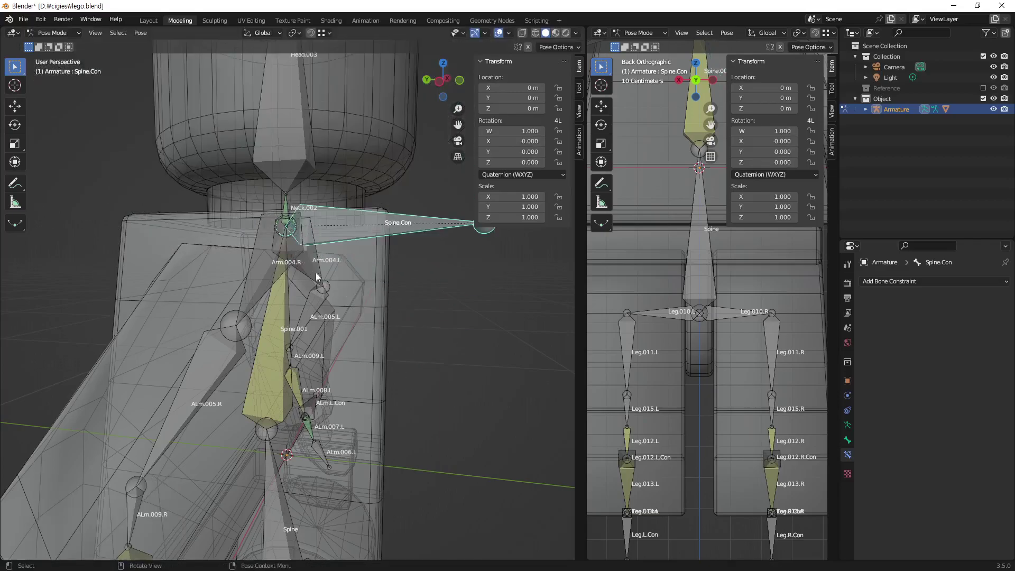
pyautogui.moveTo(316, 272)
pyautogui.mouseDown(button='middle')
pyautogui.moveTo(233, 277)
pyautogui.moveTo(346, 297)
pyautogui.mouseUp(button='middle')
pyautogui.scroll(-4, 231, 275)
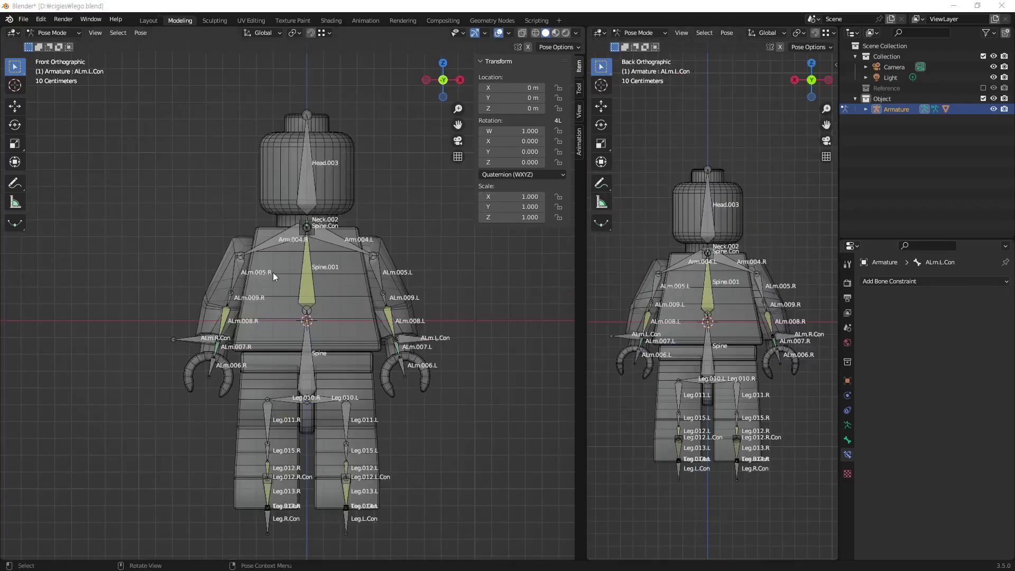
pyautogui.moveTo(273, 272); pyautogui.dragTo(334, 297, button='middle')
# - In Object Mode select the Lego mesh, toggle X-ray, then put the armature into Edit Mode
pyautogui.click(418, 343)
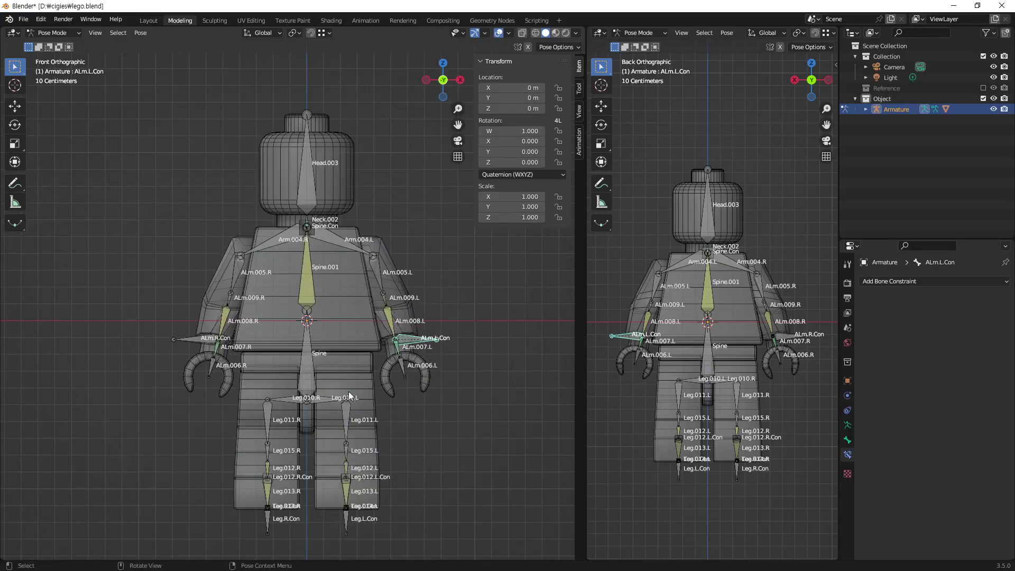
pyautogui.click(336, 331)
pyautogui.click(60, 35)
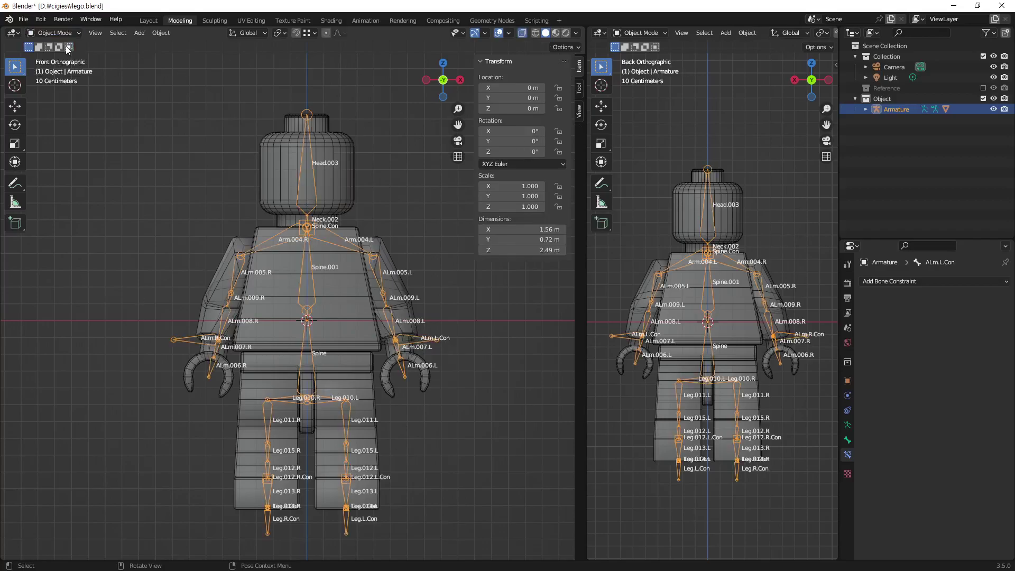
pyautogui.click(364, 431)
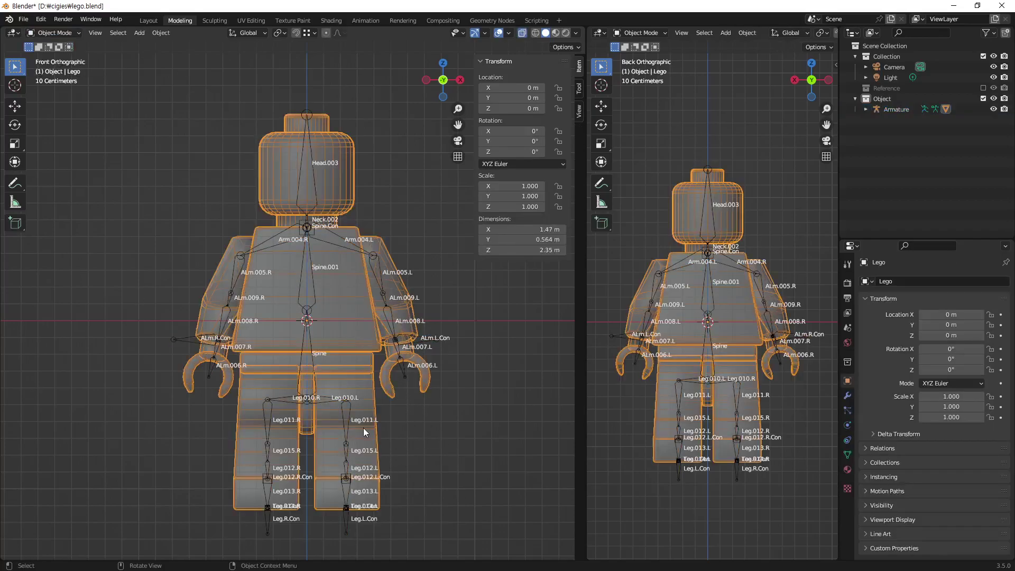
pyautogui.hotkey('alt', 'z')
pyautogui.hotkey('alt', 'z')
pyautogui.keyDown('shift'); pyautogui.moveTo(309, 358); pyautogui.dragTo(265, 344, button='middle'); pyautogui.keyUp('shift')
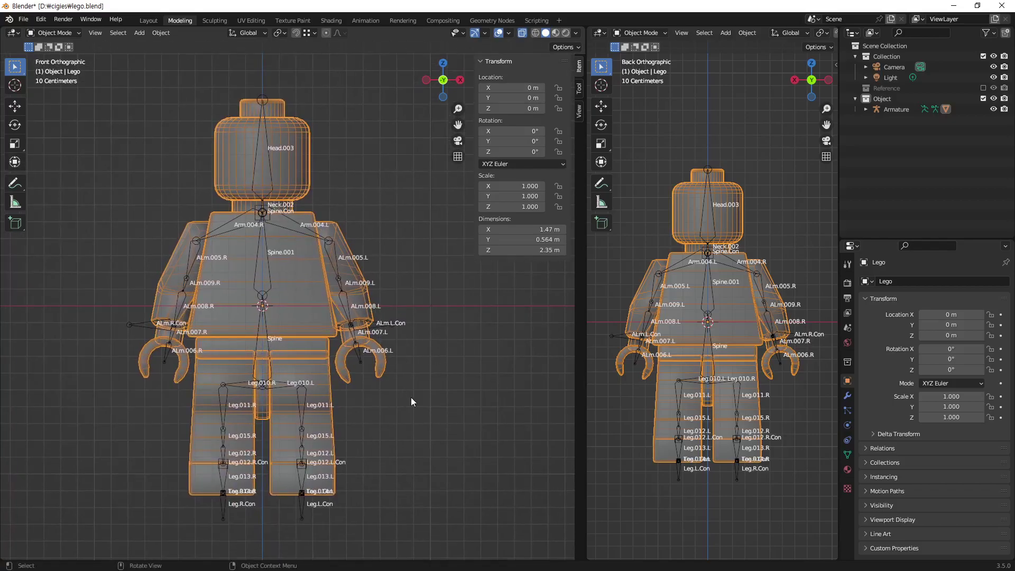
pyautogui.click(387, 329)
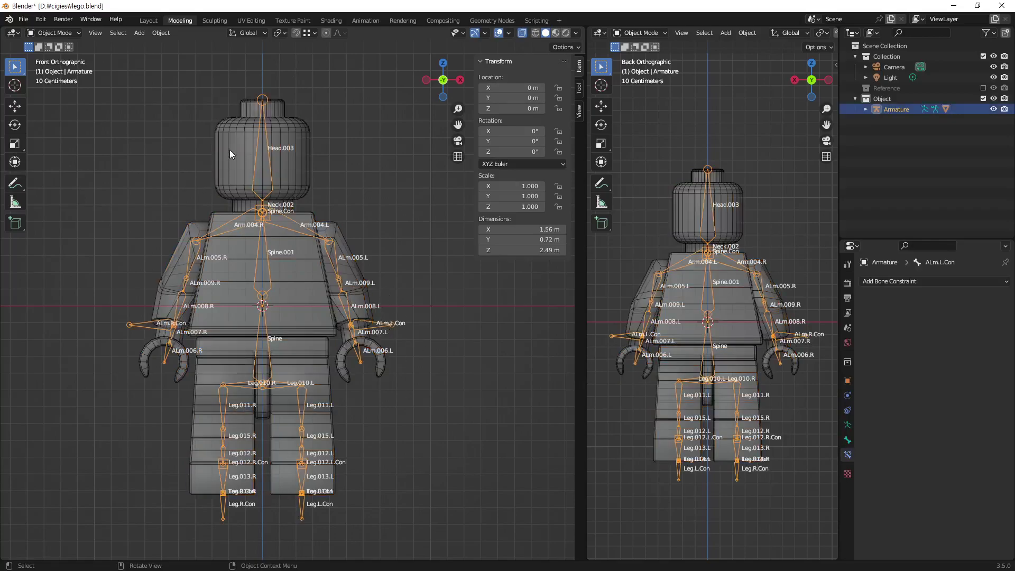
pyautogui.press('Tab')
# - In Pose Mode, raise both arm controllers ALm.L.Con and ALm.R.Con
pyautogui.click(53, 33)
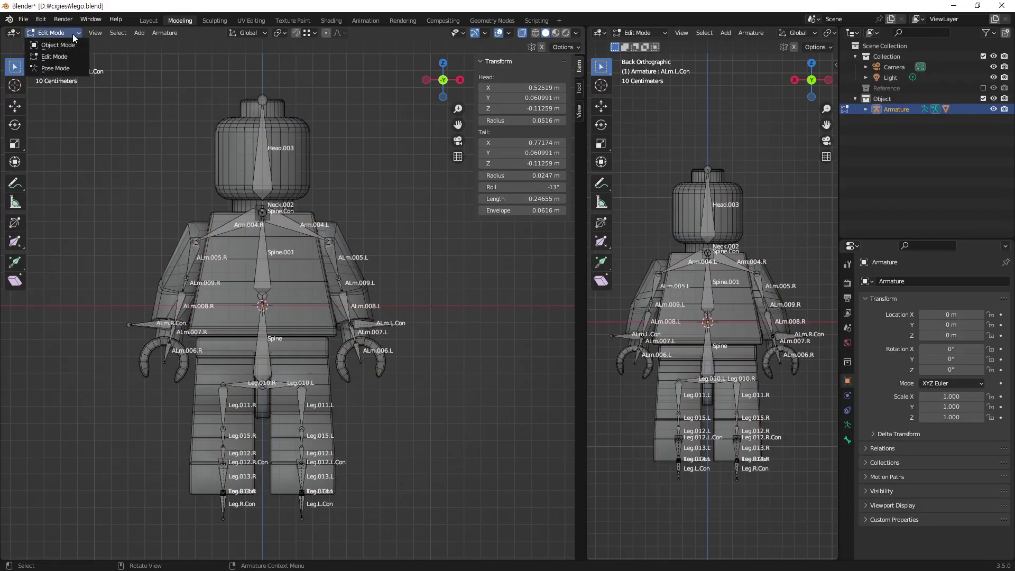
pyautogui.click(55, 68)
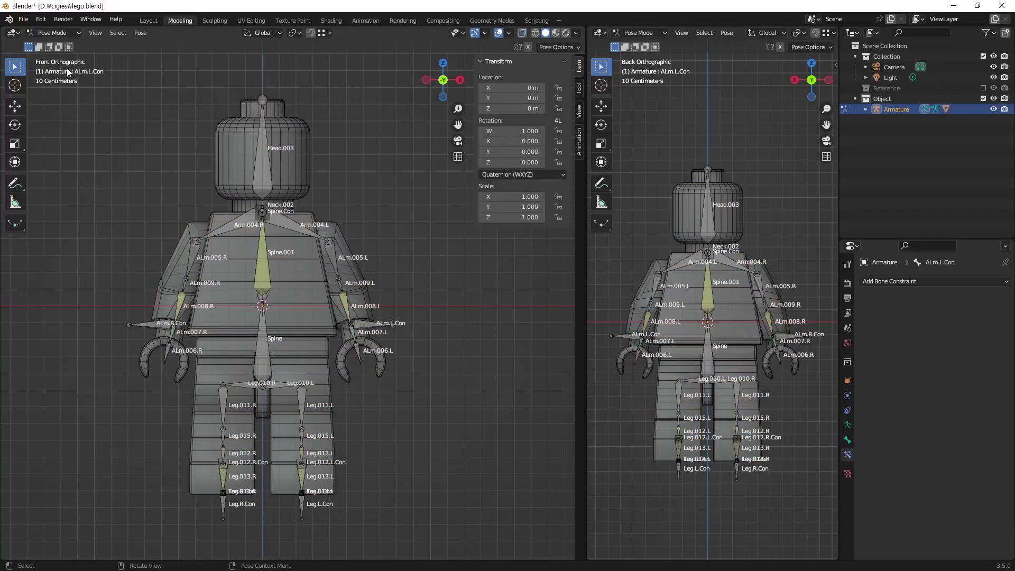
pyautogui.click(369, 328)
pyautogui.press('g')
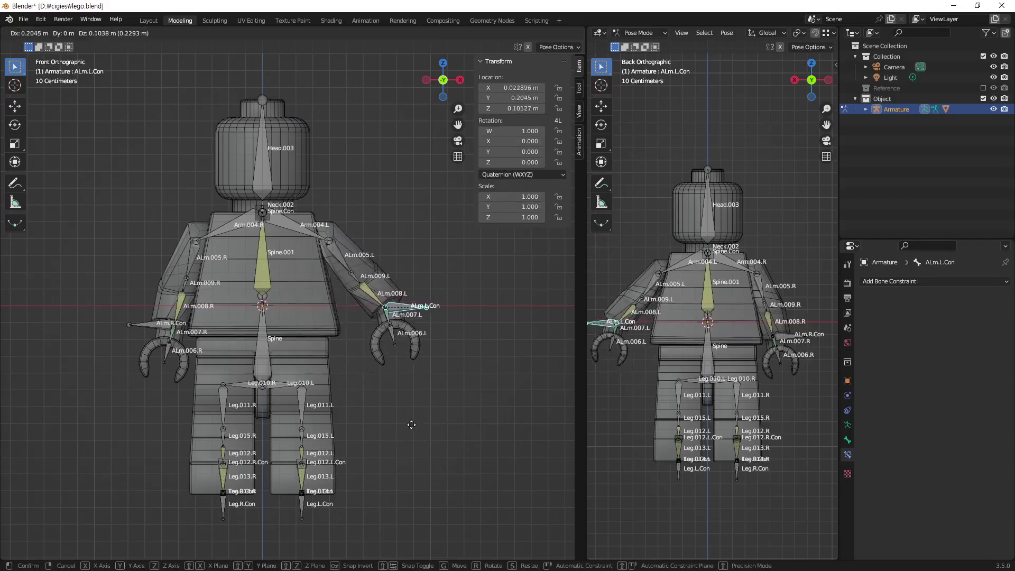
pyautogui.click(432, 403)
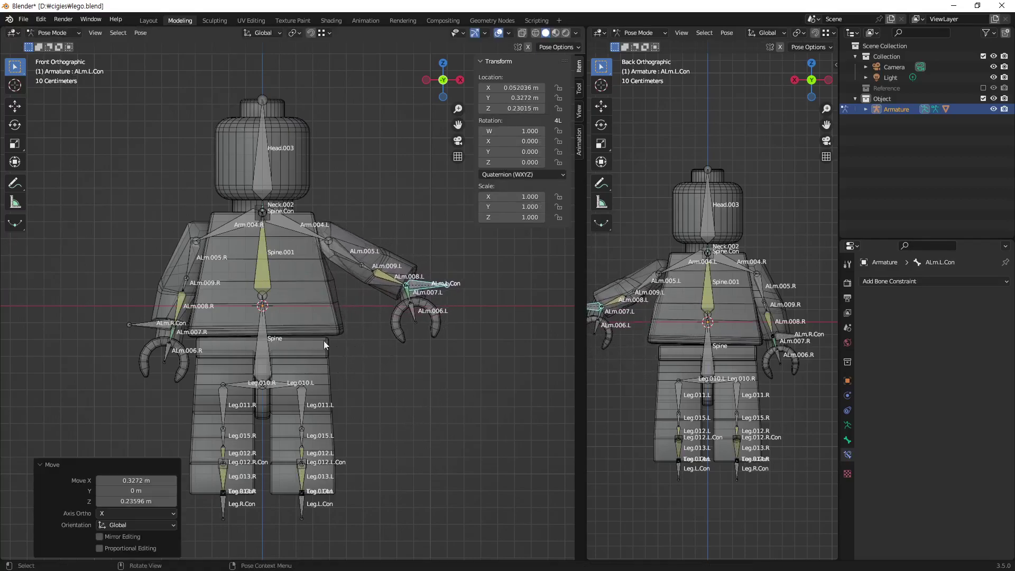
pyautogui.press('g')
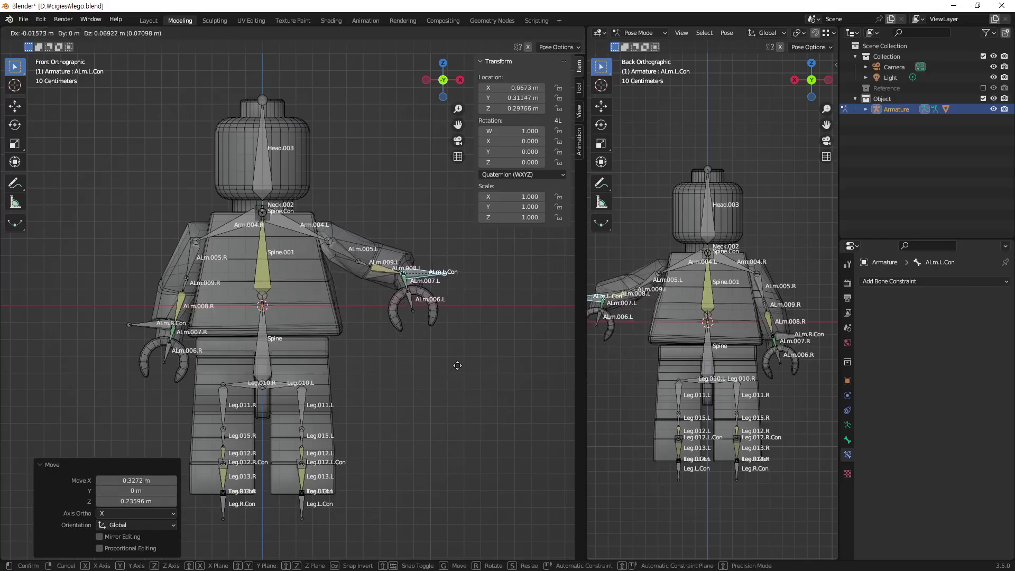
pyautogui.click(283, 338)
pyautogui.click(147, 323)
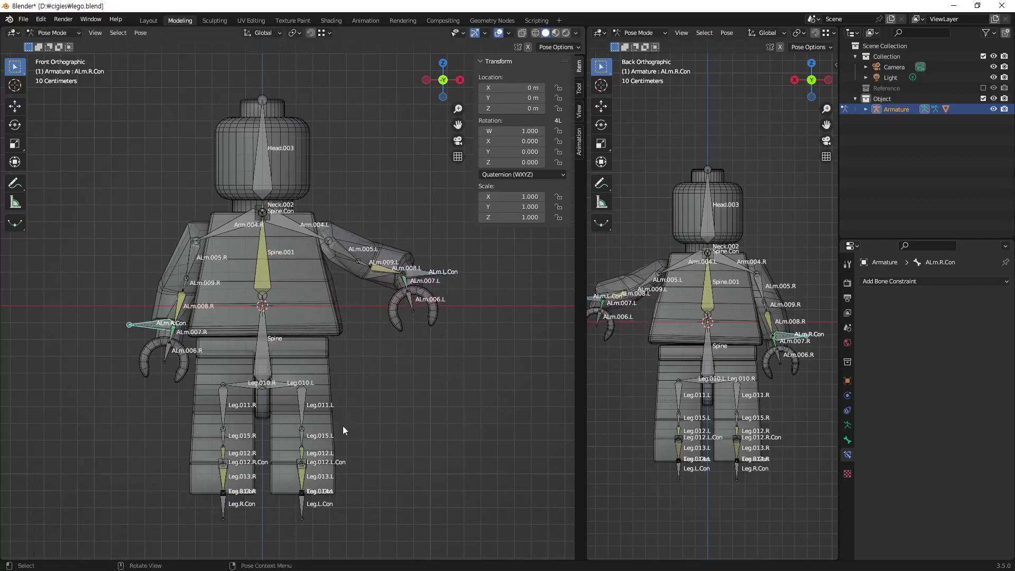
pyautogui.press('g')
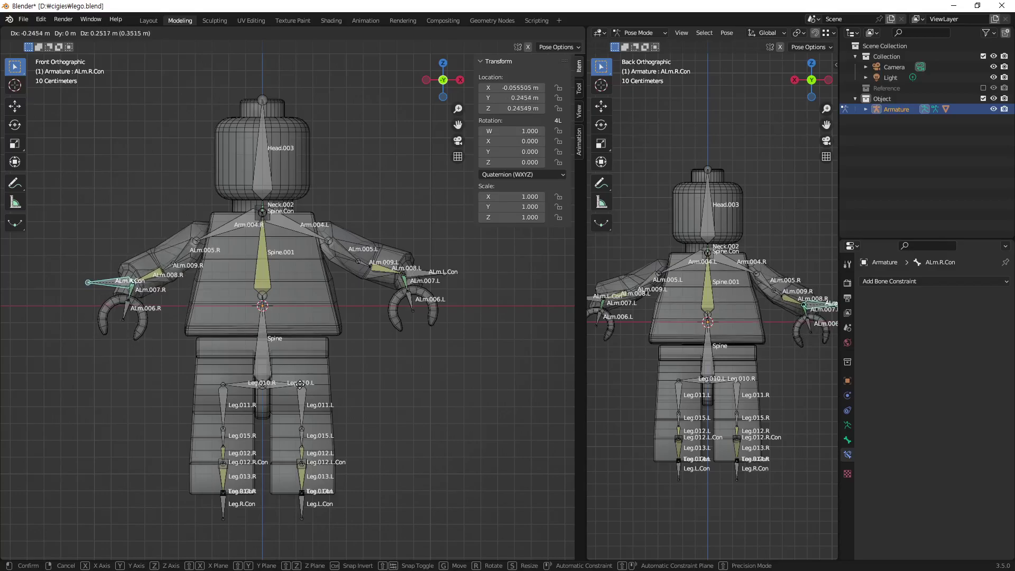
pyautogui.click(170, 322)
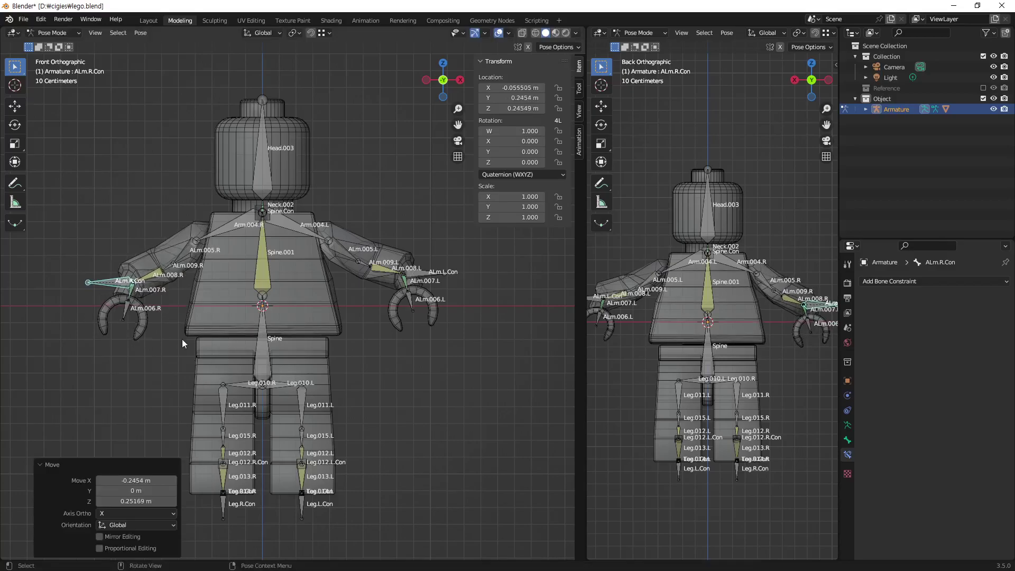
pyautogui.moveTo(290, 401)
pyautogui.mouseDown(button='middle')
pyautogui.moveTo(340, 450)
pyautogui.moveTo(325, 456)
pyautogui.moveTo(341, 420)
pyautogui.moveTo(322, 461)
pyautogui.mouseUp(button='middle')
# - Move Leg.L.Con and Leg.R.Con to bend both legs and check the deformation
pyautogui.click(306, 500)
pyautogui.keyDown('alt'); pyautogui.moveTo(306, 500); pyautogui.dragTo(272, 467, button='middle'); pyautogui.keyUp('alt')
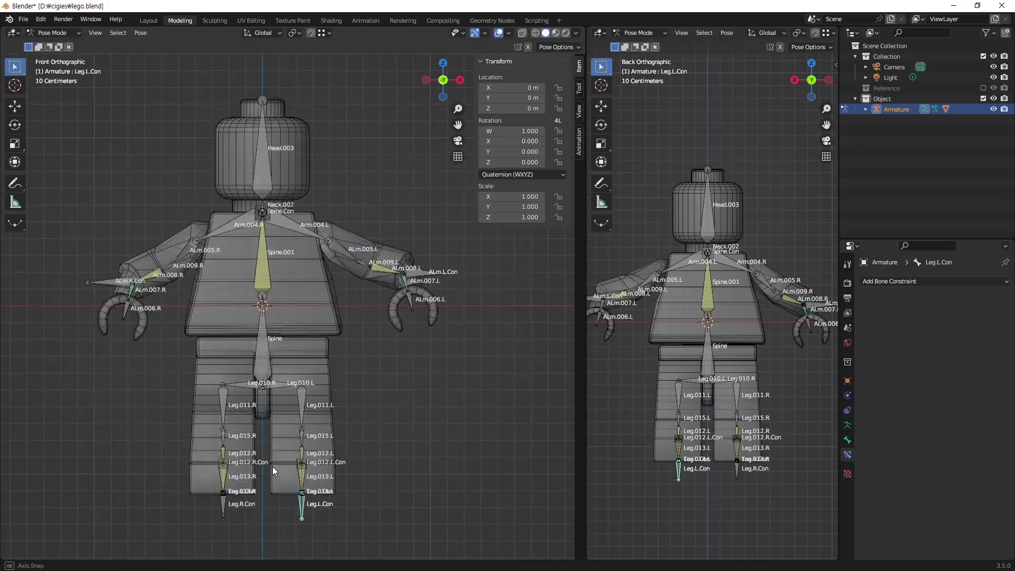
pyautogui.press('g')
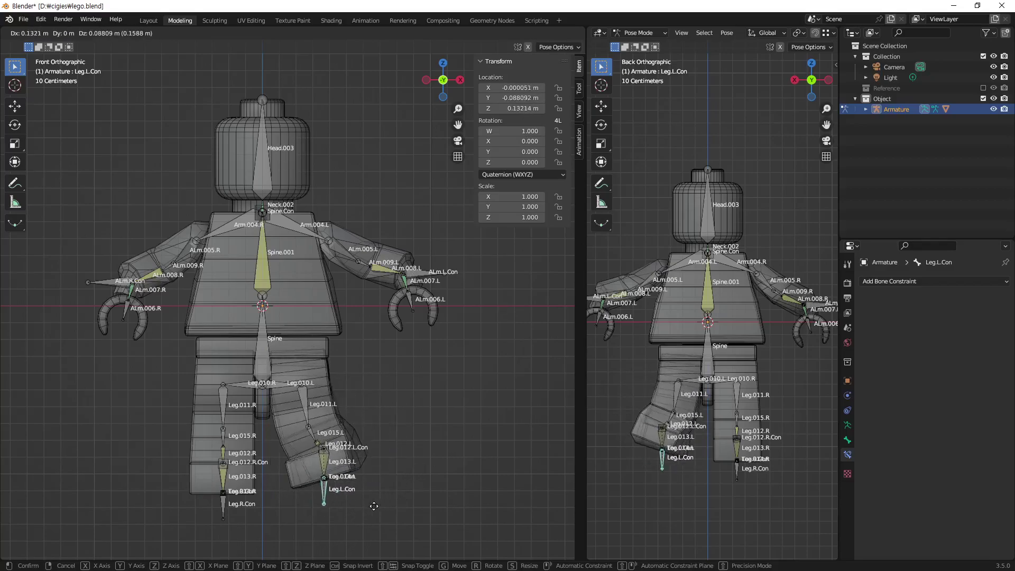
pyautogui.click(342, 504)
pyautogui.click(223, 502)
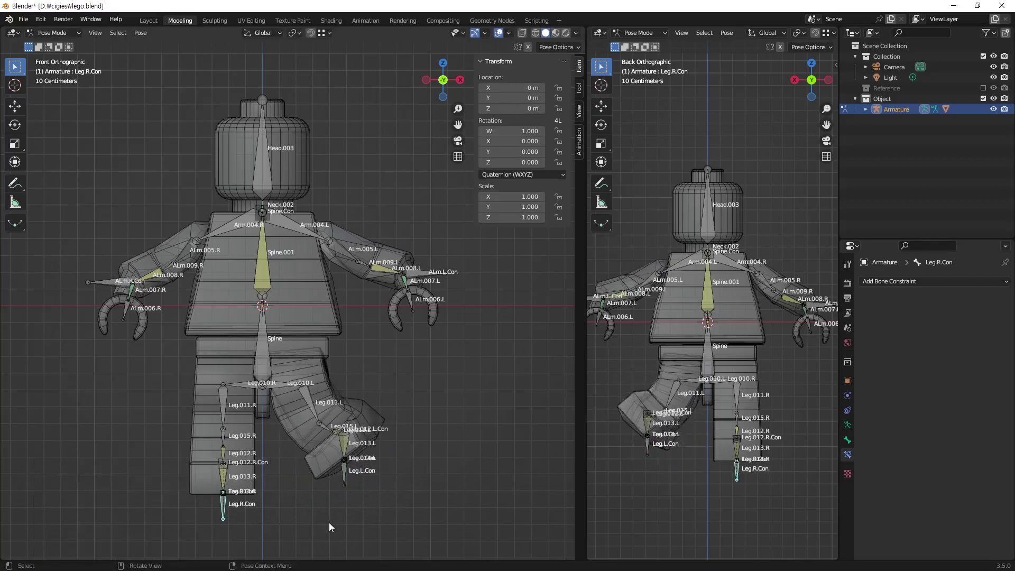
pyautogui.press('g')
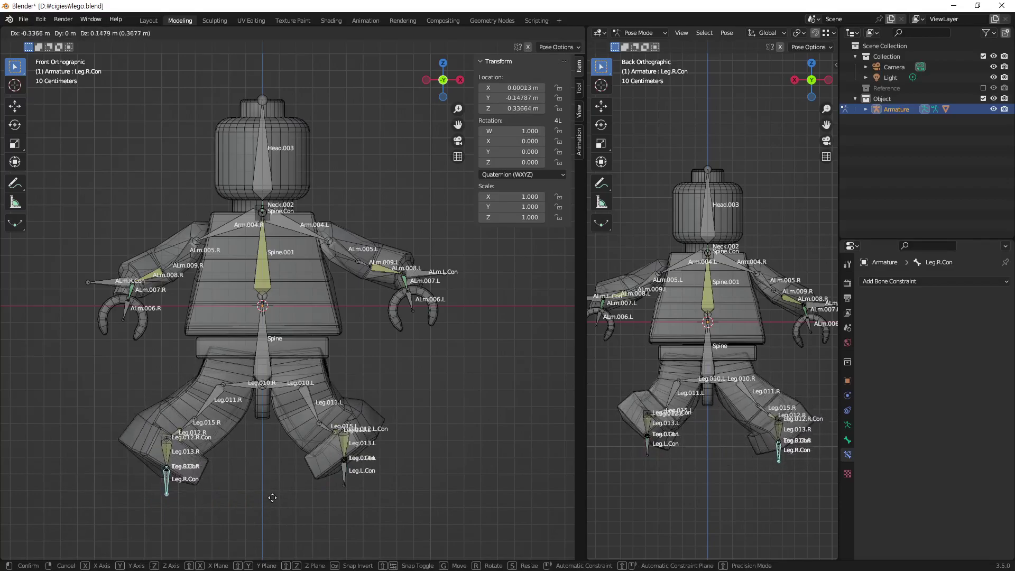
pyautogui.click(280, 494)
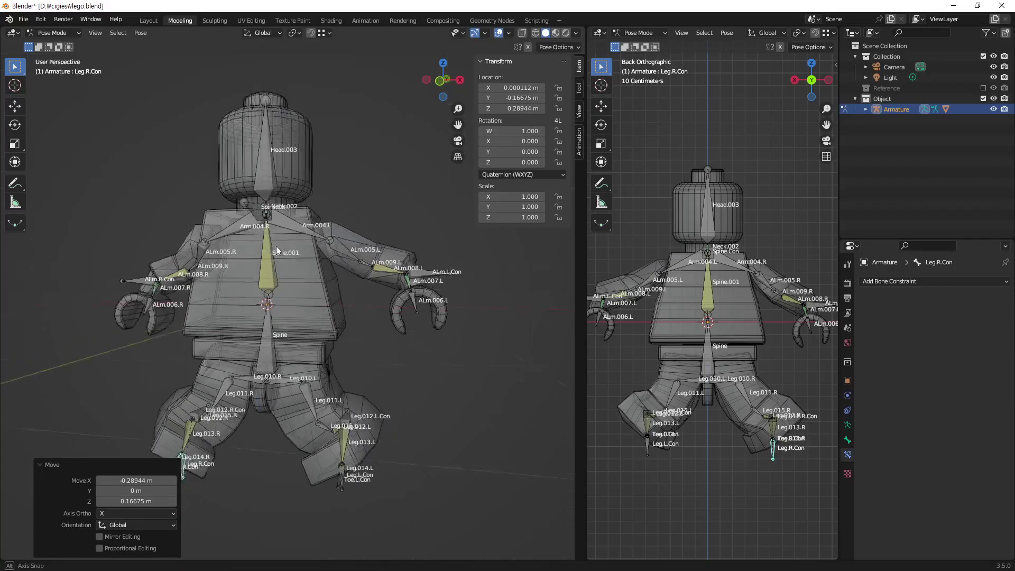
pyautogui.moveTo(276, 246); pyautogui.dragTo(167, 253, button='middle')
# - Select the Spine.Con bone and move it to a new position
pyautogui.click(270, 209)
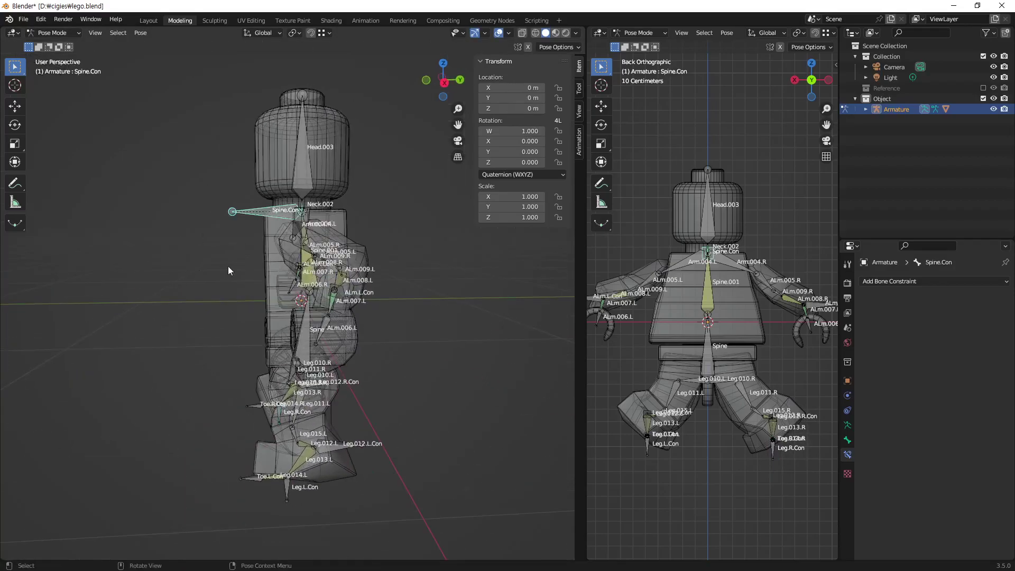
pyautogui.moveTo(228, 266)
pyautogui.mouseDown(button='middle')
pyautogui.moveTo(334, 256)
pyautogui.moveTo(255, 262)
pyautogui.moveTo(288, 259)
pyautogui.mouseUp(button='middle')
pyautogui.press('g')
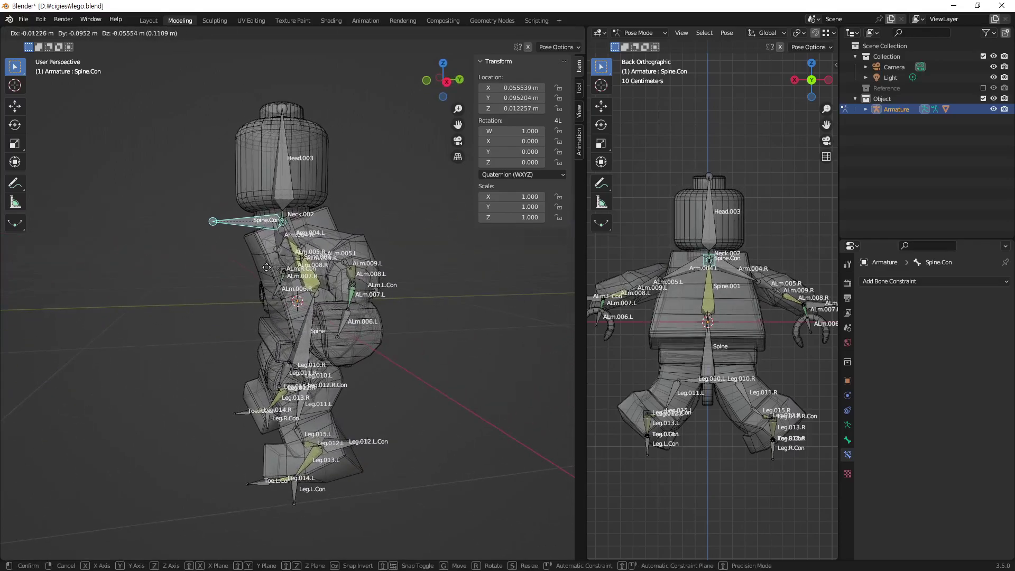
pyautogui.click(267, 268)
# - Orbit and zoom in close on the minifigure's left hand
pyautogui.moveTo(267, 268)
pyautogui.mouseDown(button='middle')
pyautogui.moveTo(244, 303)
pyautogui.moveTo(316, 285)
pyautogui.moveTo(342, 293)
pyautogui.moveTo(325, 312)
pyautogui.moveTo(256, 306)
pyautogui.moveTo(325, 296)
pyautogui.moveTo(301, 326)
pyautogui.moveTo(315, 309)
pyautogui.moveTo(304, 300)
pyautogui.mouseUp(button='middle')
pyautogui.scroll(-2, 322, 311)
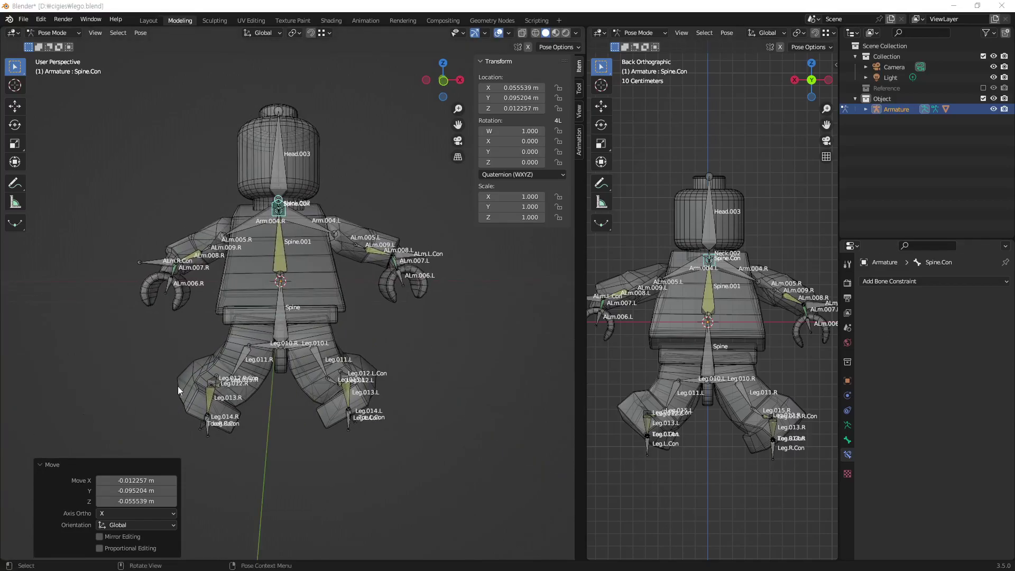
pyautogui.moveTo(335, 266); pyautogui.dragTo(359, 294, button='middle')
pyautogui.moveTo(332, 284)
pyautogui.mouseDown(button='middle')
pyautogui.moveTo(310, 267)
pyautogui.moveTo(400, 259)
pyautogui.mouseUp(button='middle')
pyautogui.scroll(2, 400, 259)
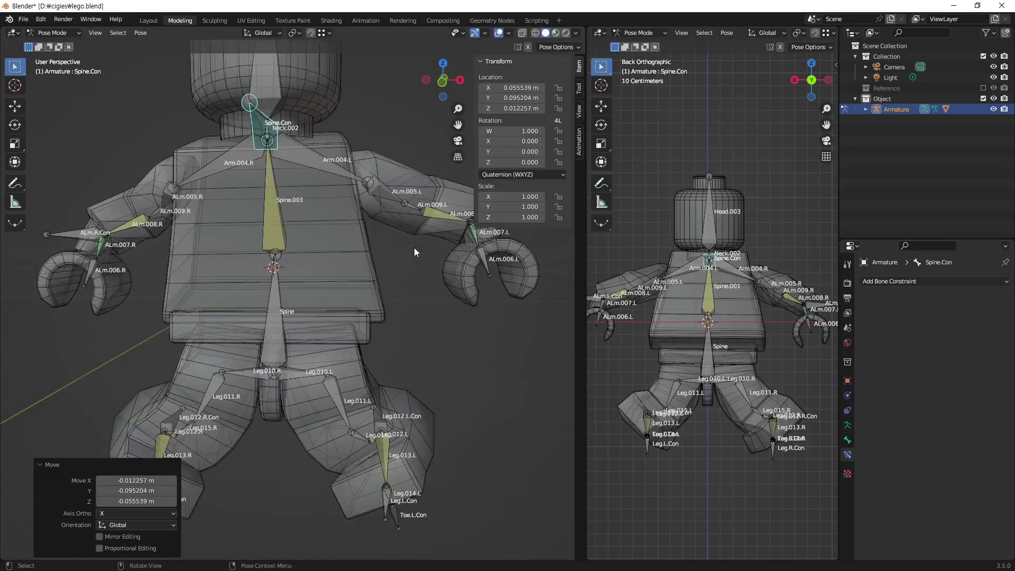
pyautogui.scroll(2, 414, 247)
pyautogui.scroll(3, 407, 257)
pyautogui.scroll(2, 380, 262)
# - Select the ALm.L.Con control bone and centre the view on the left hand
pyautogui.click(371, 234)
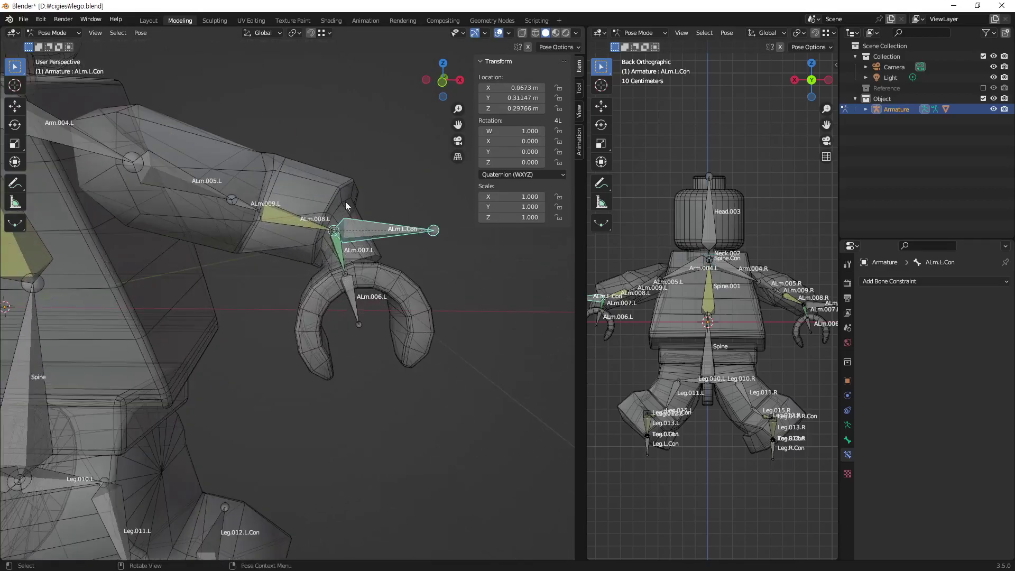
pyautogui.keyDown('shift'); pyautogui.moveTo(370, 224); pyautogui.dragTo(280, 201, button='middle'); pyautogui.keyUp('shift')
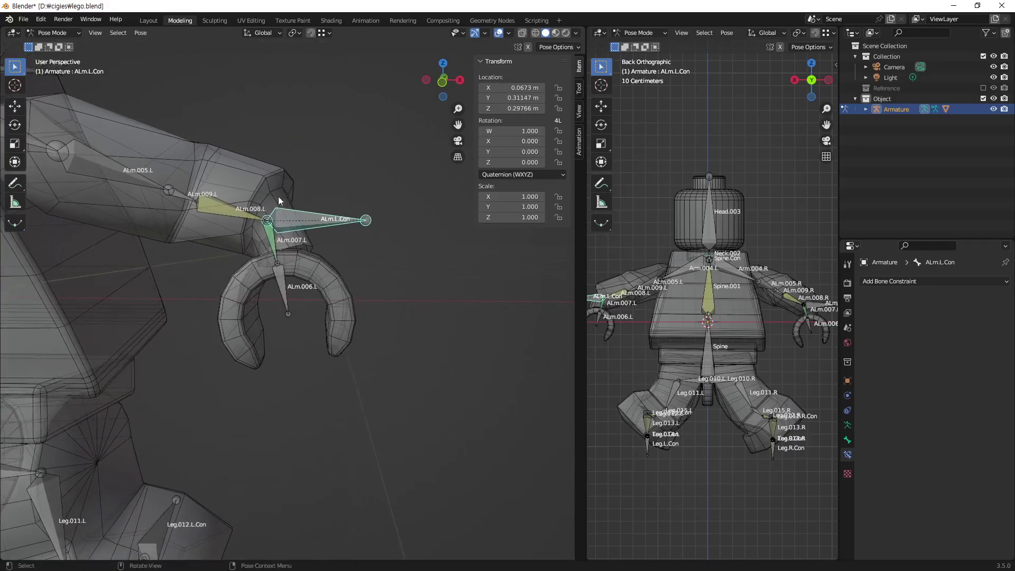
pyautogui.scroll(2, 258, 229)
pyautogui.scroll(1, 272, 166)
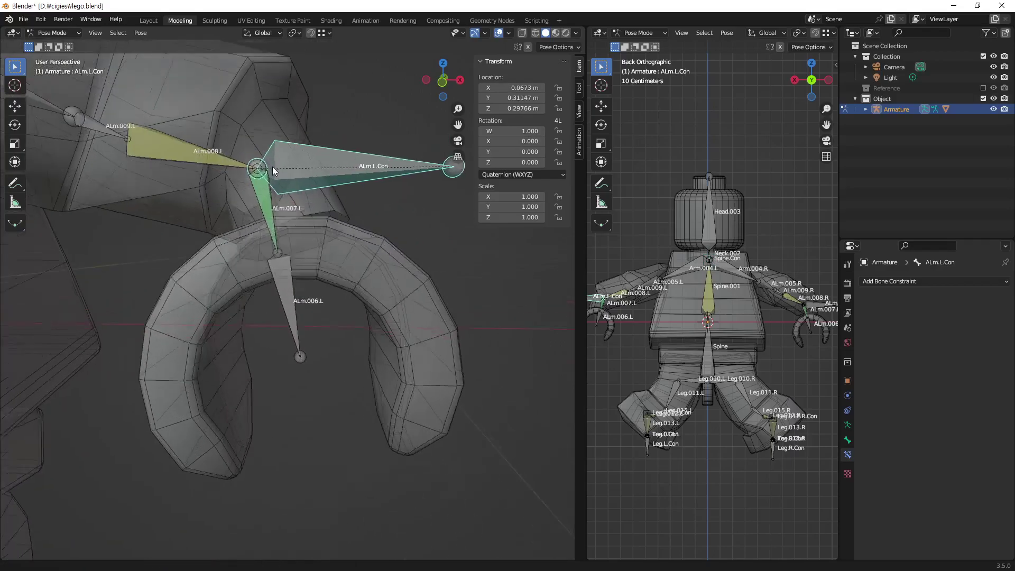
pyautogui.scroll(2, 345, 251)
pyautogui.moveTo(329, 257); pyautogui.dragTo(333, 252)
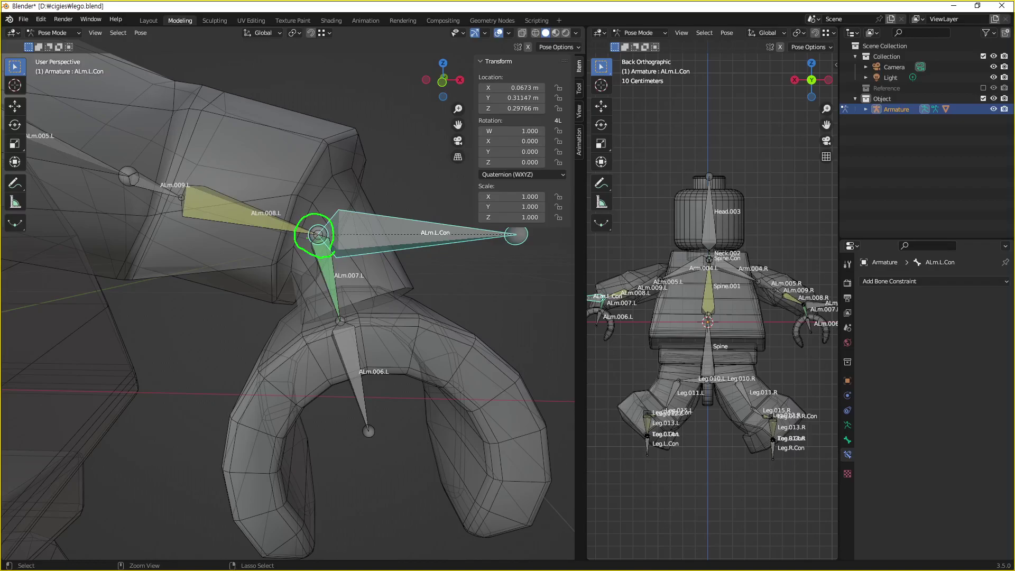
pyautogui.scroll(-4, 360, 280)
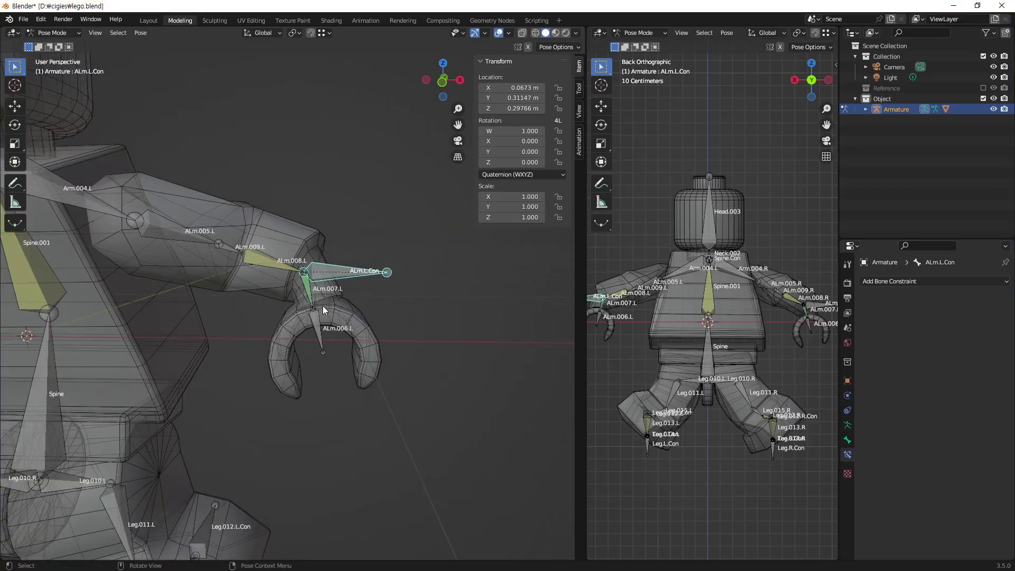
# - Drag ALm.L.Con far to the right so the arm stretches after it, then inspect
pyautogui.press('g')
pyautogui.click(484, 307)
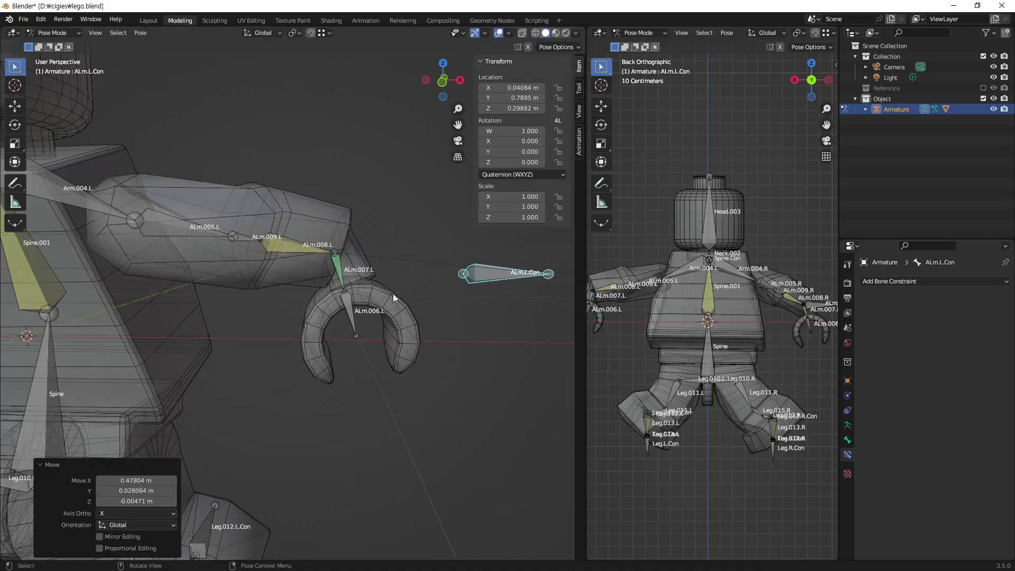
pyautogui.moveTo(476, 296); pyautogui.dragTo(479, 288)
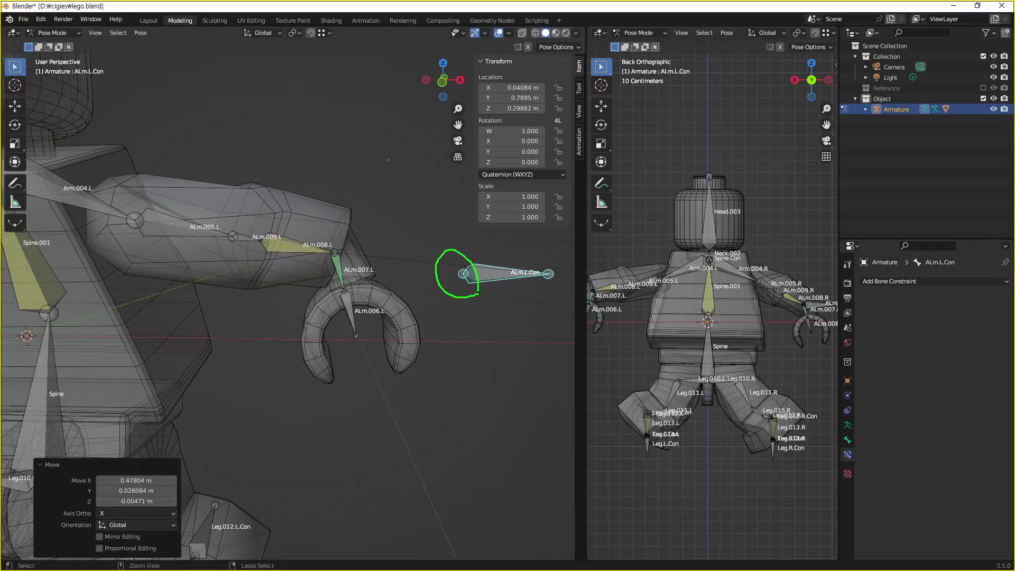
pyautogui.moveTo(388, 160); pyautogui.dragTo(312, 286)
pyautogui.moveTo(325, 161); pyautogui.dragTo(394, 297)
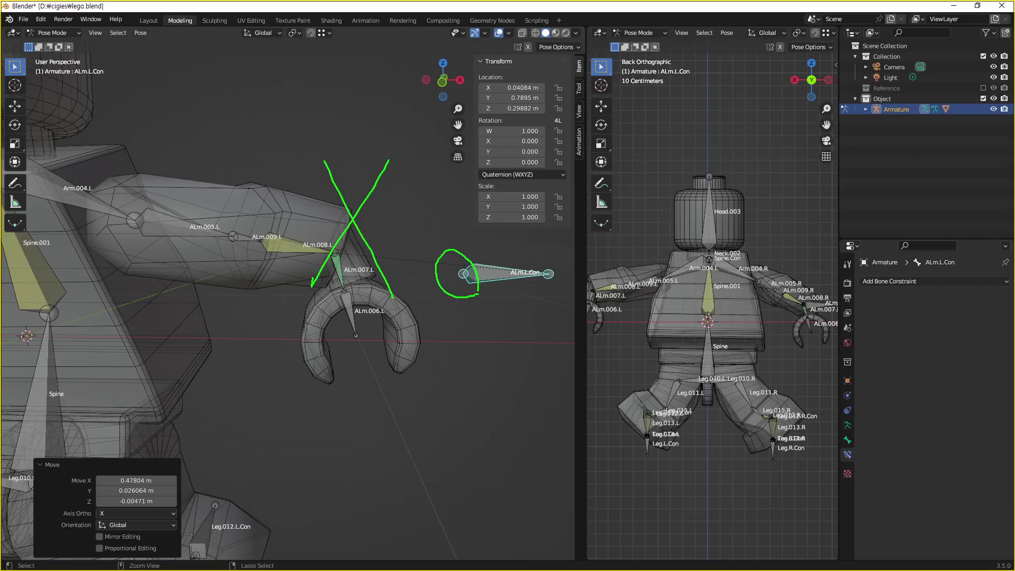
pyautogui.moveTo(506, 318)
pyautogui.mouseDown()
pyautogui.moveTo(429, 275)
pyautogui.moveTo(513, 239)
pyautogui.moveTo(551, 291)
pyautogui.moveTo(538, 305)
pyautogui.mouseUp()
pyautogui.moveTo(351, 267)
pyautogui.mouseDown()
pyautogui.moveTo(333, 235)
pyautogui.moveTo(361, 245)
pyautogui.mouseUp()
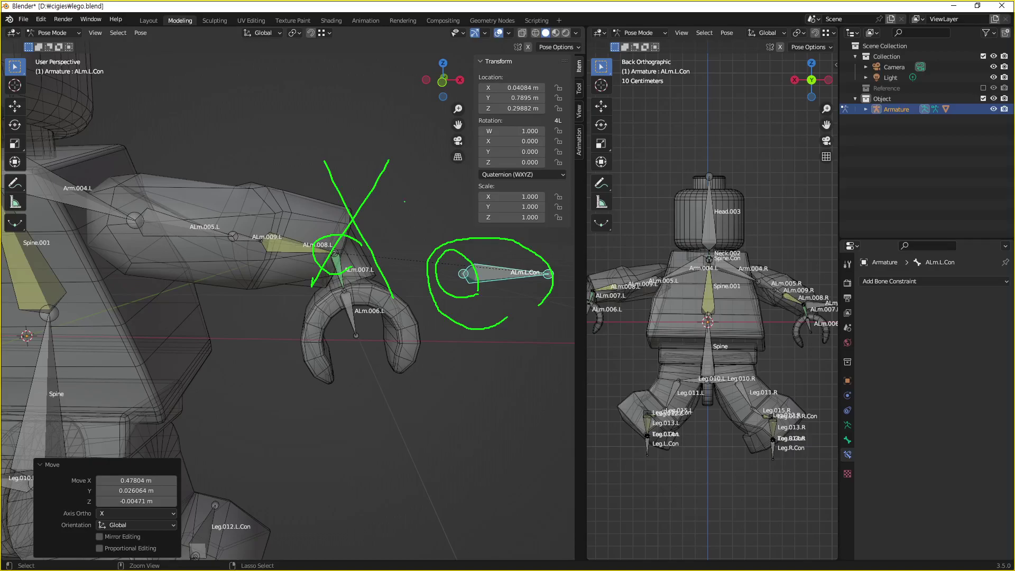
pyautogui.press('Escape')
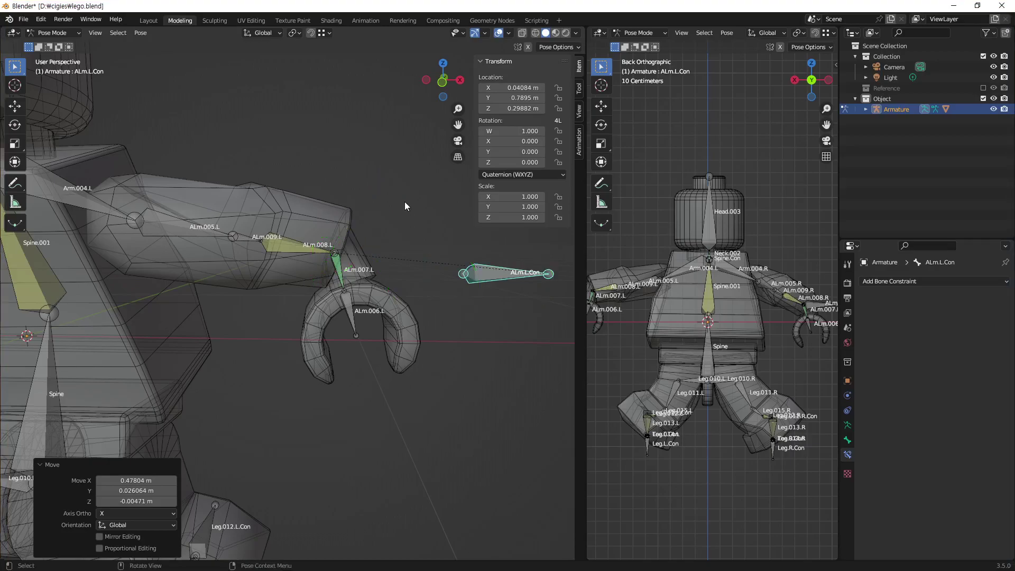
# - Return ALm.L.Con beside the wrist, nudge it up and left, then zoom out
pyautogui.press('g')
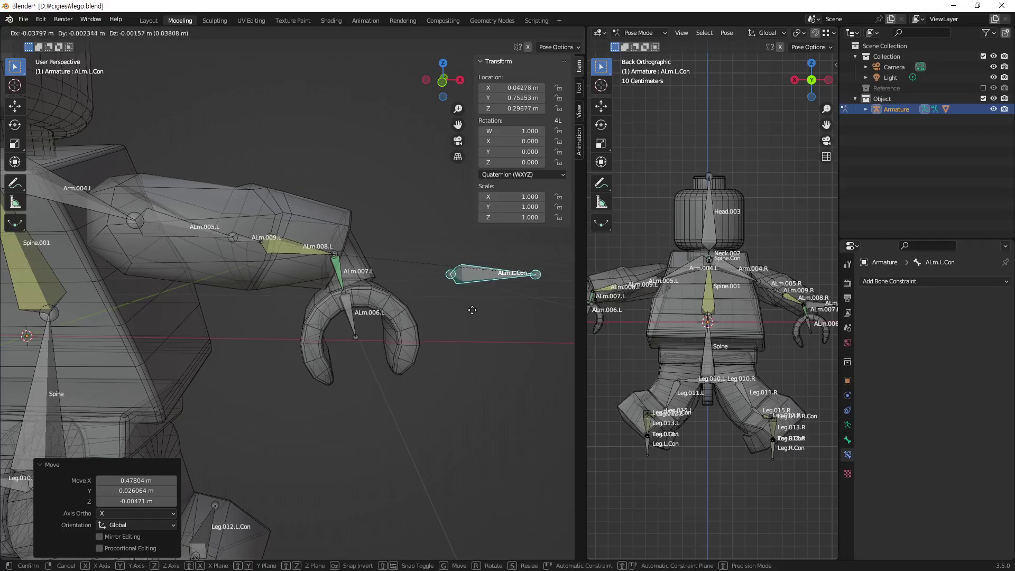
pyautogui.click(344, 312)
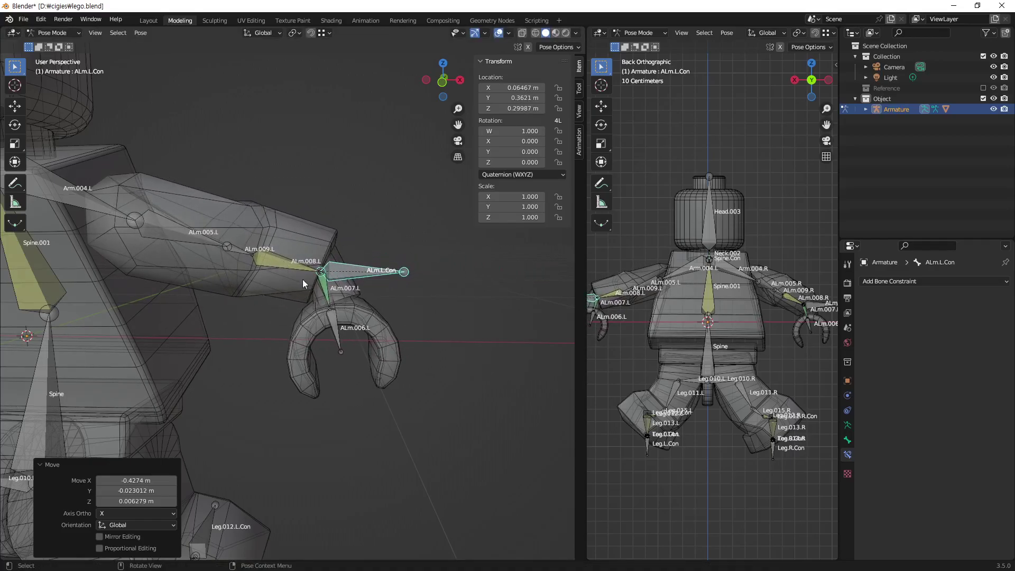
pyautogui.press('g')
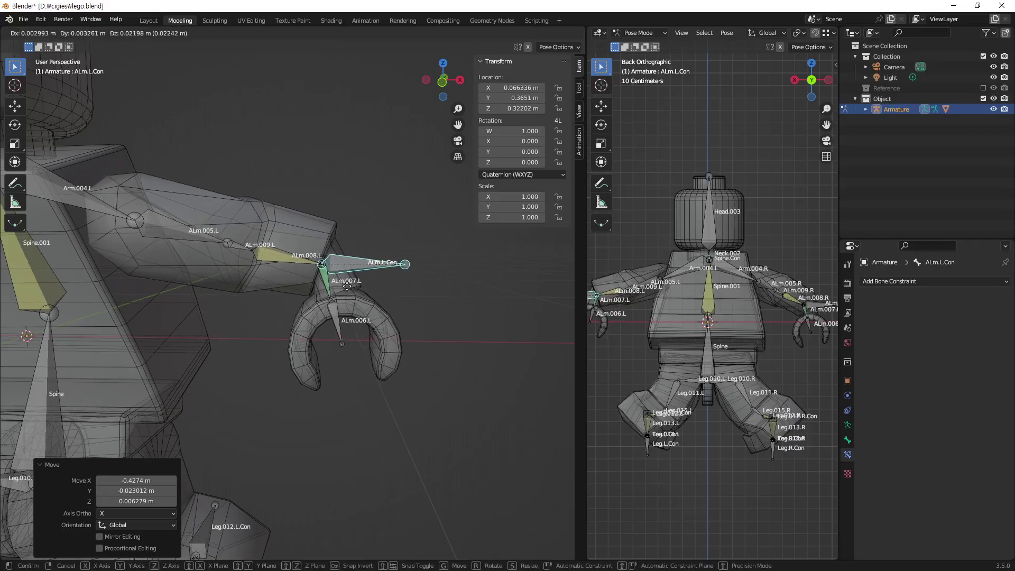
pyautogui.click(347, 287)
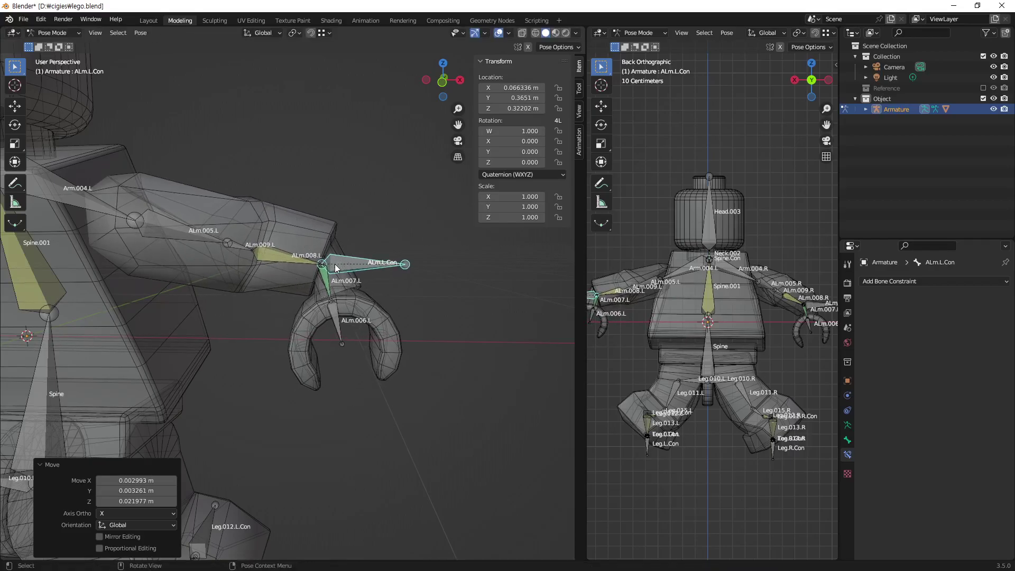
pyautogui.moveTo(335, 264)
pyautogui.mouseDown(button='middle')
pyautogui.moveTo(350, 295)
pyautogui.moveTo(342, 344)
pyautogui.moveTo(348, 276)
pyautogui.mouseUp(button='middle')
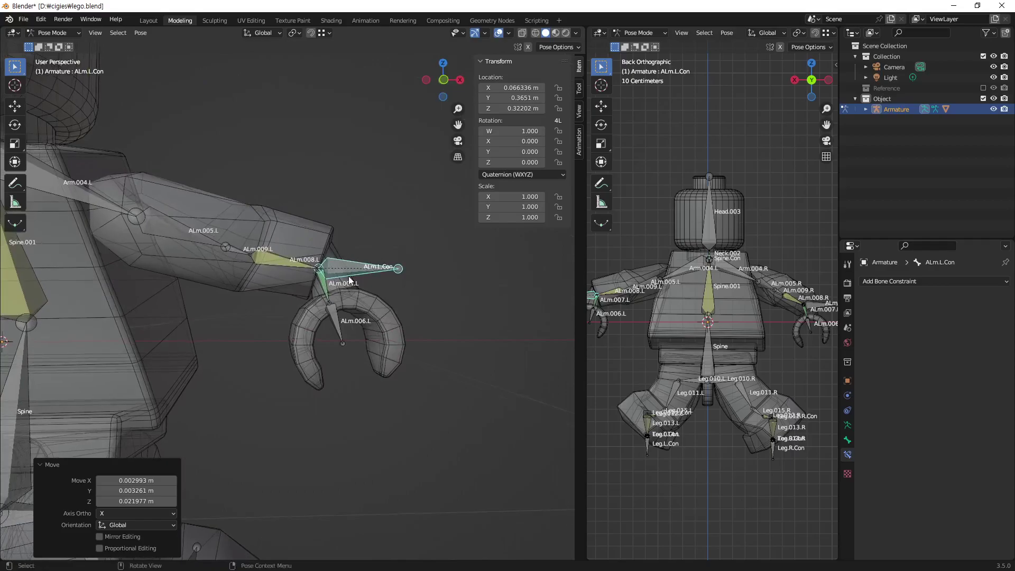
pyautogui.press('g')
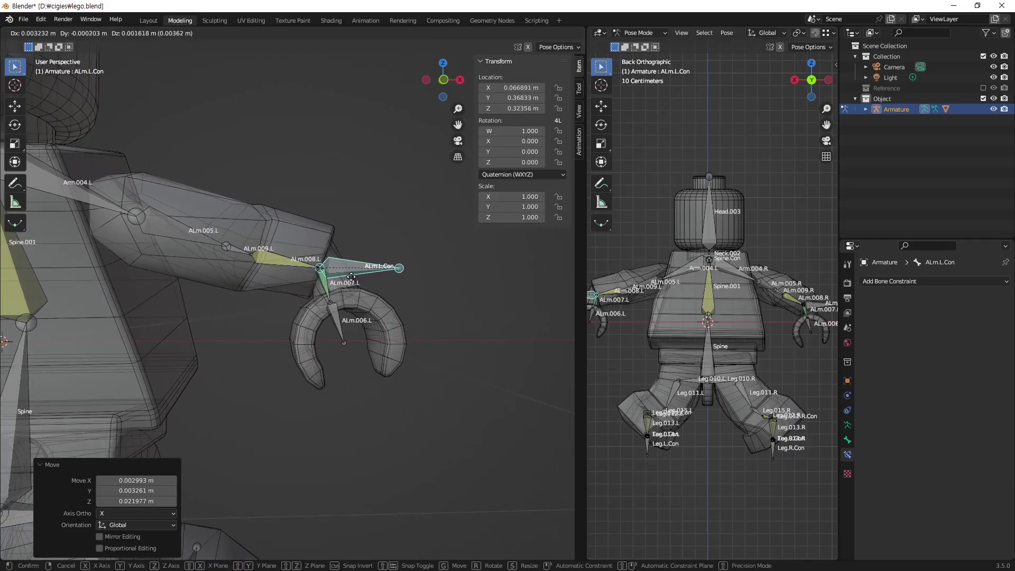
pyautogui.click(347, 277)
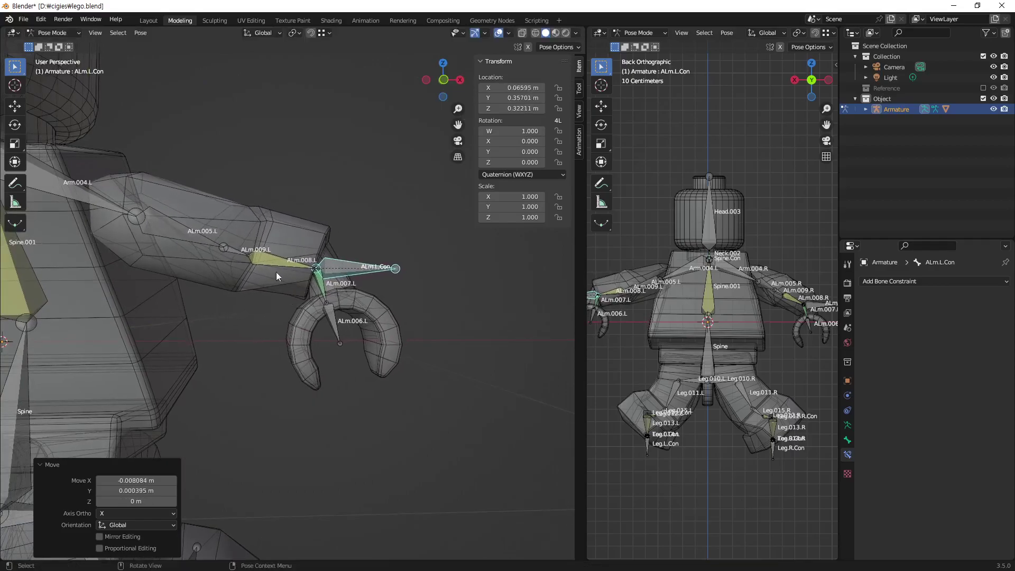
pyautogui.scroll(-5, 332, 265)
pyautogui.moveTo(332, 264)
pyautogui.mouseDown(button='middle')
pyautogui.moveTo(181, 301)
pyautogui.moveTo(279, 293)
pyautogui.mouseUp(button='middle')
# - Switch to Front Ortho and Object Mode, select the Lego body mesh, and show the mode list
pyautogui.press('KP_1')
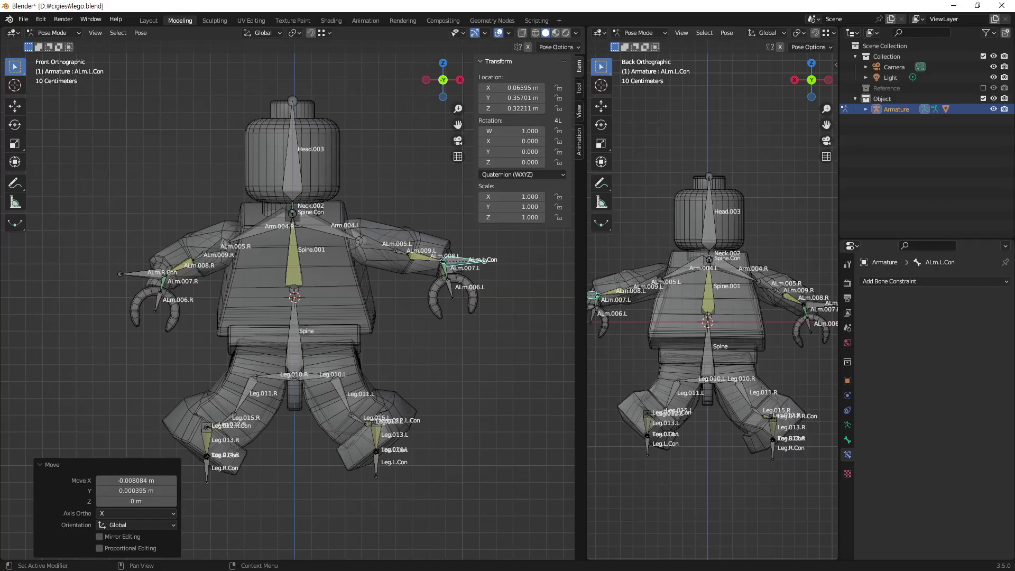
pyautogui.click(68, 30)
pyautogui.click(70, 46)
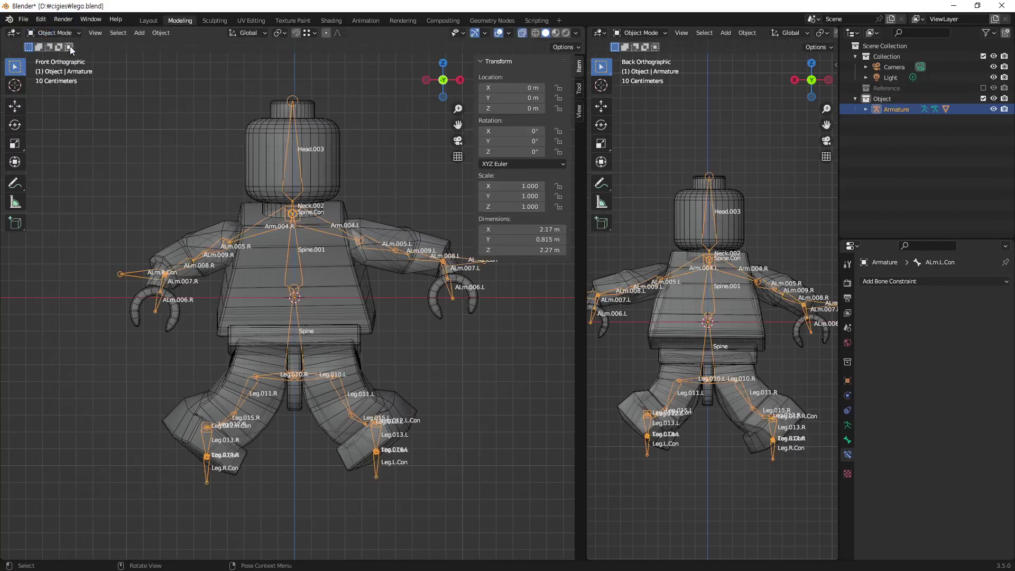
pyautogui.click(359, 311)
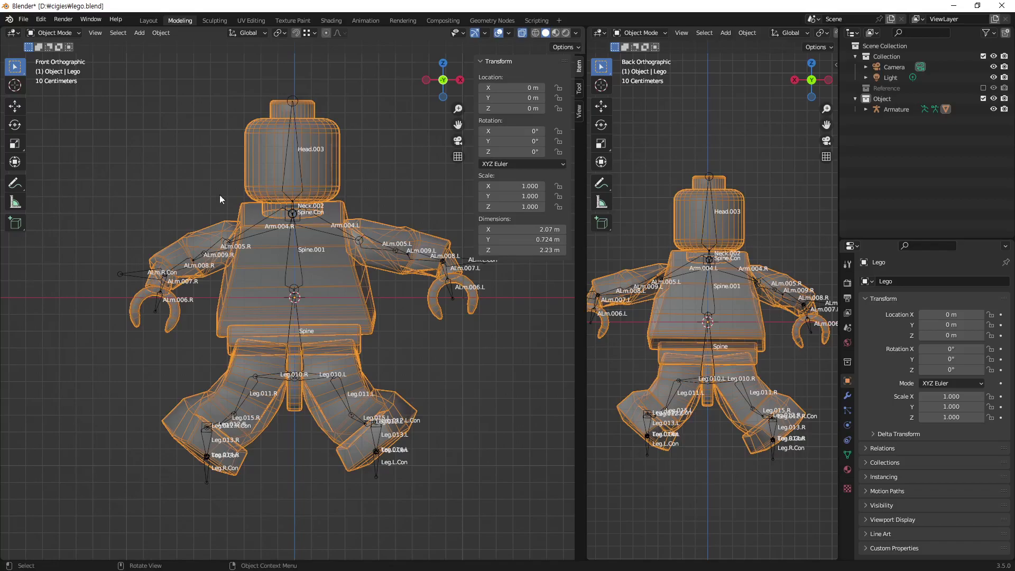
pyautogui.click(66, 32)
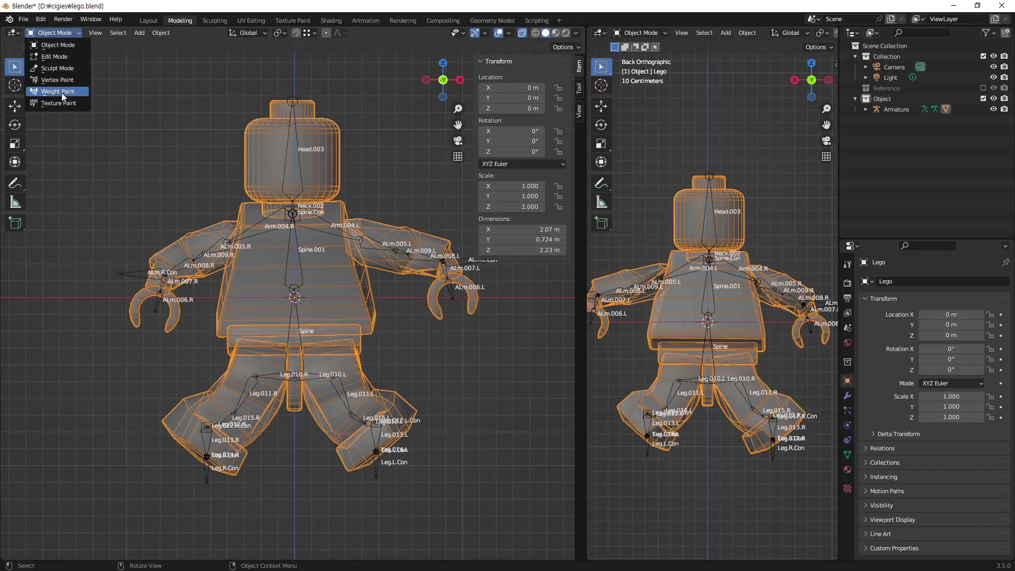
# - Put the Lego mesh into Weight Paint mode and orbit around the torso to inspect its weights
pyautogui.click(61, 92)
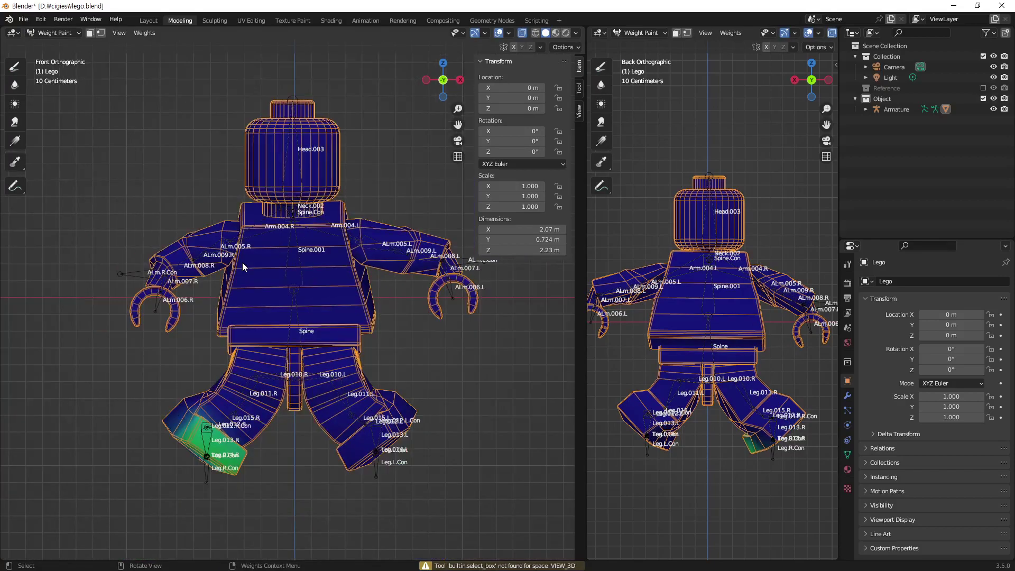
pyautogui.scroll(4, 242, 263)
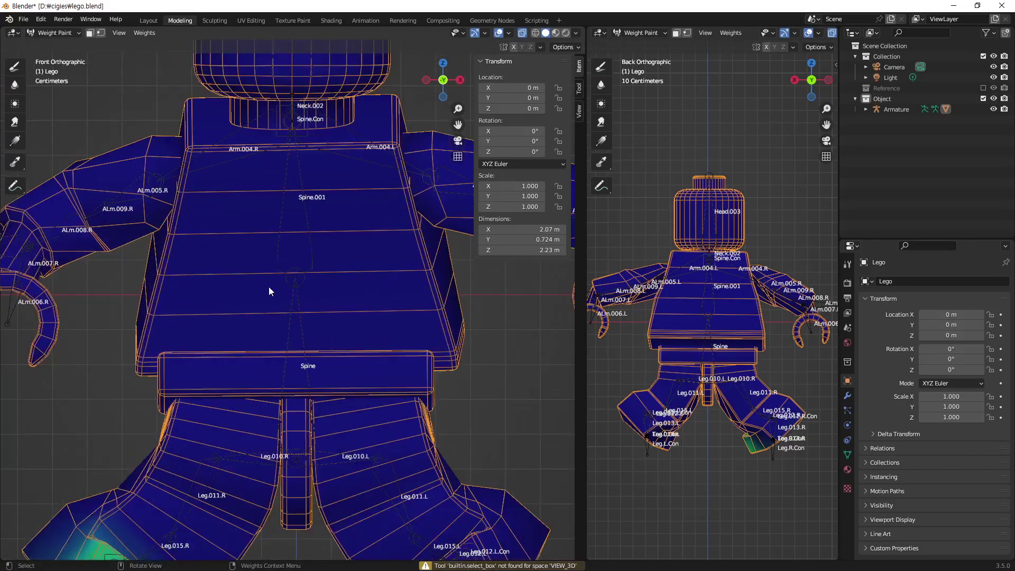
pyautogui.moveTo(196, 315); pyautogui.dragTo(261, 361, button='middle')
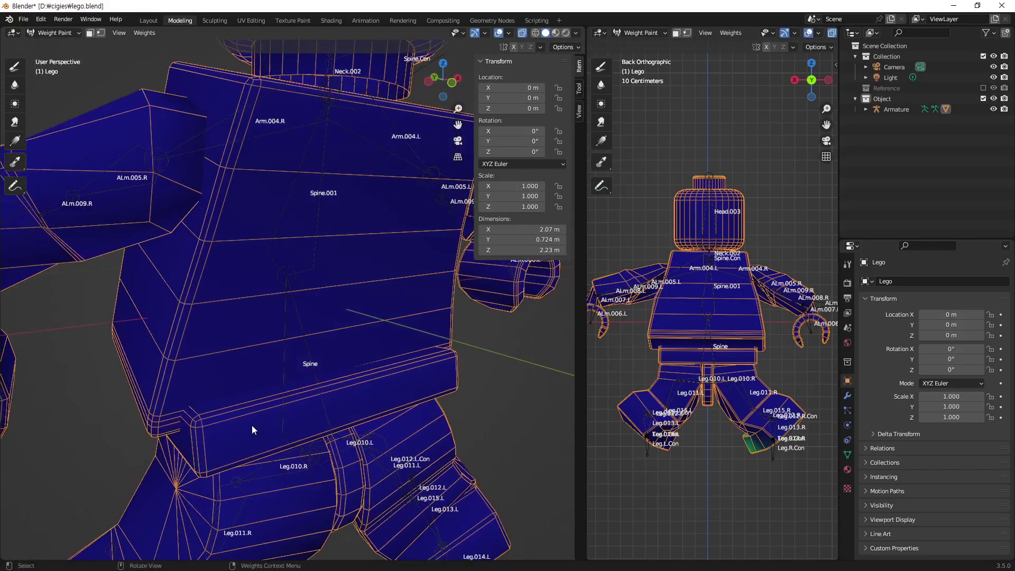
pyautogui.moveTo(255, 426)
pyautogui.mouseDown(button='middle')
pyautogui.moveTo(255, 363)
pyautogui.moveTo(308, 398)
pyautogui.mouseUp(button='middle')
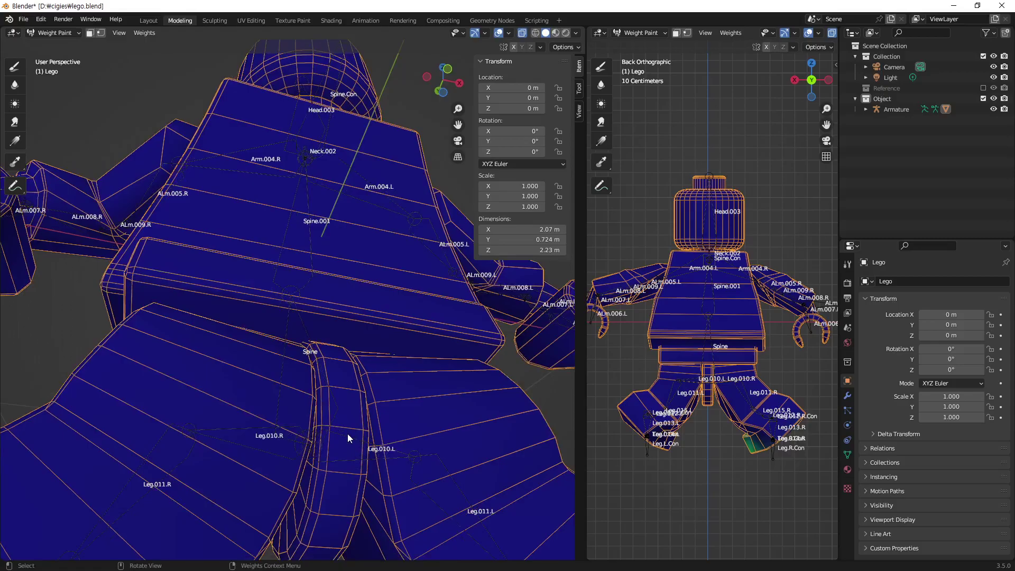
pyautogui.moveTo(290, 334)
pyautogui.mouseDown(button='middle')
pyautogui.moveTo(406, 377)
pyautogui.moveTo(485, 358)
pyautogui.moveTo(519, 378)
pyautogui.moveTo(505, 402)
pyautogui.moveTo(387, 397)
pyautogui.moveTo(470, 385)
pyautogui.moveTo(482, 374)
pyautogui.mouseUp(button='middle')
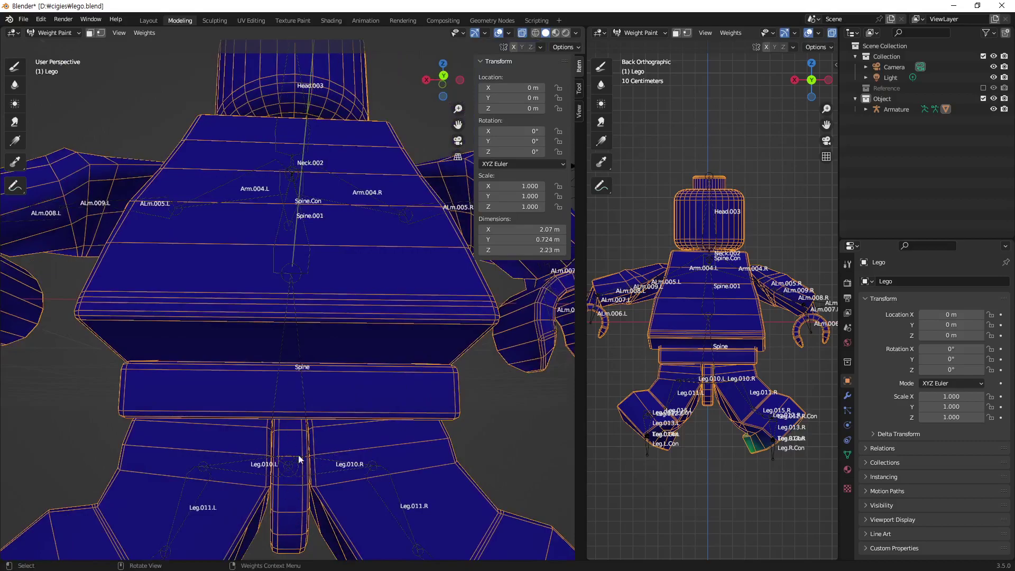
pyautogui.moveTo(313, 254)
pyautogui.mouseDown(button='middle')
pyautogui.moveTo(334, 287)
pyautogui.moveTo(415, 275)
pyautogui.moveTo(339, 346)
pyautogui.moveTo(325, 265)
pyautogui.moveTo(285, 268)
pyautogui.mouseUp(button='middle')
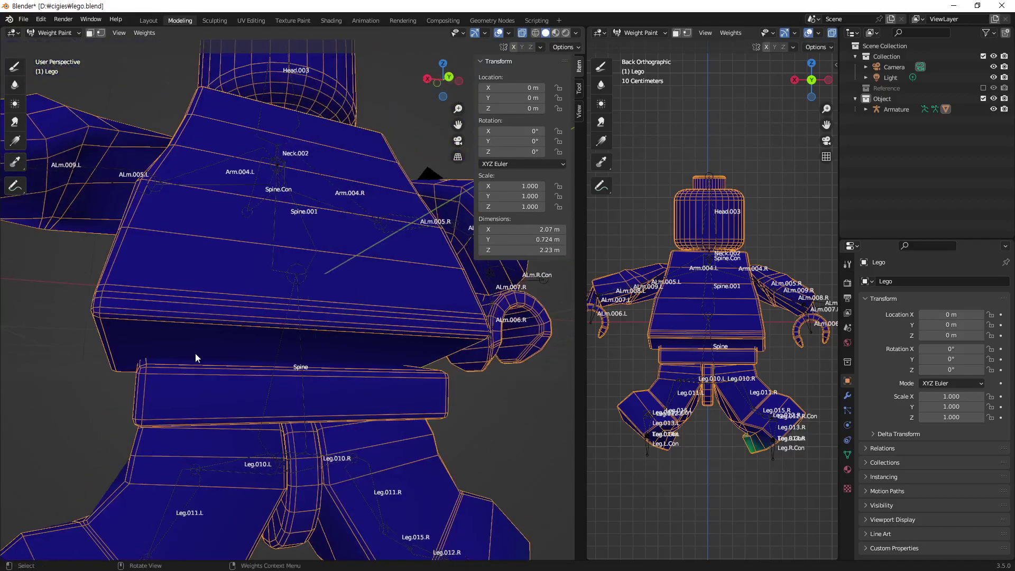
pyautogui.moveTo(144, 342)
pyautogui.mouseDown(button='middle')
pyautogui.moveTo(359, 347)
pyautogui.moveTo(314, 344)
pyautogui.moveTo(354, 360)
pyautogui.moveTo(342, 360)
pyautogui.mouseUp(button='middle')
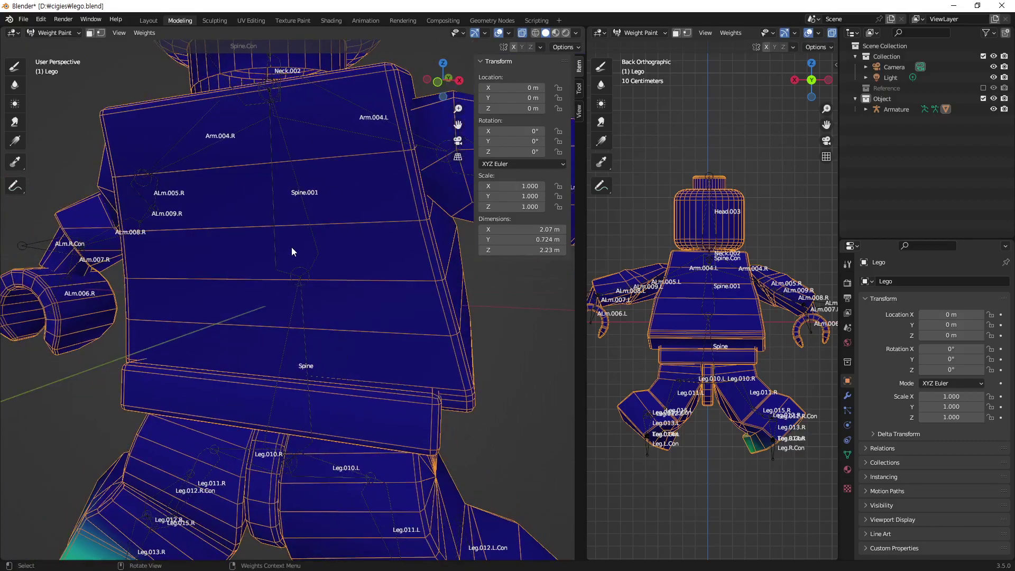
pyautogui.scroll(-2, 291, 247)
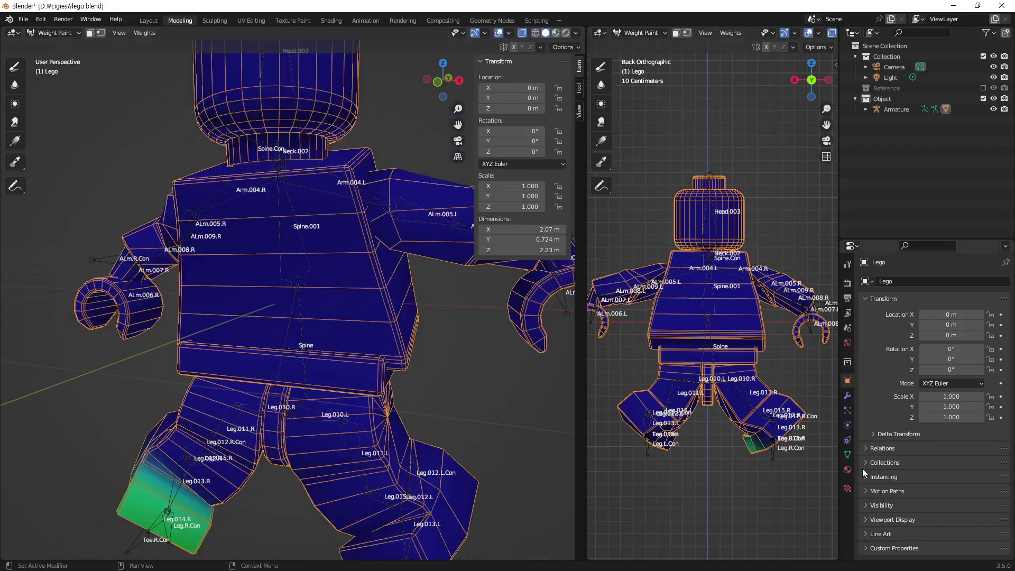
# - Show the Lego mesh's vertex groups in Object Data Properties and expand their filter options
pyautogui.click(850, 453)
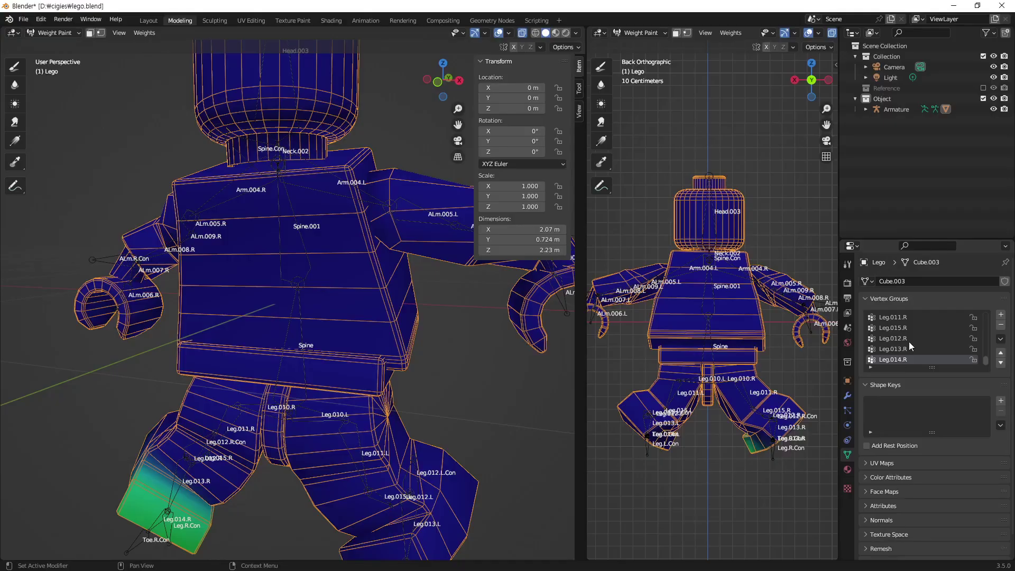
pyautogui.click(870, 367)
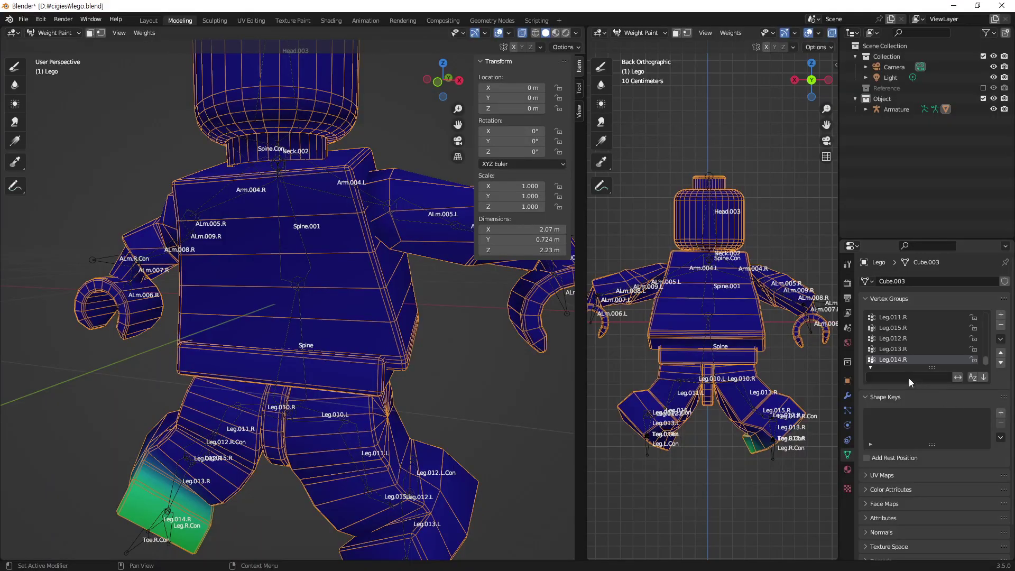
# - Filter vertex groups by 'spin', select Spine, and orbit to inspect its torso weights
pyautogui.click(909, 379)
pyautogui.write('spin')
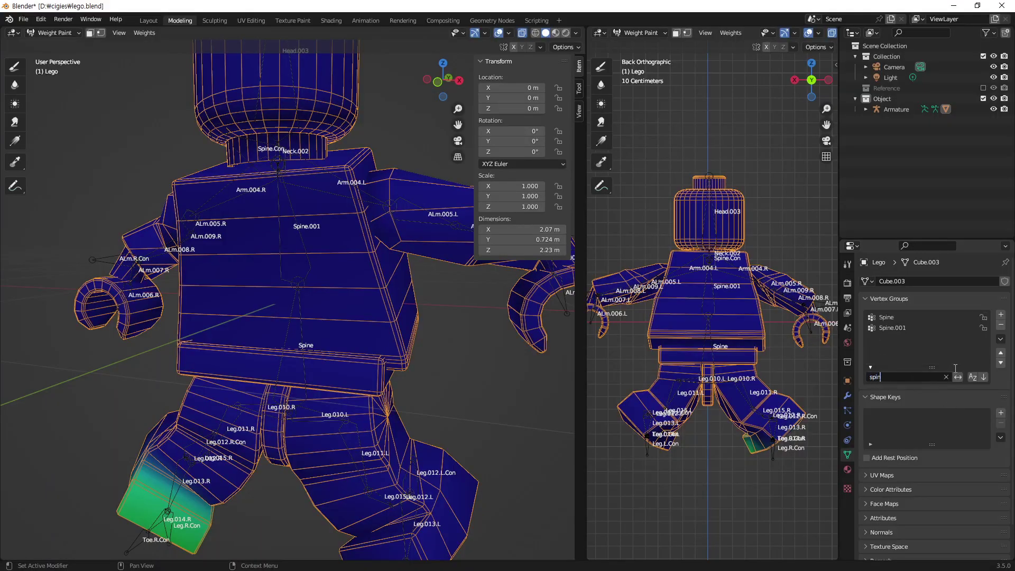
pyautogui.click(884, 317)
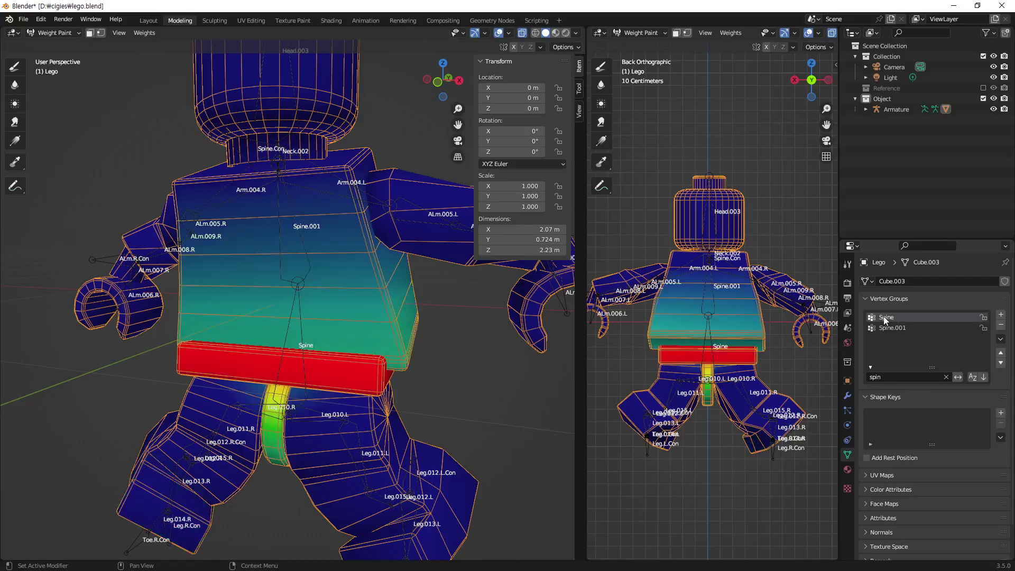
pyautogui.moveTo(329, 379)
pyautogui.mouseDown(button='middle')
pyautogui.moveTo(351, 290)
pyautogui.moveTo(266, 296)
pyautogui.moveTo(322, 275)
pyautogui.moveTo(257, 249)
pyautogui.moveTo(50, 283)
pyautogui.moveTo(183, 294)
pyautogui.moveTo(299, 284)
pyautogui.moveTo(382, 250)
pyautogui.moveTo(378, 310)
pyautogui.mouseUp(button='middle')
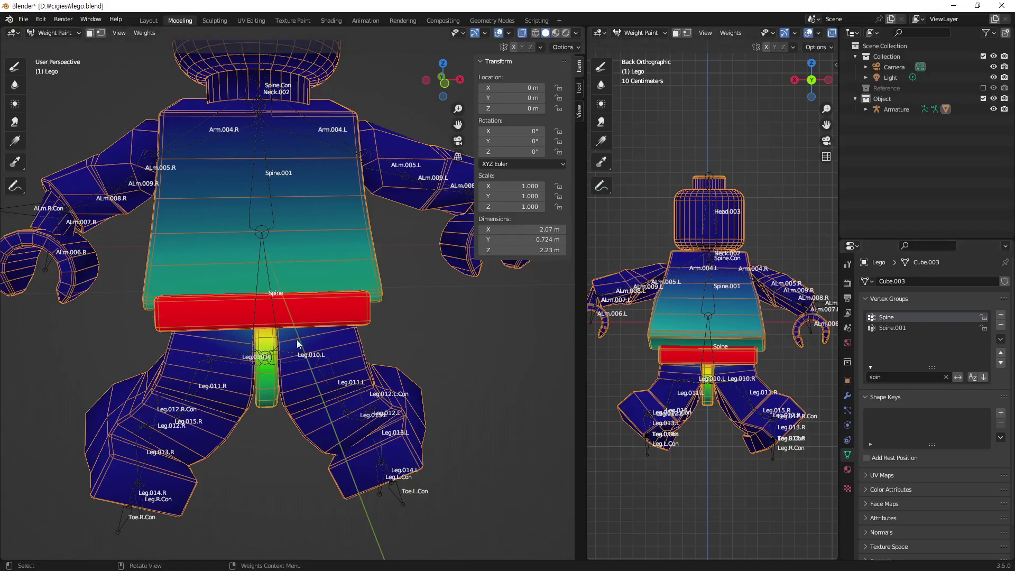
pyautogui.moveTo(298, 344)
pyautogui.mouseDown(button='middle')
pyautogui.moveTo(279, 302)
pyautogui.moveTo(233, 256)
pyautogui.mouseUp(button='middle')
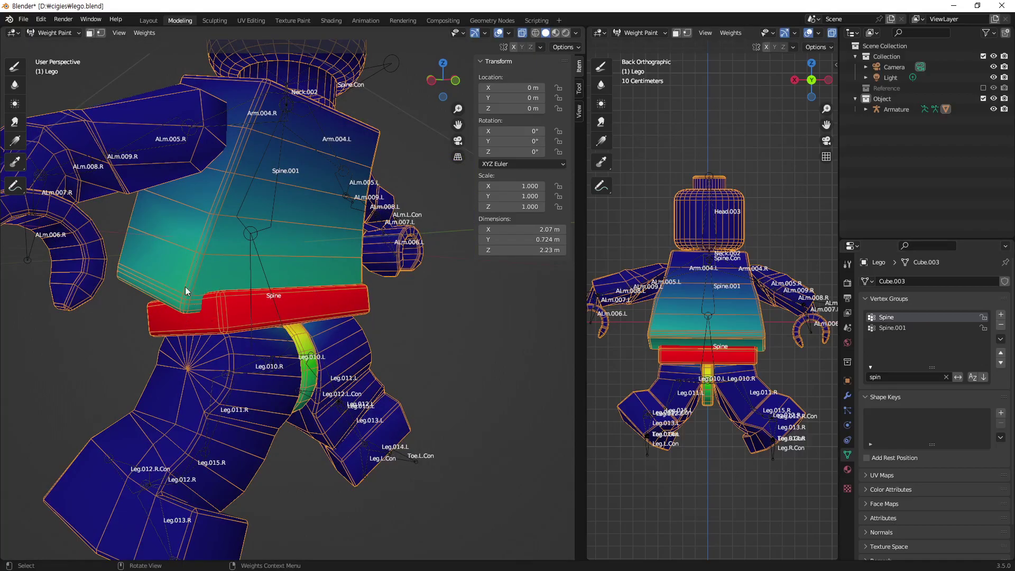
pyautogui.moveTo(330, 348); pyautogui.dragTo(200, 311, button='middle')
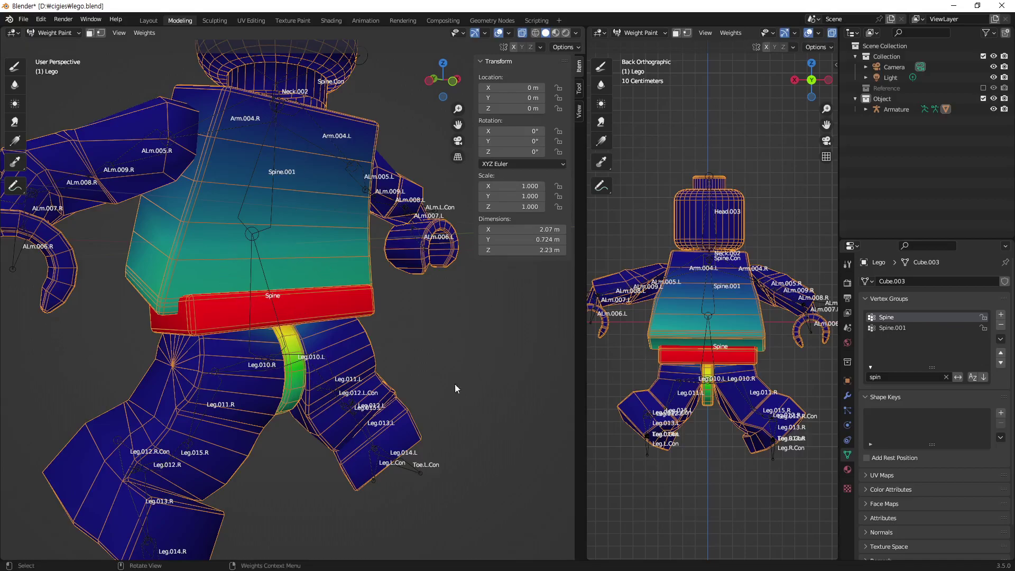
# - View Spine.001's torso weights from several angles, then make Spine active again
pyautogui.click(897, 328)
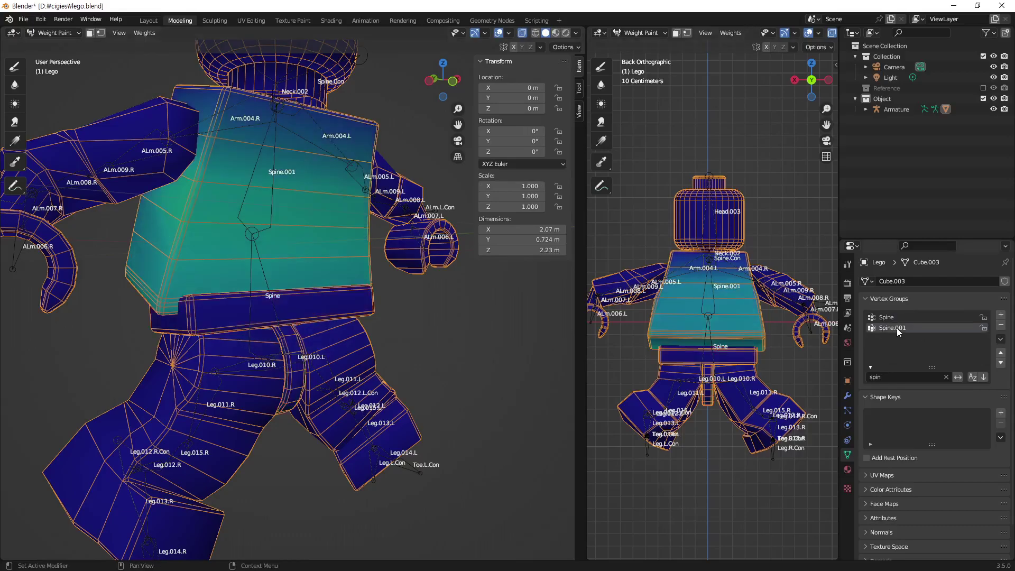
pyautogui.moveTo(338, 258)
pyautogui.mouseDown(button='middle')
pyautogui.moveTo(283, 267)
pyautogui.moveTo(492, 249)
pyautogui.mouseUp(button='middle')
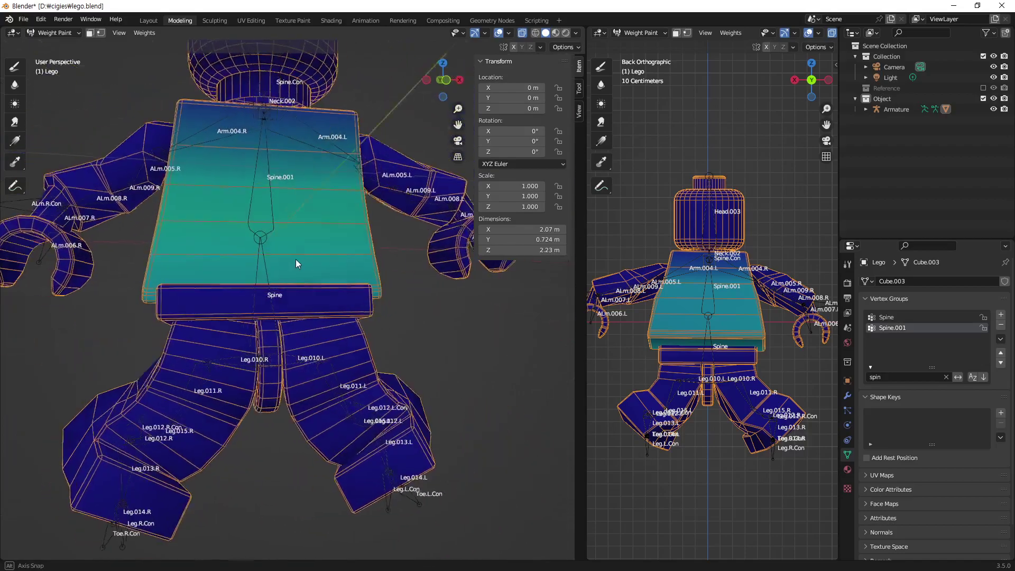
pyautogui.moveTo(492, 249); pyautogui.dragTo(278, 270, button='middle')
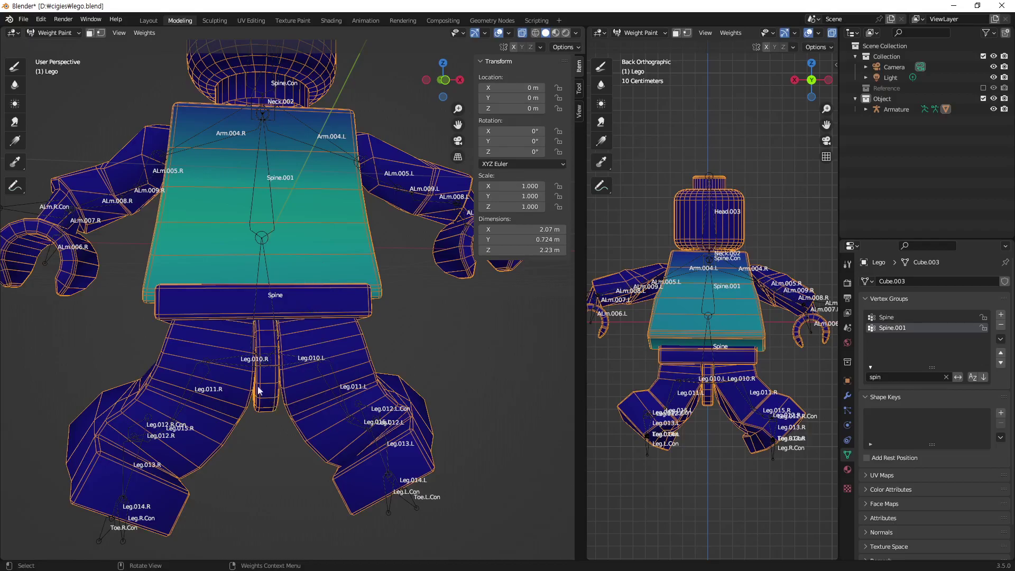
pyautogui.moveTo(249, 288); pyautogui.dragTo(417, 294, button='middle')
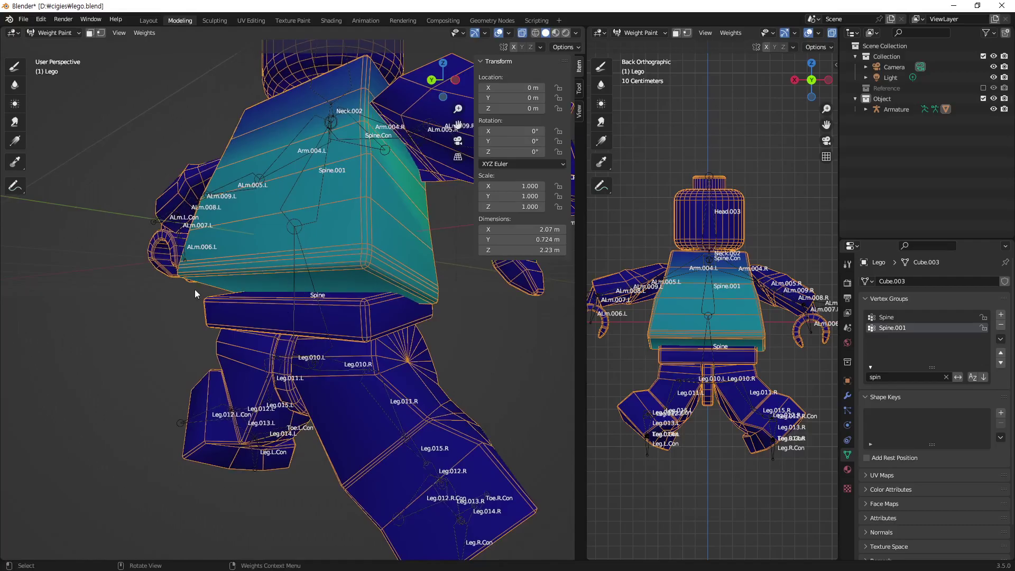
pyautogui.moveTo(195, 290)
pyautogui.mouseDown(button='middle')
pyautogui.moveTo(124, 300)
pyautogui.moveTo(224, 303)
pyautogui.moveTo(316, 278)
pyautogui.moveTo(324, 312)
pyautogui.mouseUp(button='middle')
pyautogui.click(888, 317)
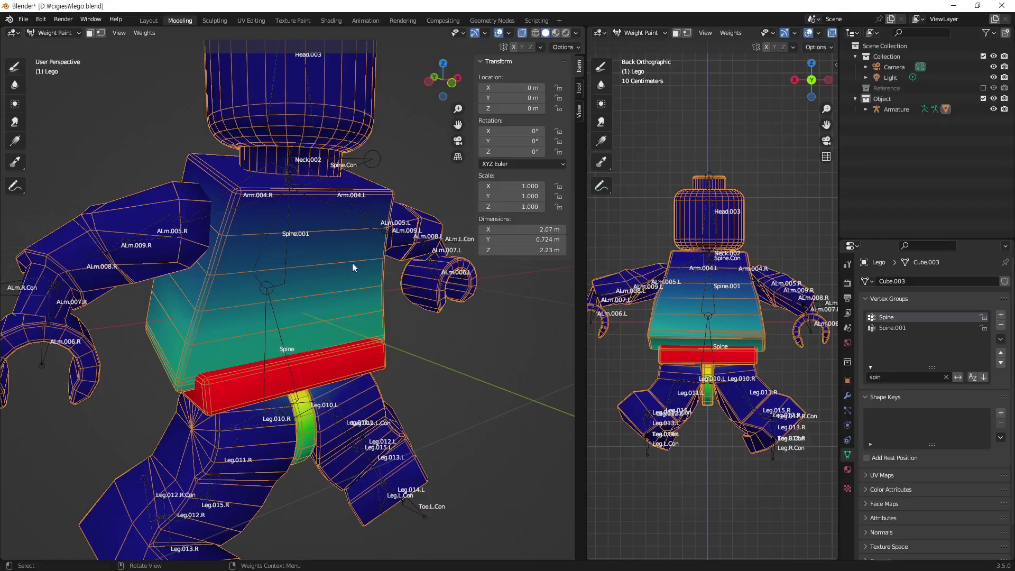
# - Choose the Draw brush, show its settings in the sidebar Tool tab, and zoom to the belt
pyautogui.click(21, 65)
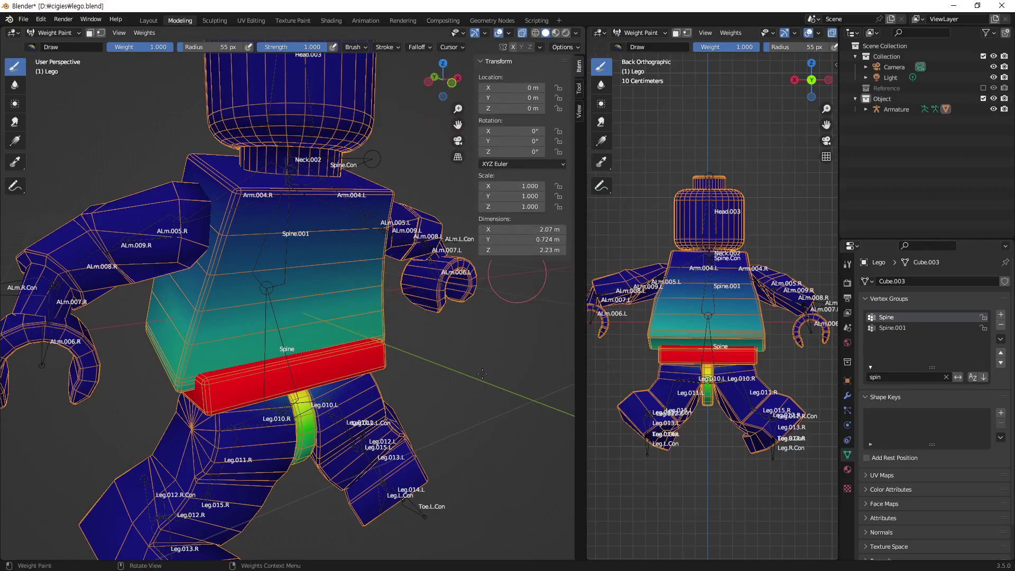
pyautogui.press('n')
pyautogui.press('n')
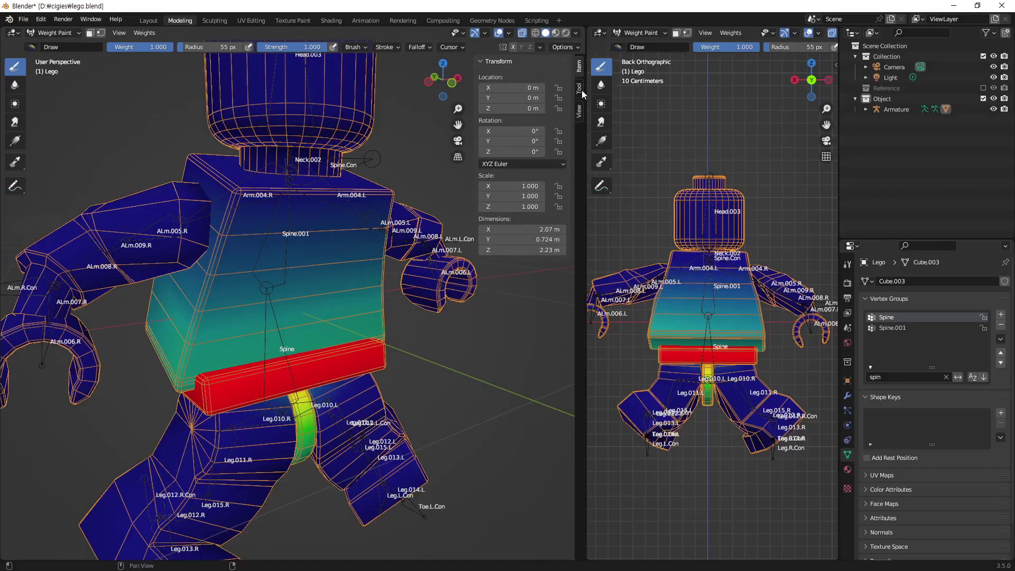
pyautogui.click(581, 90)
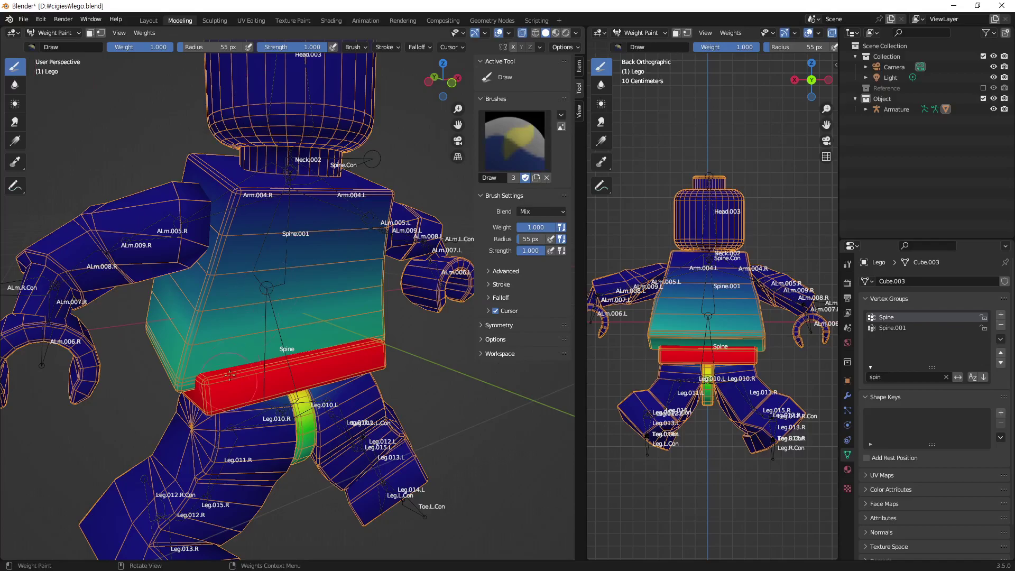
pyautogui.moveTo(264, 291)
pyautogui.mouseDown(button='middle')
pyautogui.moveTo(212, 318)
pyautogui.moveTo(439, 222)
pyautogui.mouseUp(button='middle')
pyautogui.scroll(5, 199, 343)
pyautogui.scroll(-2, 199, 343)
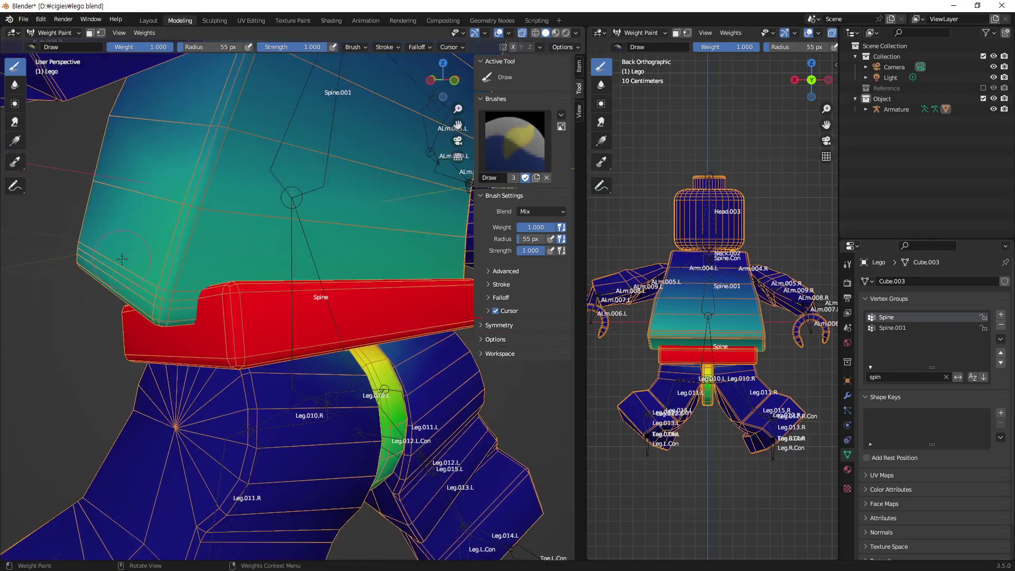
pyautogui.moveTo(115, 227); pyautogui.dragTo(170, 205, button='middle')
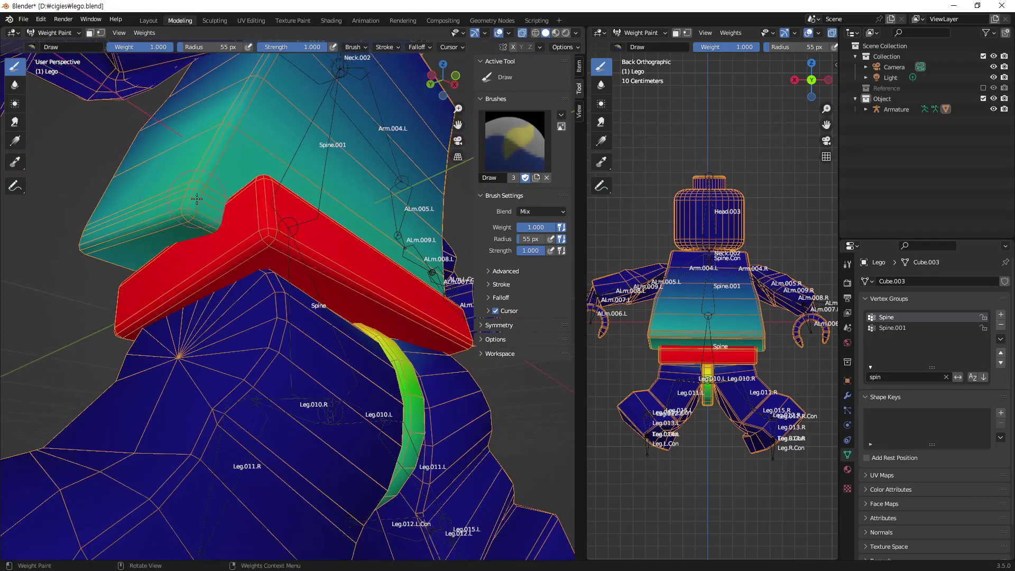
# - Paint Spine weight above the belt, blending red to green across the lower torso
pyautogui.moveTo(197, 199)
pyautogui.mouseDown()
pyautogui.moveTo(132, 223)
pyautogui.moveTo(206, 176)
pyautogui.mouseUp()
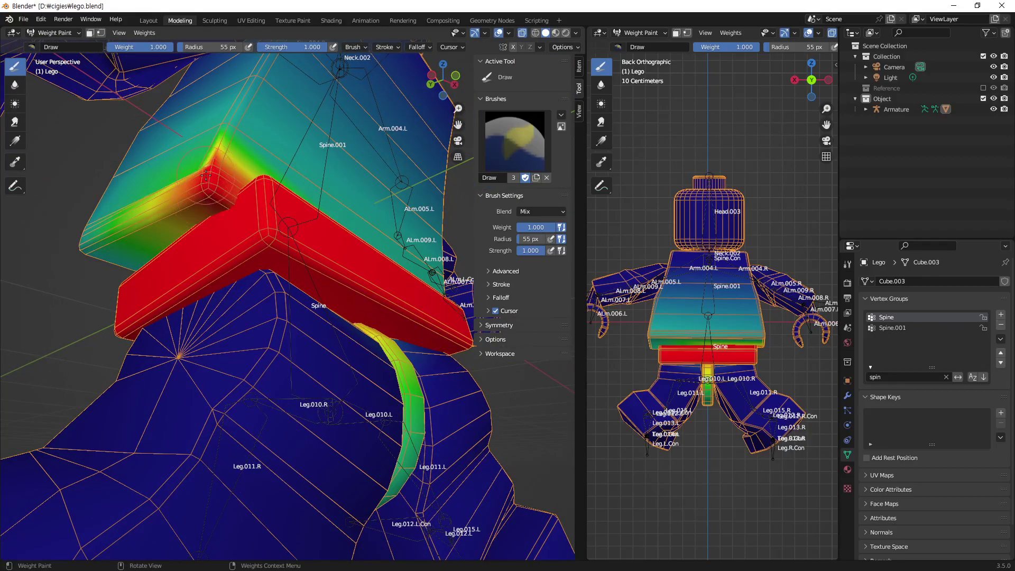
pyautogui.moveTo(206, 176); pyautogui.dragTo(185, 279, button='middle')
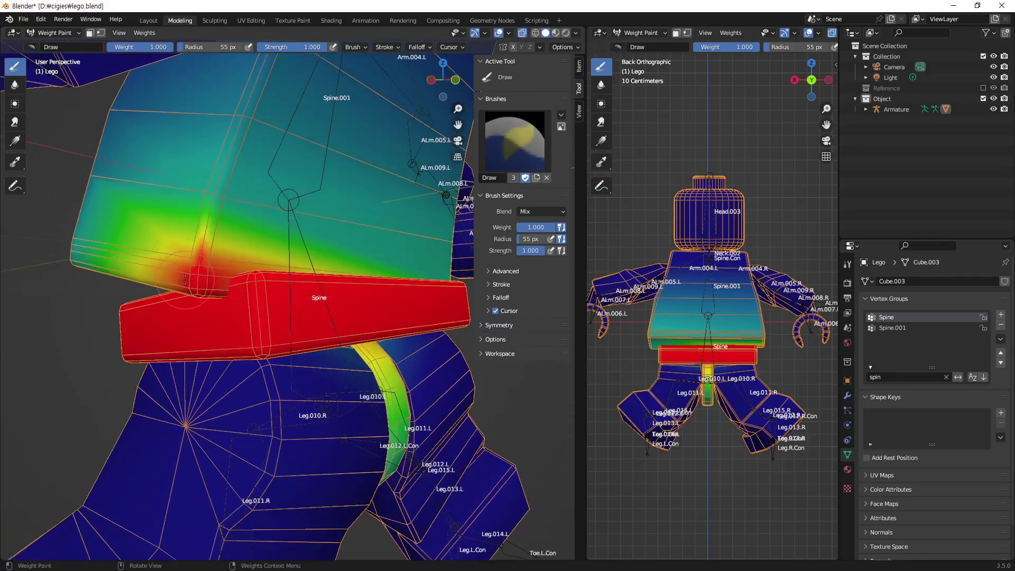
pyautogui.moveTo(185, 280); pyautogui.dragTo(200, 259)
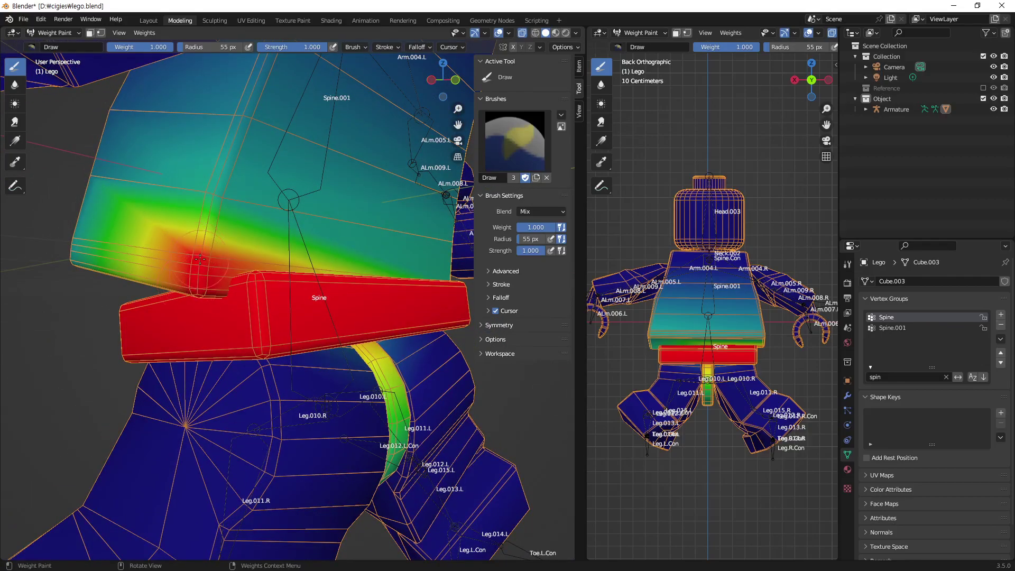
pyautogui.moveTo(200, 259)
pyautogui.mouseDown(button='middle')
pyautogui.moveTo(370, 309)
pyautogui.moveTo(113, 215)
pyautogui.moveTo(307, 311)
pyautogui.mouseUp(button='middle')
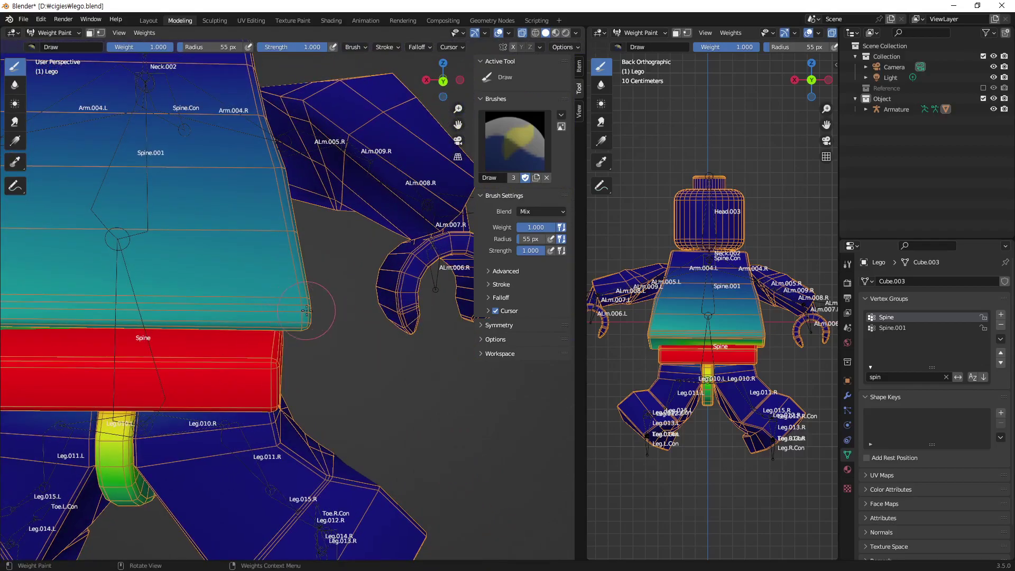
pyautogui.moveTo(307, 310); pyautogui.dragTo(299, 347)
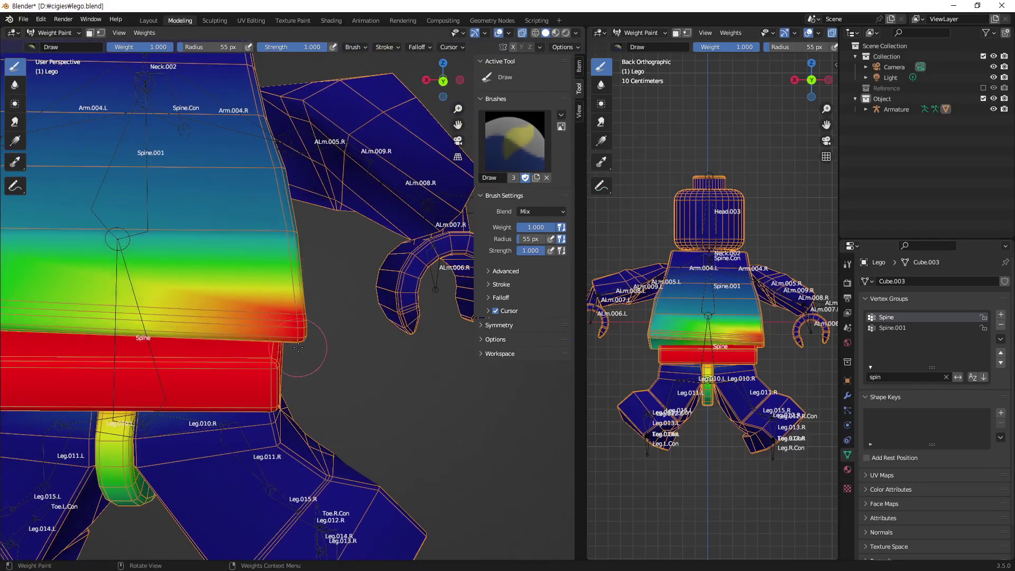
pyautogui.moveTo(299, 348); pyautogui.dragTo(310, 317, button='middle')
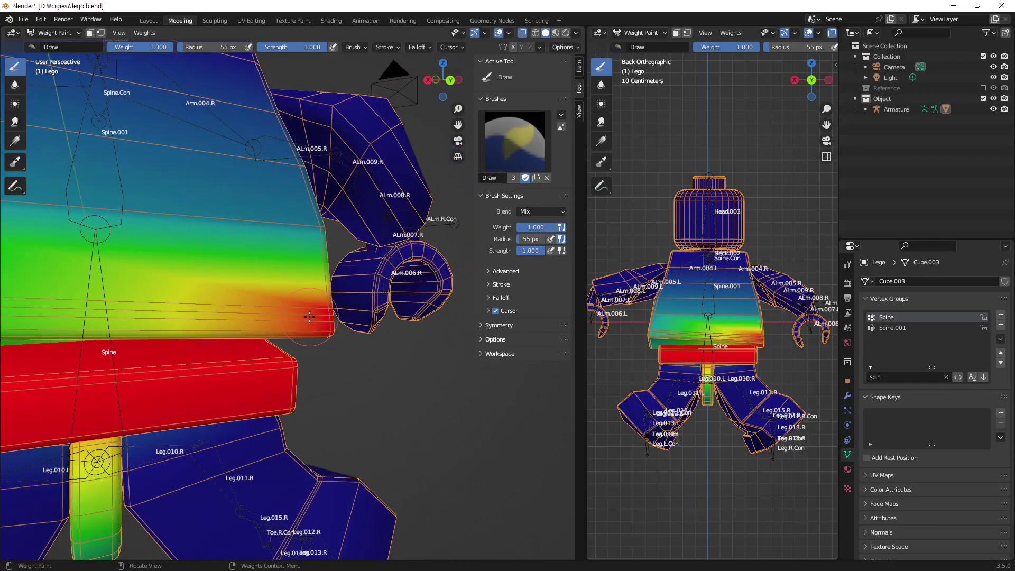
# - Paint along the torso side near the hand, undoing strokes that hit the arm or hand
pyautogui.moveTo(339, 330)
pyautogui.mouseDown()
pyautogui.moveTo(357, 348)
pyautogui.moveTo(358, 323)
pyautogui.moveTo(370, 341)
pyautogui.mouseUp()
pyautogui.hotkey('ctrl', 'z')
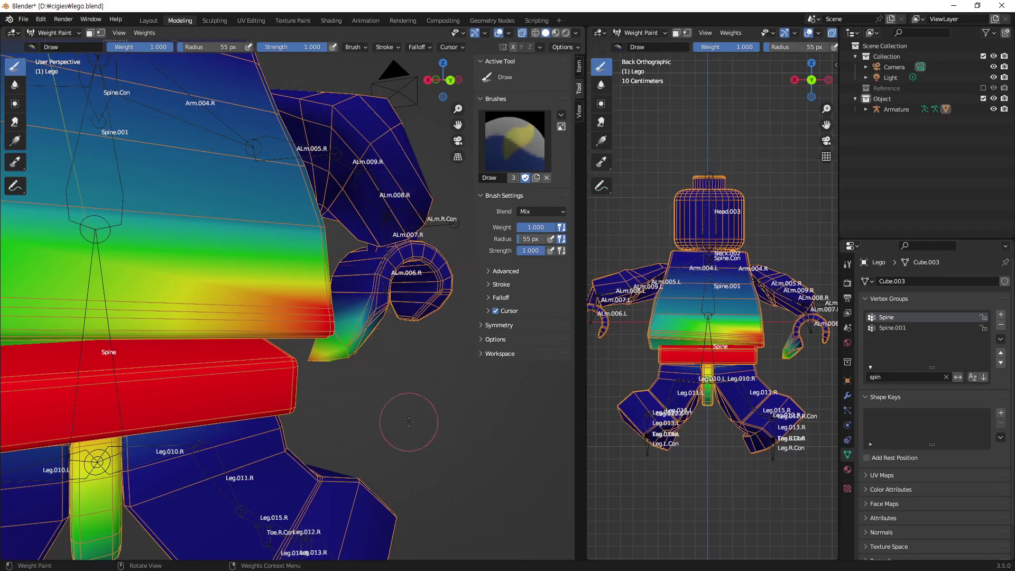
pyautogui.hotkey('ctrl', 'z')
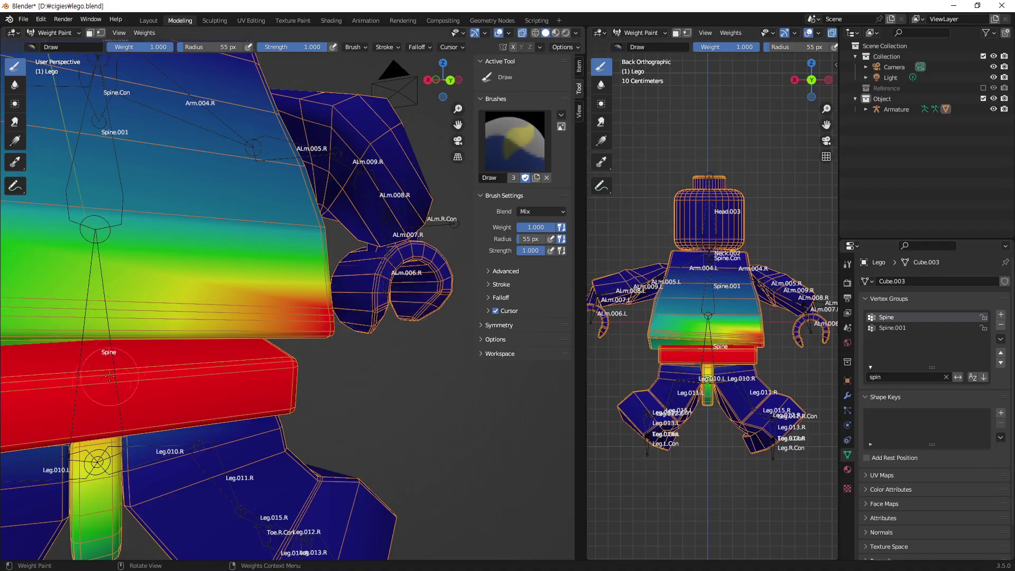
pyautogui.moveTo(346, 338); pyautogui.dragTo(394, 336)
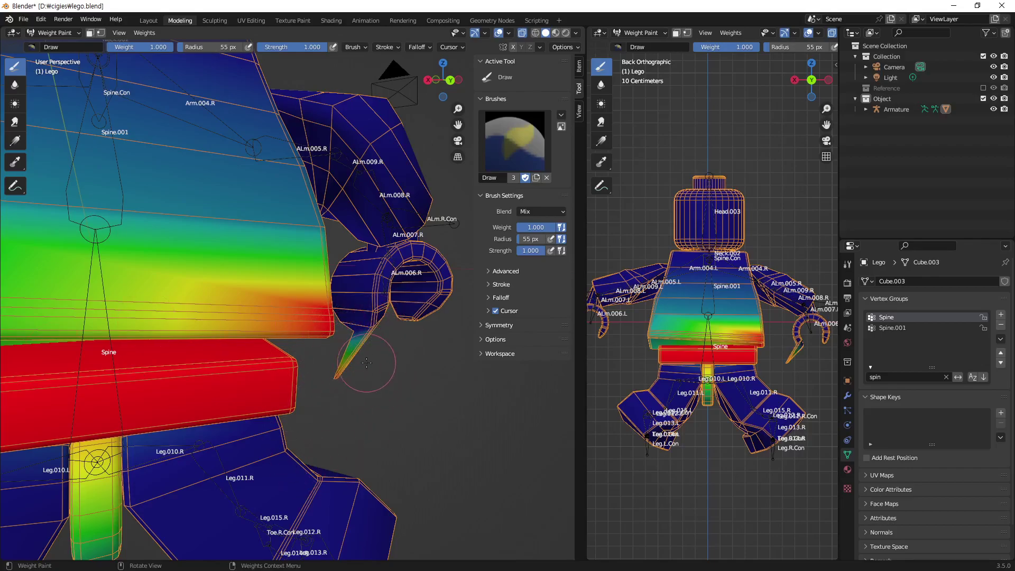
pyautogui.hotkey('ctrl', 'z')
pyautogui.moveTo(367, 363)
pyautogui.mouseDown(button='middle')
pyautogui.moveTo(88, 290)
pyautogui.moveTo(263, 318)
pyautogui.moveTo(322, 155)
pyautogui.mouseUp(button='middle')
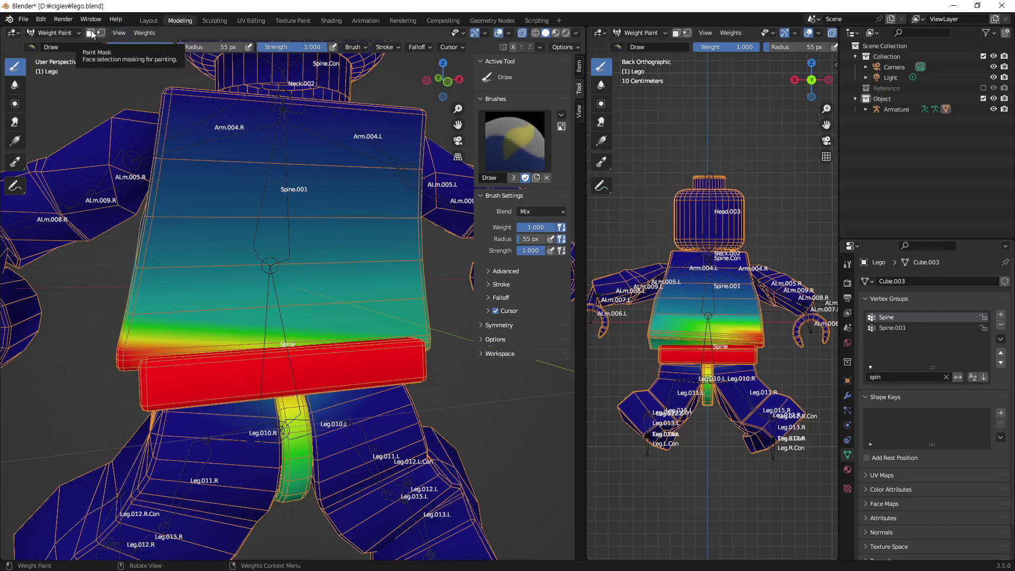
# - Turn on the face-selection paint mask and view the torso beside the right arm
pyautogui.click(91, 33)
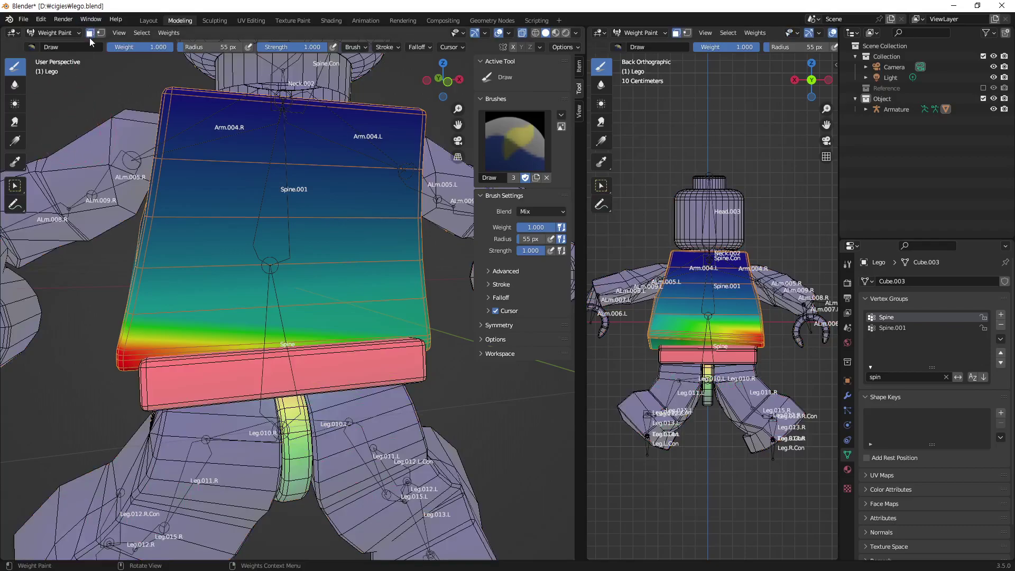
pyautogui.click(91, 32)
pyautogui.click(90, 33)
pyautogui.moveTo(109, 260); pyautogui.dragTo(159, 169, button='middle')
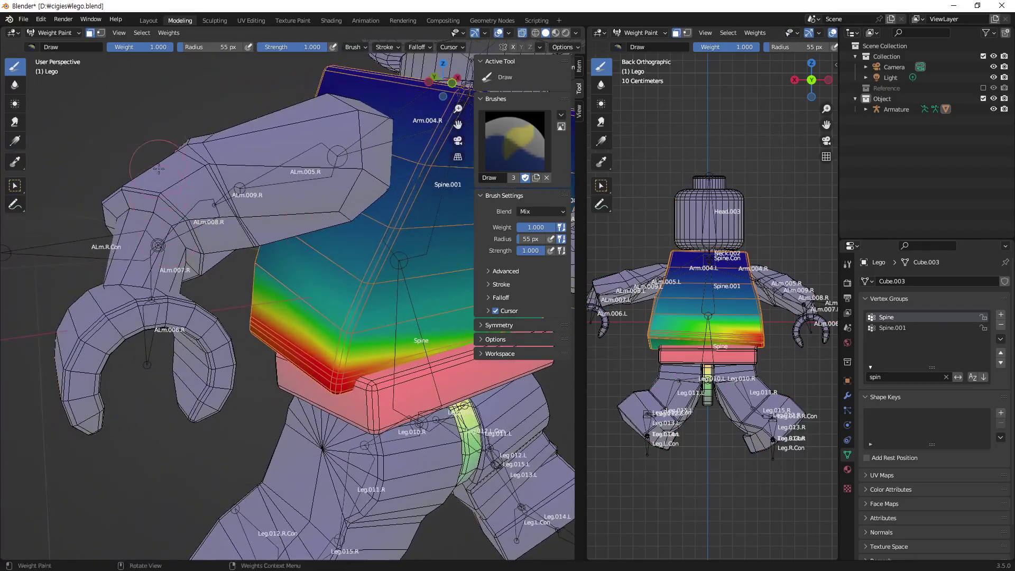
pyautogui.moveTo(341, 357)
pyautogui.mouseDown(button='middle')
pyautogui.moveTo(333, 325)
pyautogui.moveTo(296, 317)
pyautogui.mouseUp(button='middle')
# - Compare the Spine and Spine.001 weights, ending with Spine active
pyautogui.click(889, 326)
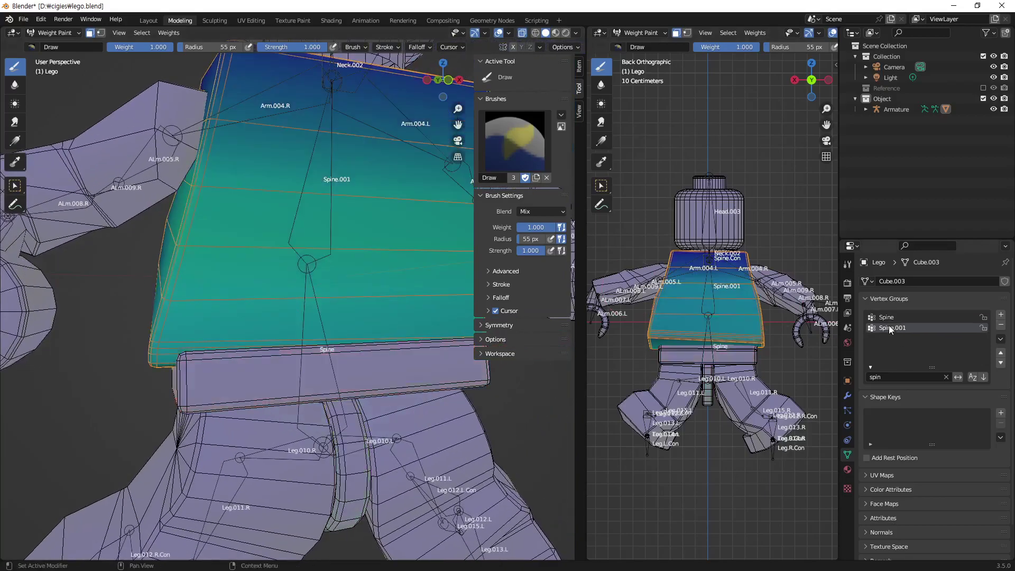
pyautogui.click(892, 326)
pyautogui.click(892, 329)
pyautogui.click(890, 328)
pyautogui.click(890, 319)
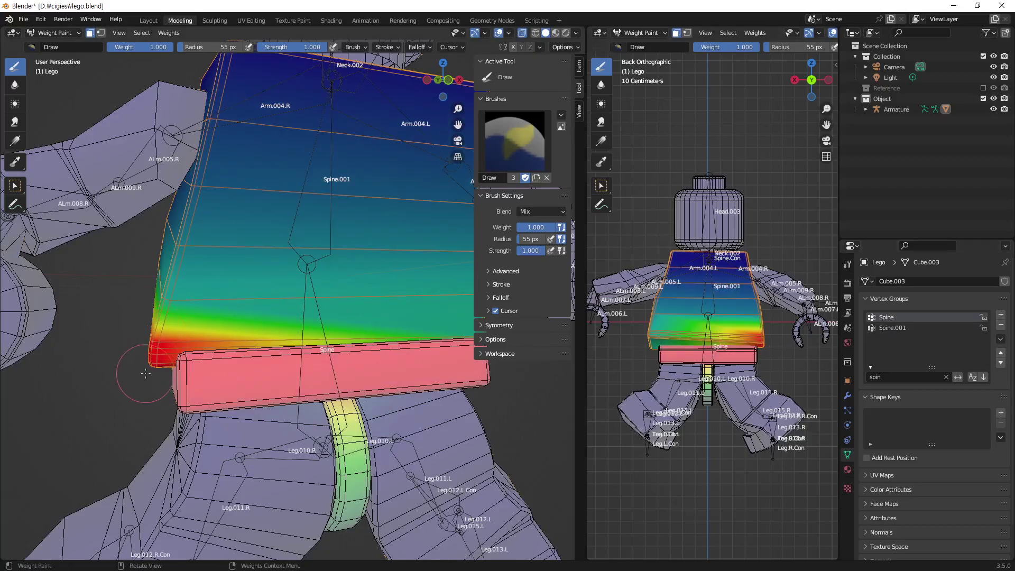
# - Undo a red stroke up the torso's left side and inspect the torso from several sides
pyautogui.moveTo(168, 339); pyautogui.dragTo(163, 309)
pyautogui.hotkey('ctrl', 'z')
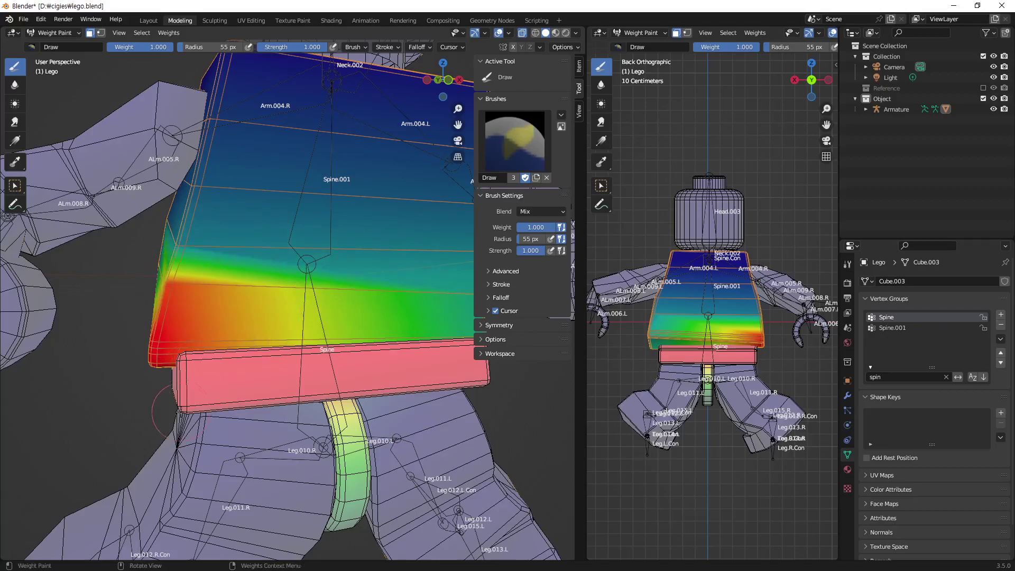
pyautogui.scroll(-3, 162, 332)
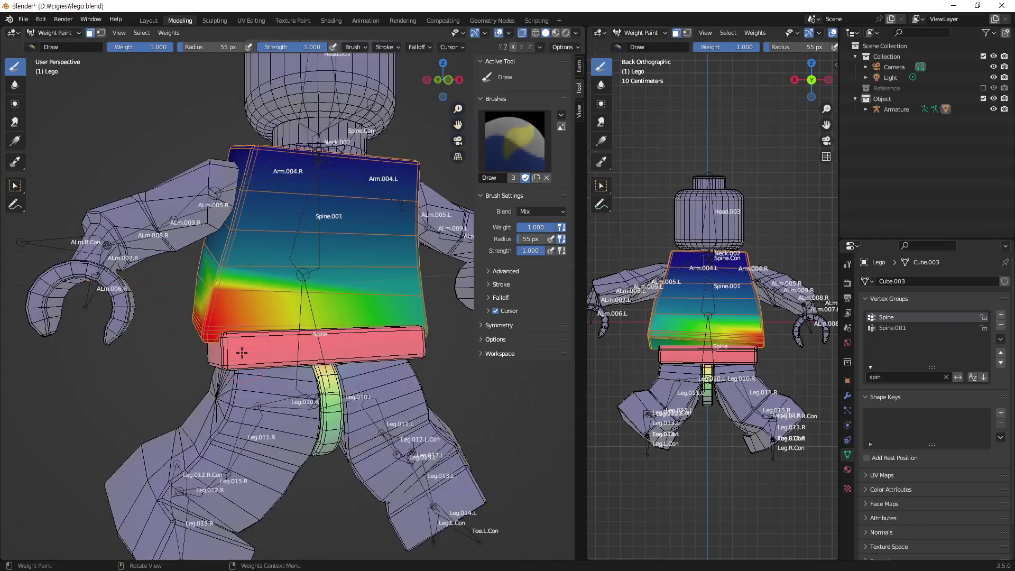
pyautogui.scroll(3, 162, 332)
pyautogui.moveTo(162, 332); pyautogui.dragTo(220, 301, button='middle')
pyautogui.moveTo(307, 300); pyautogui.dragTo(236, 349, button='middle')
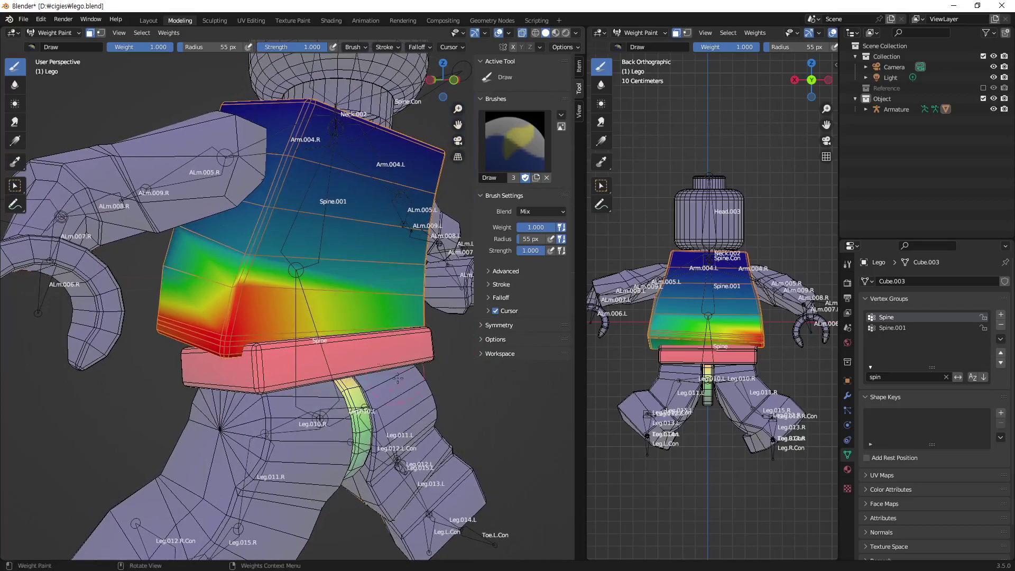
pyautogui.moveTo(343, 461)
pyautogui.mouseDown(button='middle')
pyautogui.moveTo(268, 259)
pyautogui.moveTo(92, 109)
pyautogui.mouseUp(button='middle')
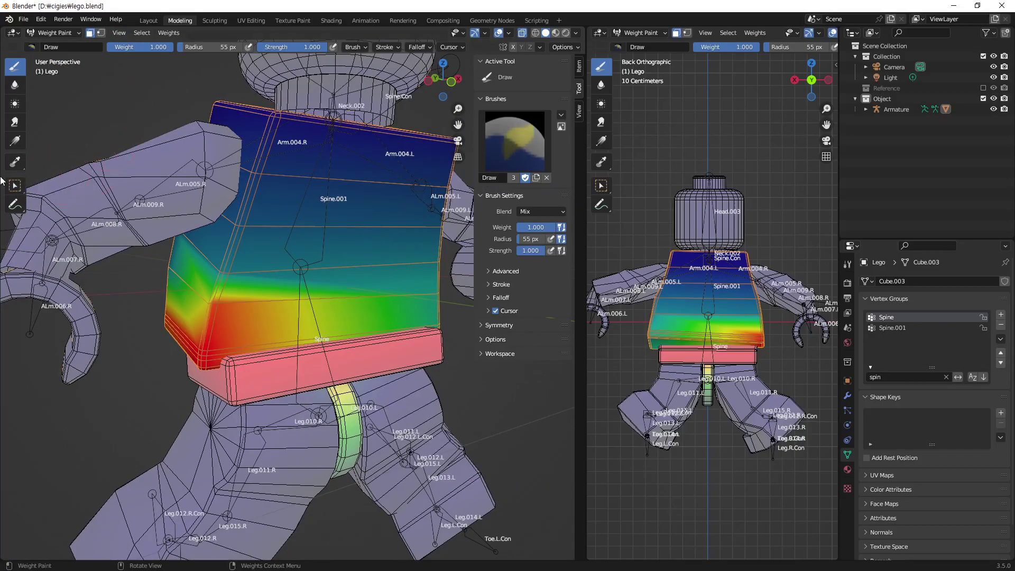
# - Switch to face selection and select the torso bands from the shoulder down to the lower band
pyautogui.click(15, 185)
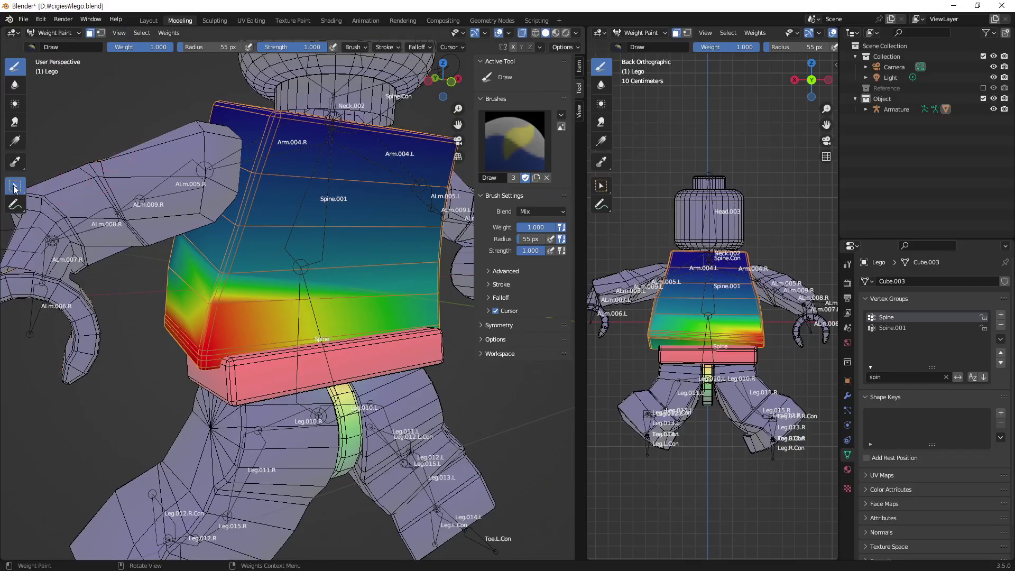
pyautogui.click(316, 147)
pyautogui.click(339, 206)
pyautogui.click(339, 234)
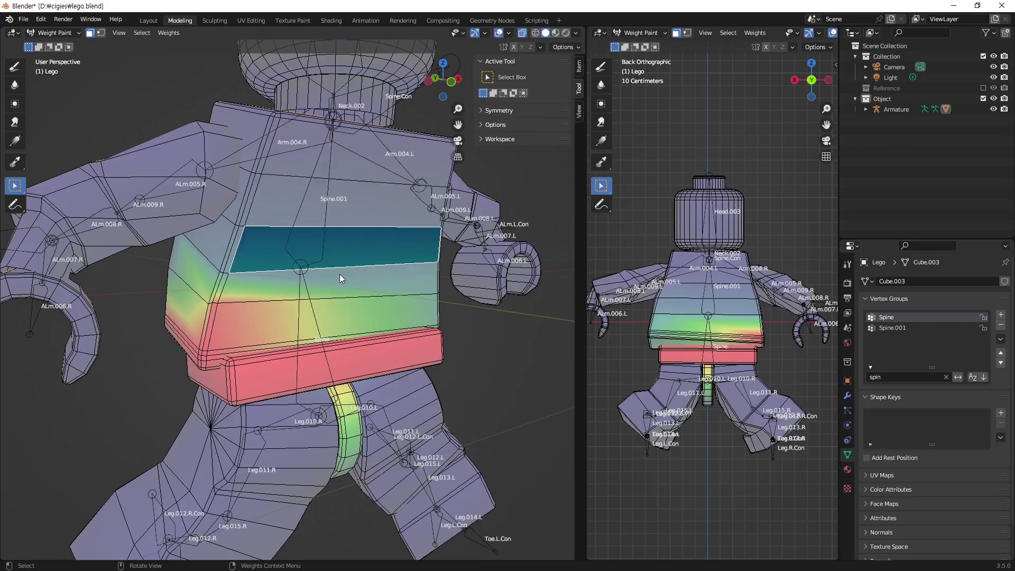
pyautogui.click(339, 274)
pyautogui.click(350, 318)
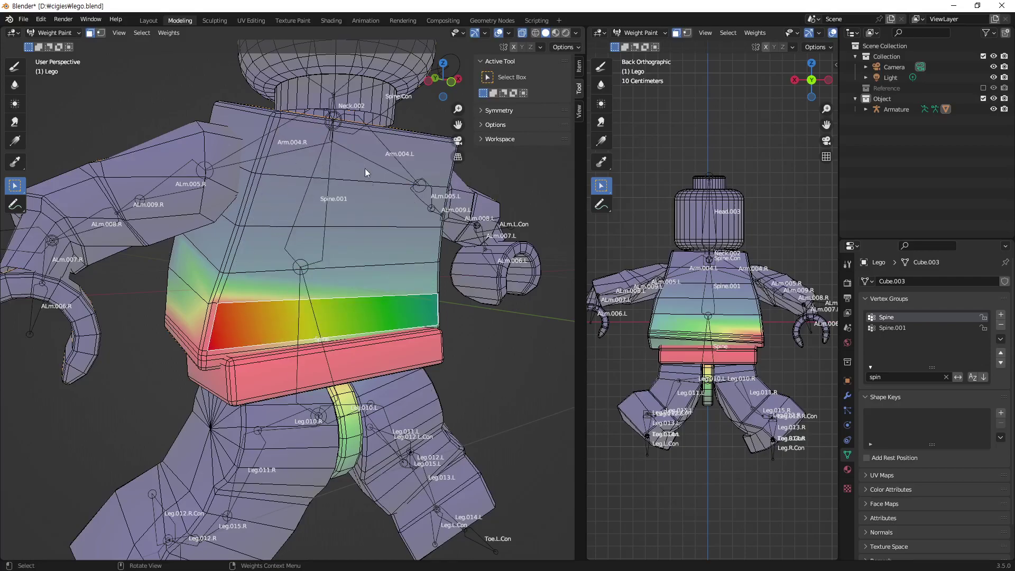
pyautogui.click(262, 243)
pyautogui.click(256, 284)
pyautogui.keyDown('shift'); pyautogui.click(256, 311); pyautogui.keyUp('shift')
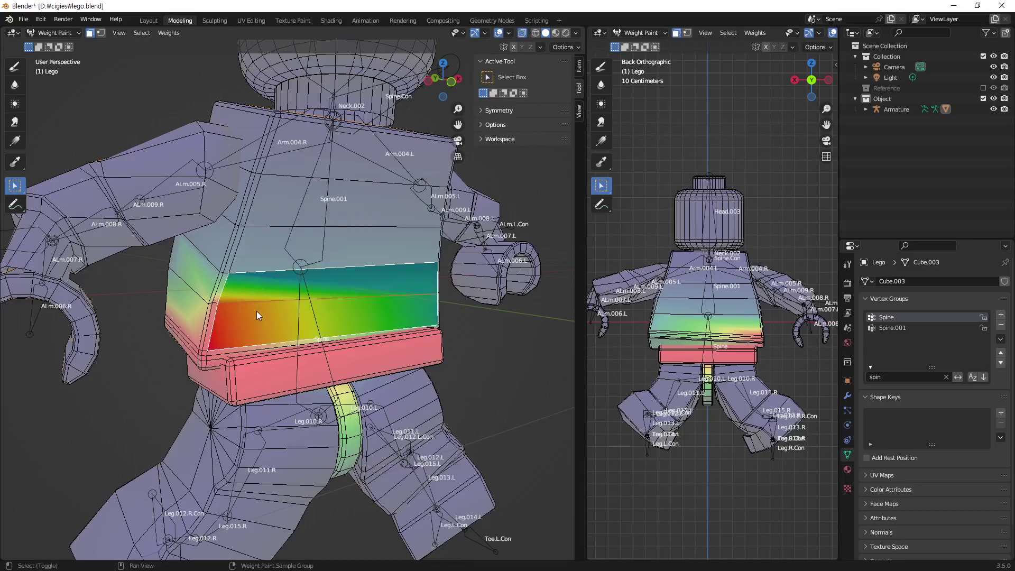
pyautogui.click(270, 243)
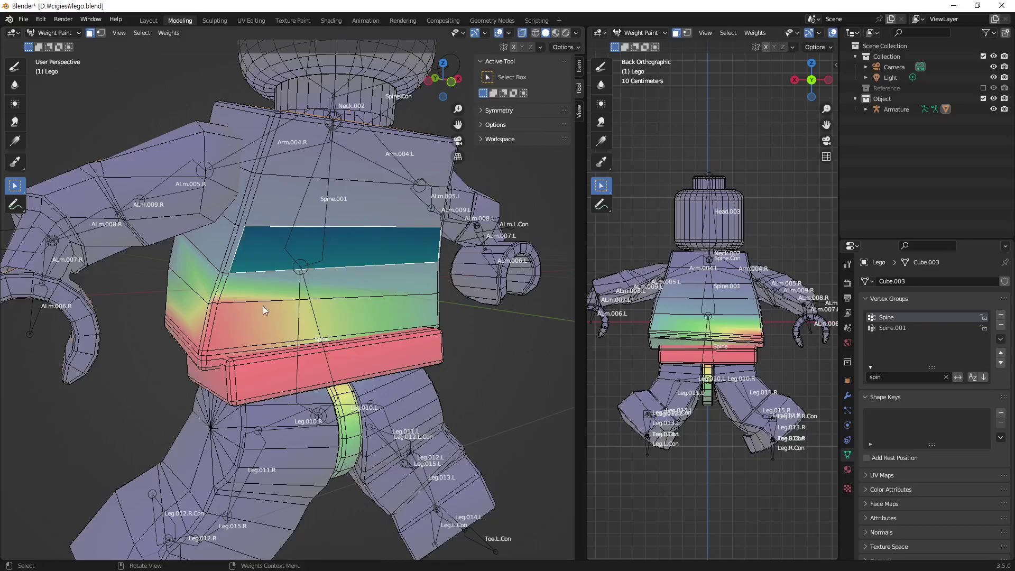
pyautogui.click(240, 279)
pyautogui.moveTo(321, 179)
pyautogui.mouseDown(button='middle')
pyautogui.moveTo(315, 257)
pyautogui.moveTo(221, 274)
pyautogui.mouseUp(button='middle')
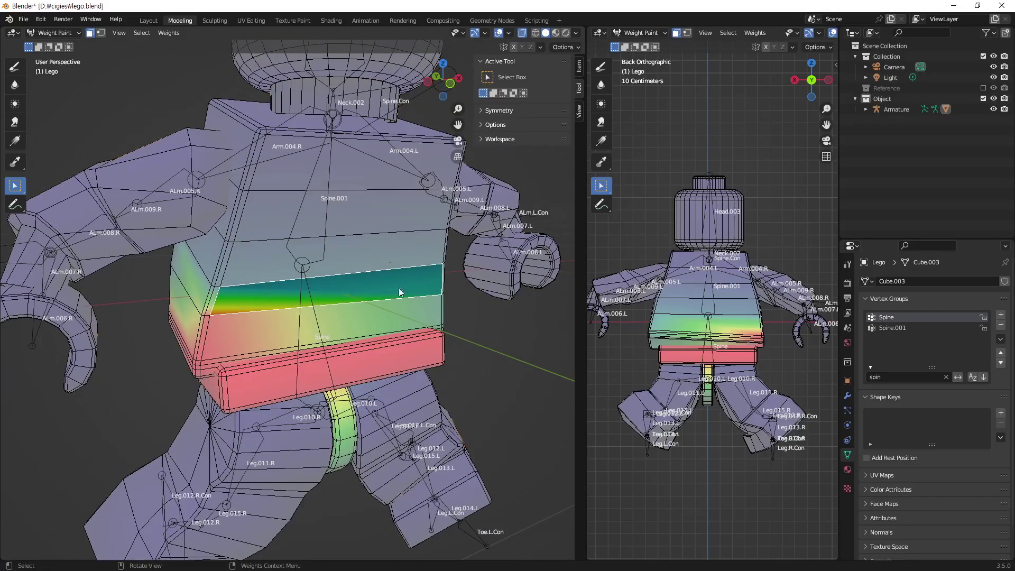
# - Select the linked front torso panel, then only the top band at the shoulders
pyautogui.press('l')
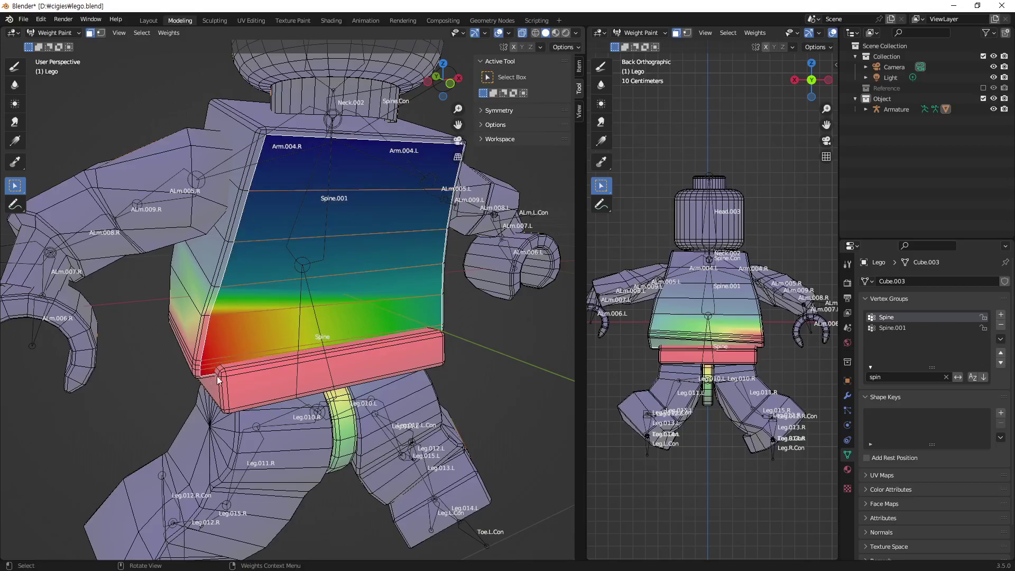
pyautogui.click(328, 183)
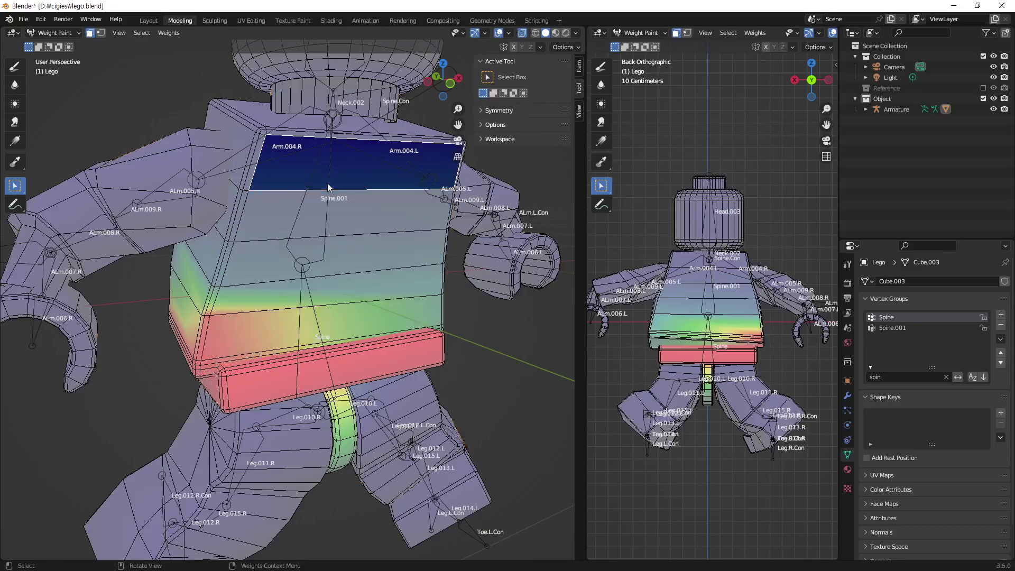
pyautogui.moveTo(279, 116); pyautogui.dragTo(383, 192, button='middle')
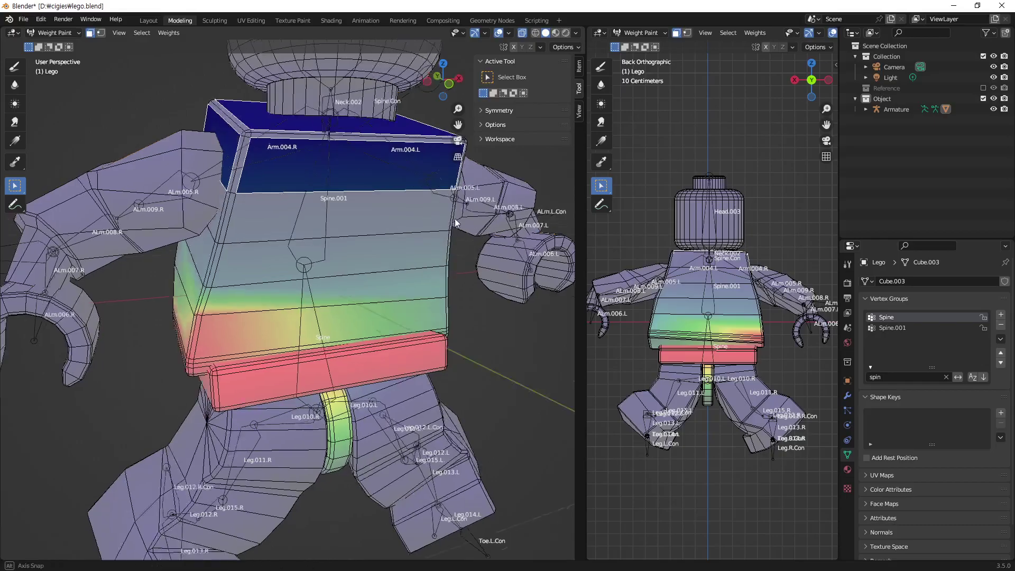
pyautogui.moveTo(402, 322)
pyautogui.mouseDown(button='middle')
pyautogui.moveTo(389, 280)
pyautogui.moveTo(254, 318)
pyautogui.moveTo(291, 248)
pyautogui.moveTo(291, 191)
pyautogui.moveTo(218, 204)
pyautogui.moveTo(4, 210)
pyautogui.mouseUp(button='middle')
pyautogui.click(247, 167)
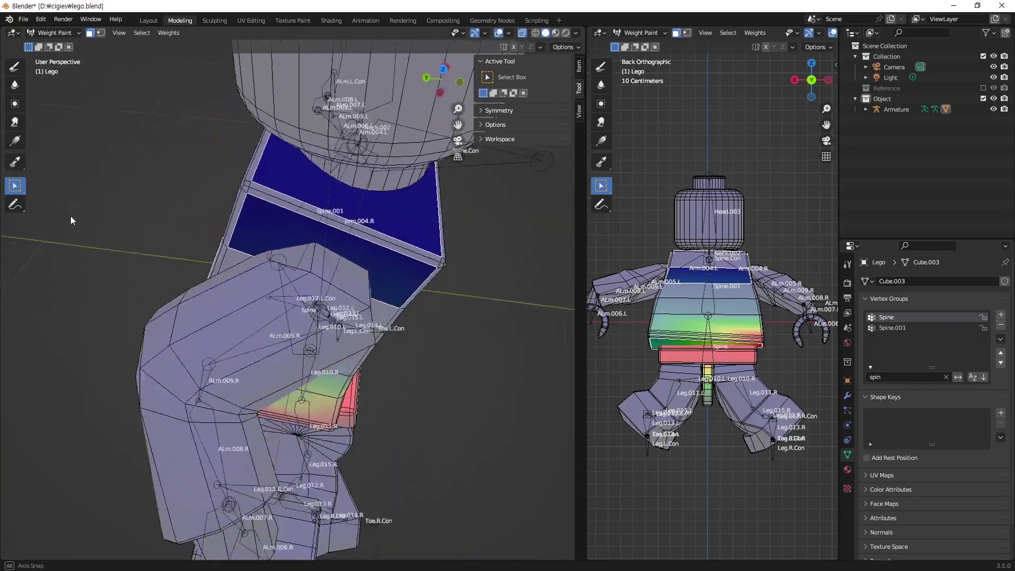
# - Turn the torso weights into a smooth blue-to-red gradient, check it, and reselect the Draw brush
pyautogui.moveTo(4, 210); pyautogui.dragTo(325, 316, button='middle')
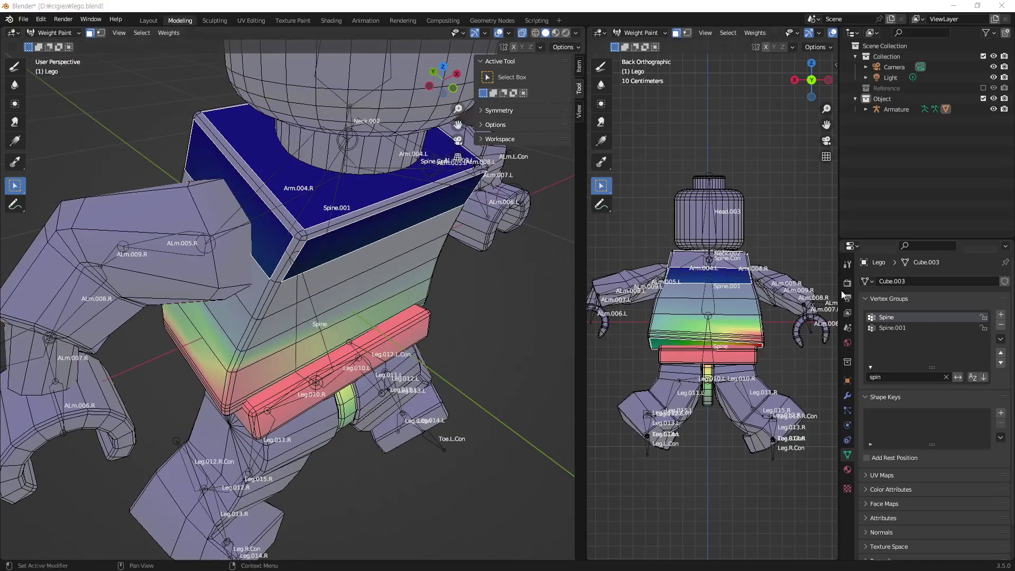
pyautogui.moveTo(370, 296); pyautogui.dragTo(442, 300, button='middle')
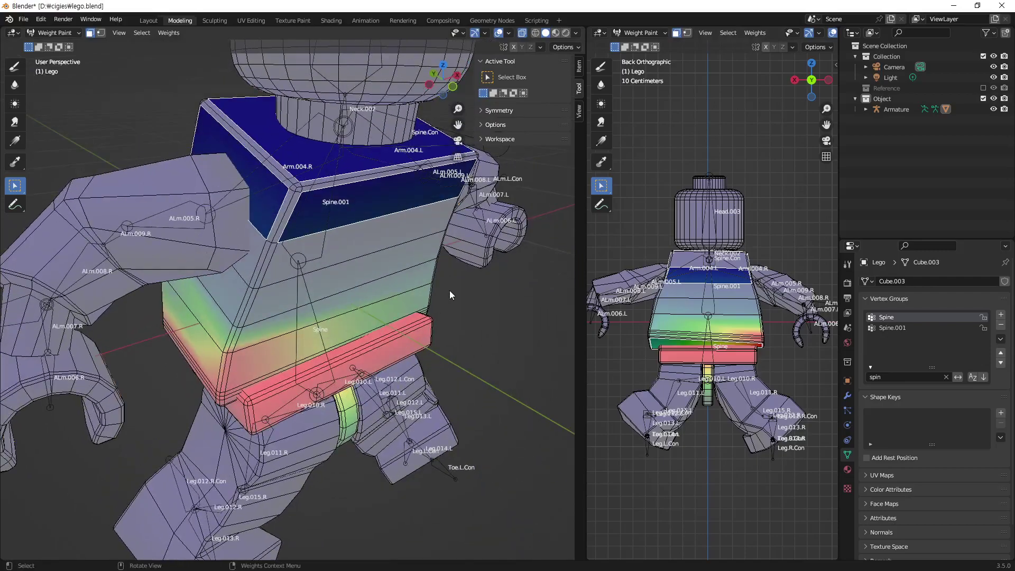
pyautogui.hotkey('ctrl', 'z')
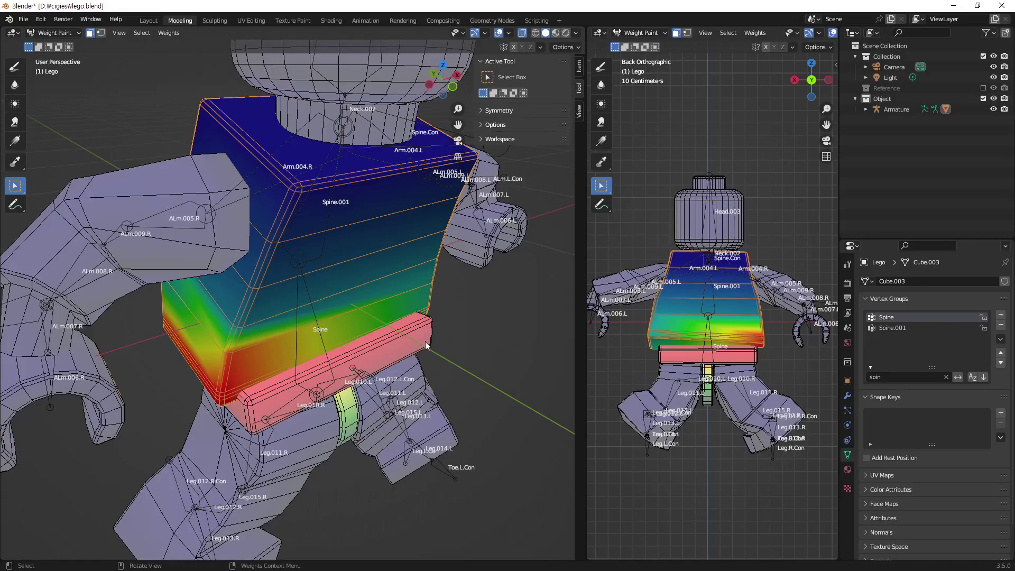
pyautogui.moveTo(425, 342)
pyautogui.mouseDown(button='middle')
pyautogui.moveTo(347, 291)
pyautogui.moveTo(323, 295)
pyautogui.moveTo(442, 303)
pyautogui.moveTo(370, 275)
pyautogui.moveTo(423, 305)
pyautogui.moveTo(398, 293)
pyautogui.mouseUp(button='middle')
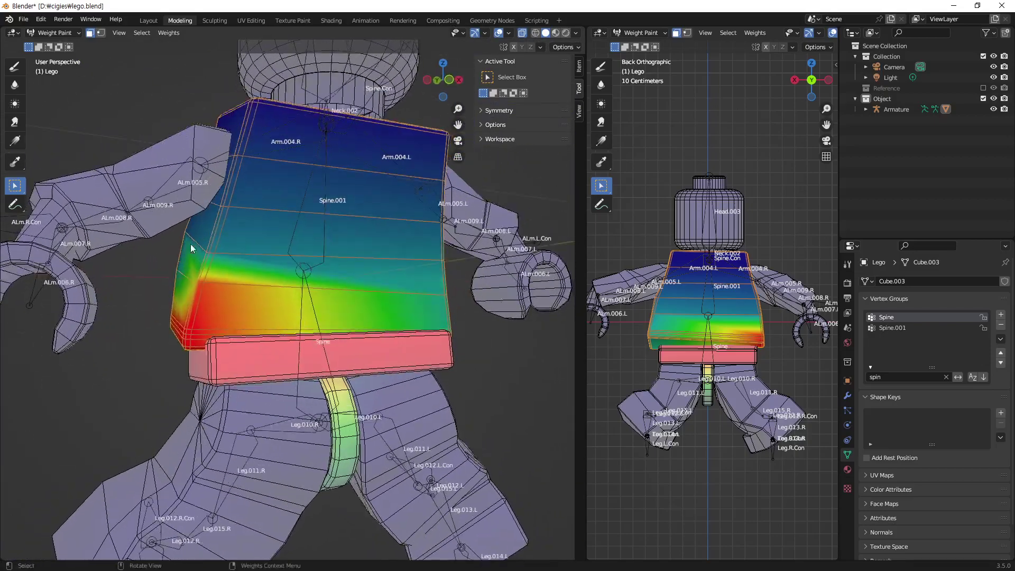
pyautogui.click(15, 68)
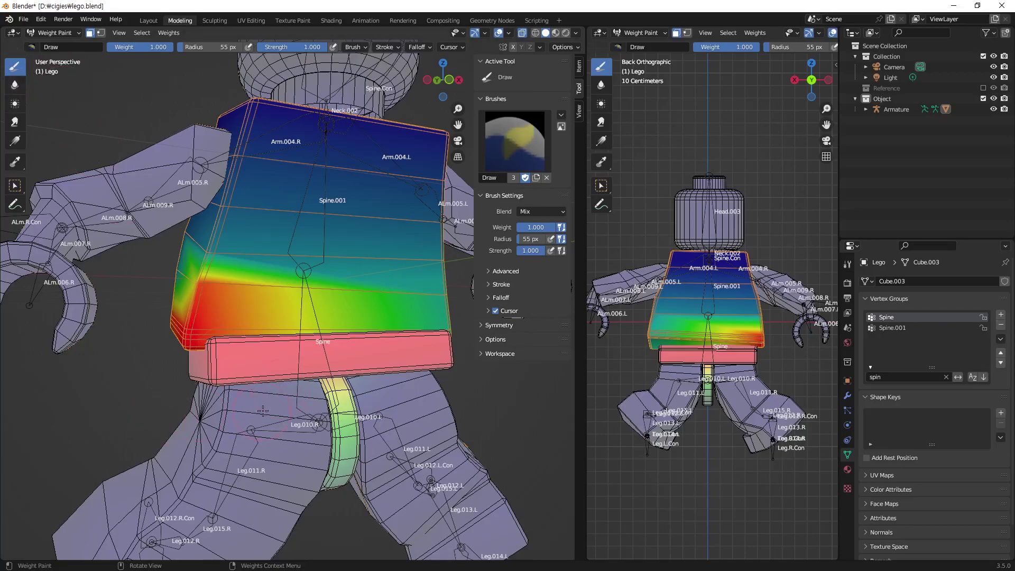
pyautogui.moveTo(202, 337)
pyautogui.mouseDown(button='middle')
pyautogui.moveTo(306, 339)
pyautogui.moveTo(285, 280)
pyautogui.mouseUp(button='middle')
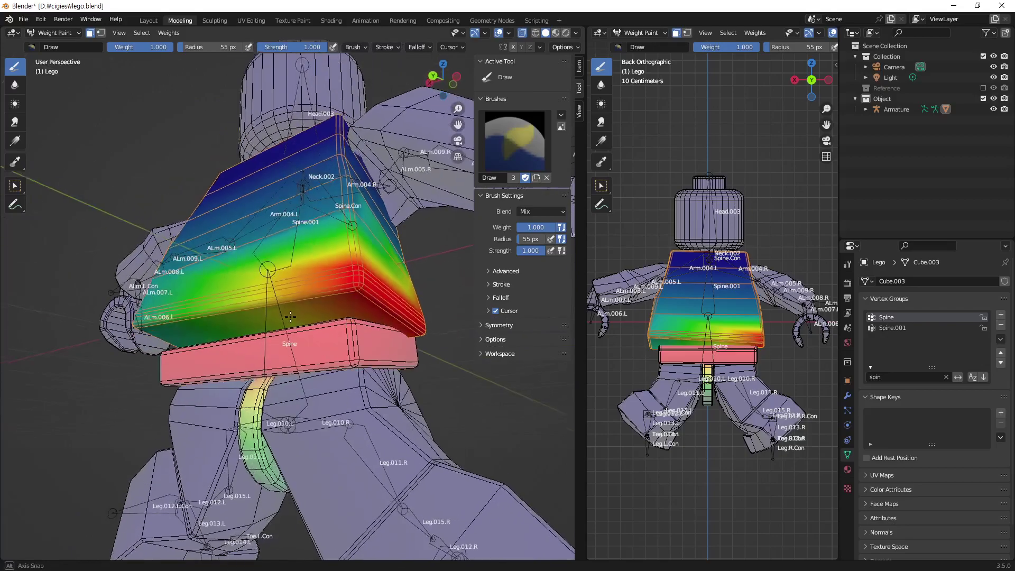
pyautogui.moveTo(223, 279); pyautogui.dragTo(260, 295, button='middle')
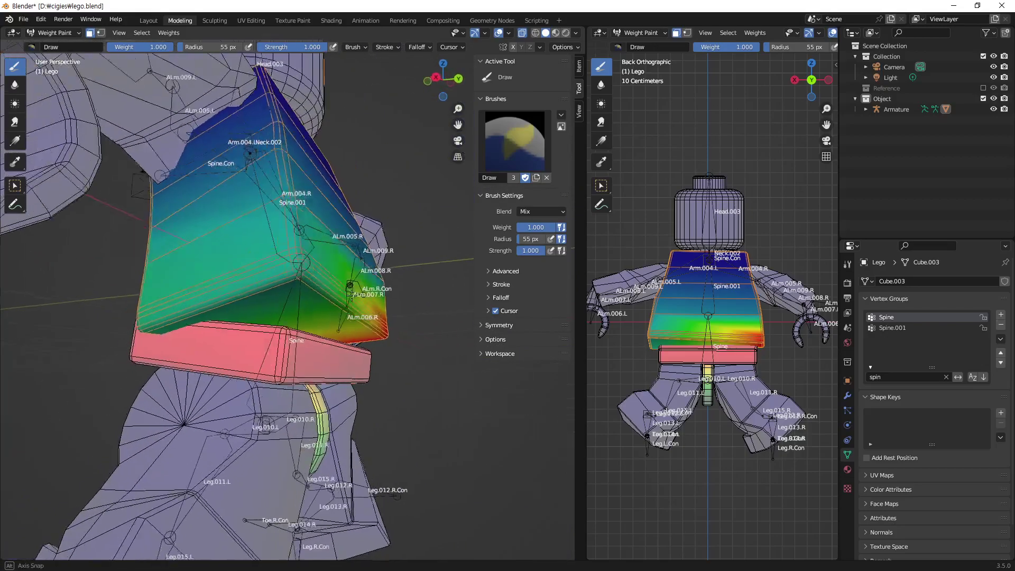
pyautogui.moveTo(260, 295); pyautogui.dragTo(326, 326)
pyautogui.moveTo(278, 312); pyautogui.dragTo(404, 311, button='middle')
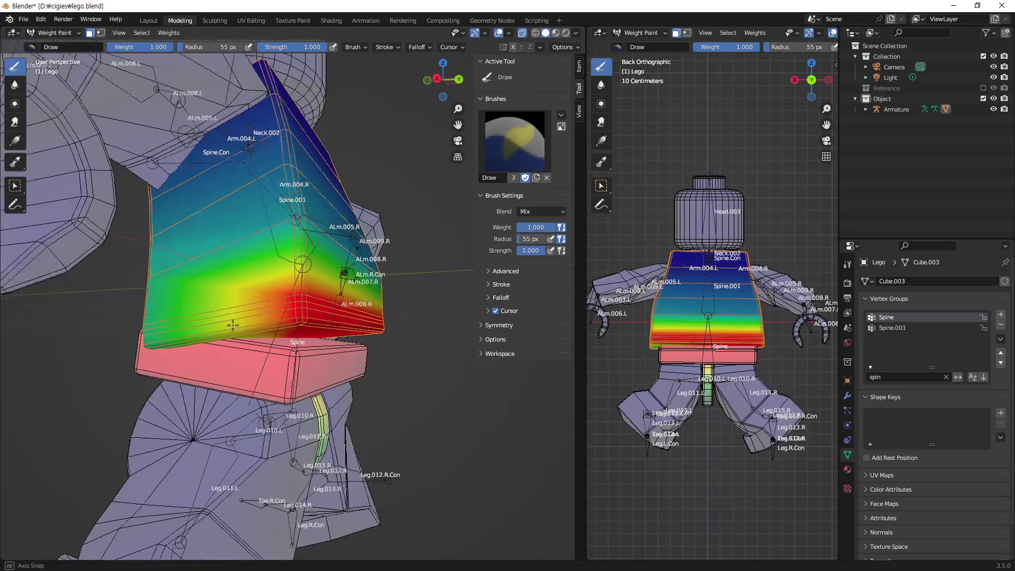
pyautogui.moveTo(404, 322); pyautogui.dragTo(345, 280)
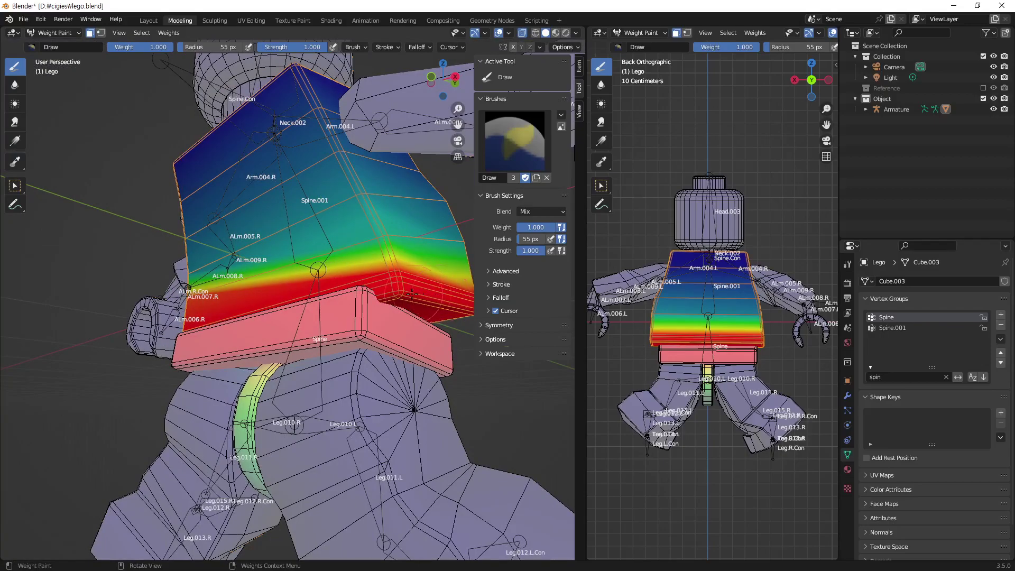
pyautogui.moveTo(412, 294)
pyautogui.mouseDown(button='middle')
pyautogui.moveTo(296, 301)
pyautogui.moveTo(312, 296)
pyautogui.mouseUp(button='middle')
pyautogui.moveTo(132, 286); pyautogui.dragTo(351, 289)
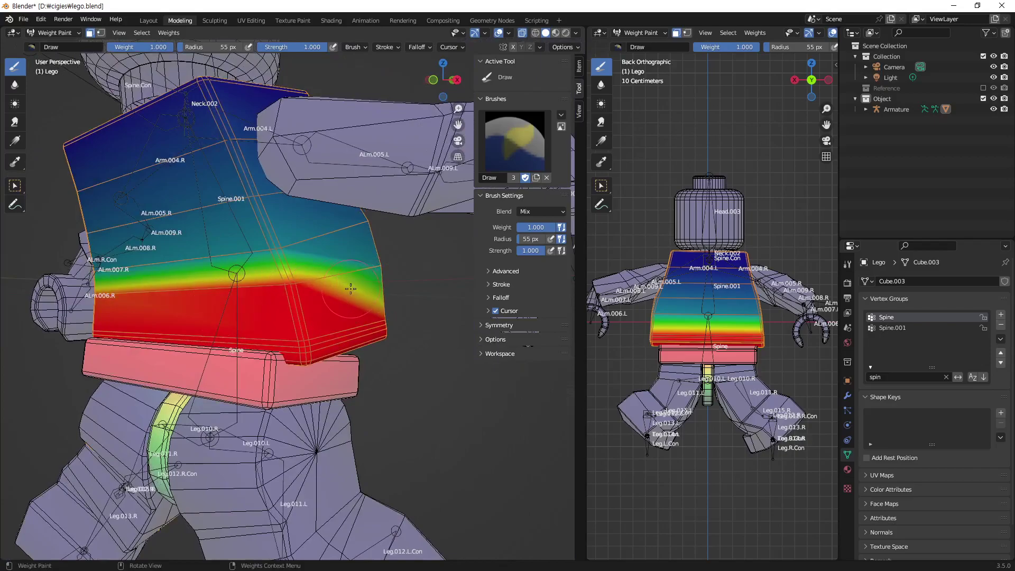
pyautogui.moveTo(213, 314); pyautogui.dragTo(262, 315, button='middle')
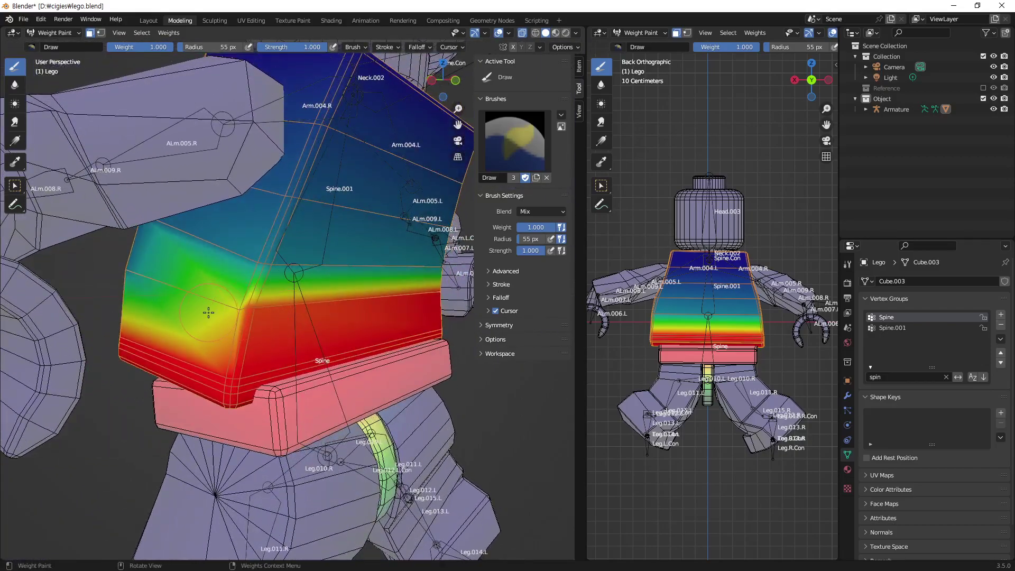
pyautogui.moveTo(190, 315); pyautogui.dragTo(283, 332, button='middle')
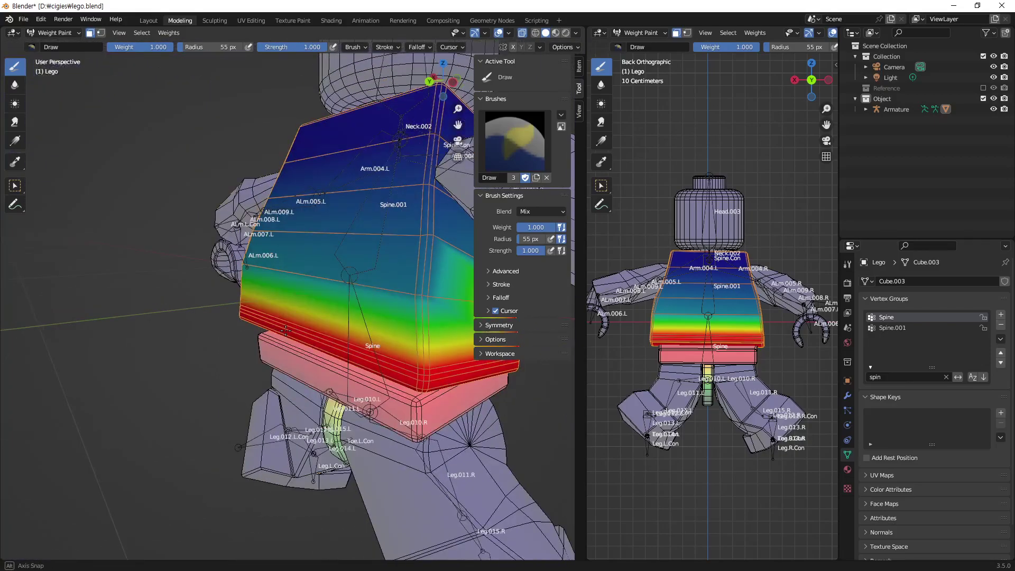
pyautogui.moveTo(249, 323); pyautogui.dragTo(299, 329)
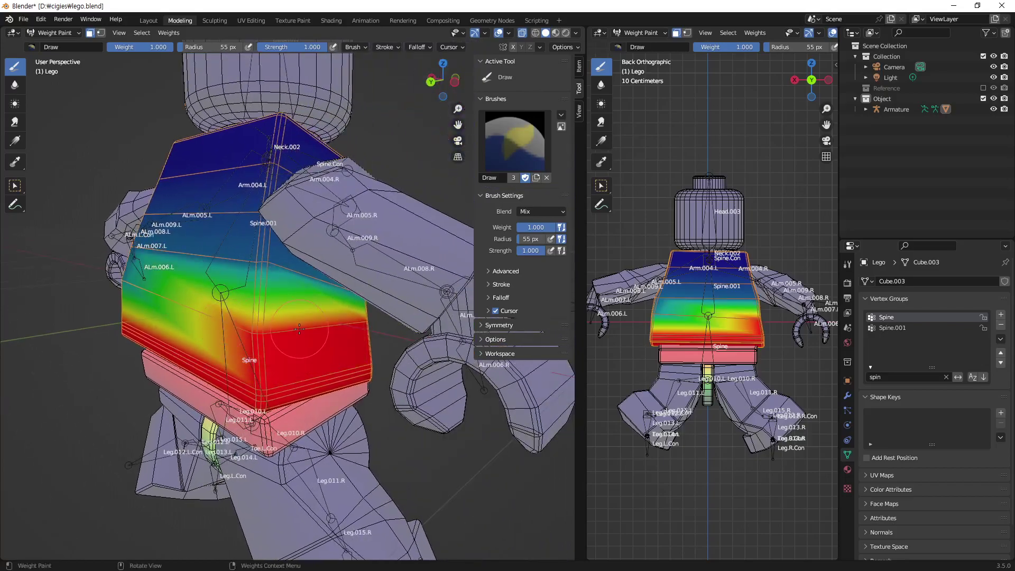
pyautogui.moveTo(290, 347); pyautogui.dragTo(312, 337, button='middle')
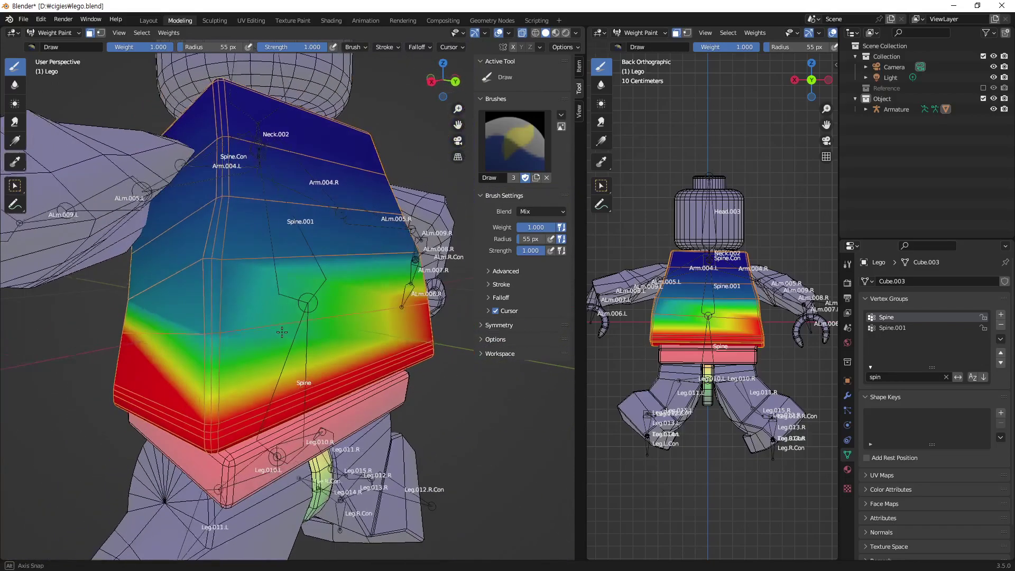
pyautogui.moveTo(312, 337); pyautogui.dragTo(302, 367)
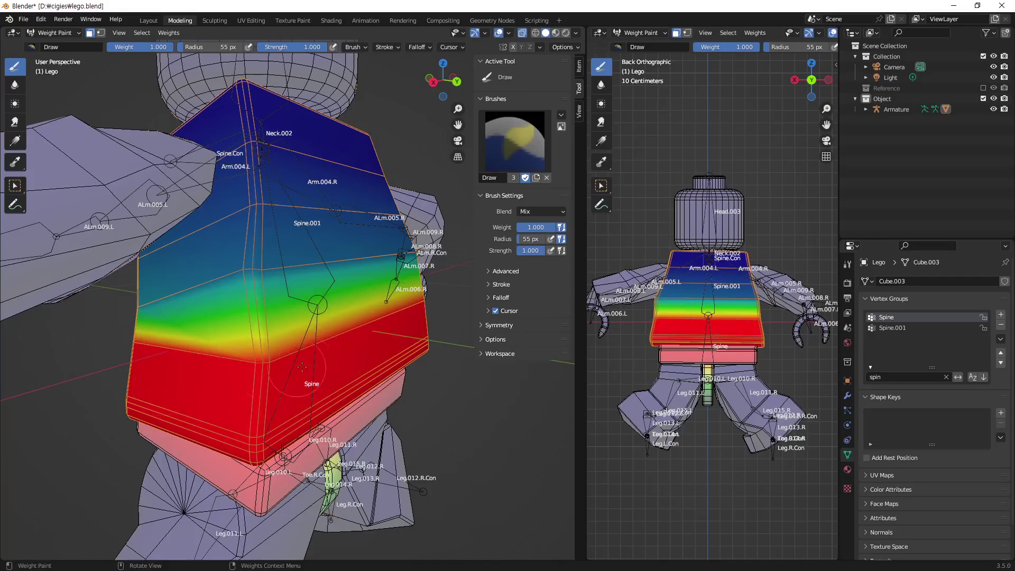
pyautogui.moveTo(171, 369); pyautogui.dragTo(40, 353, button='middle')
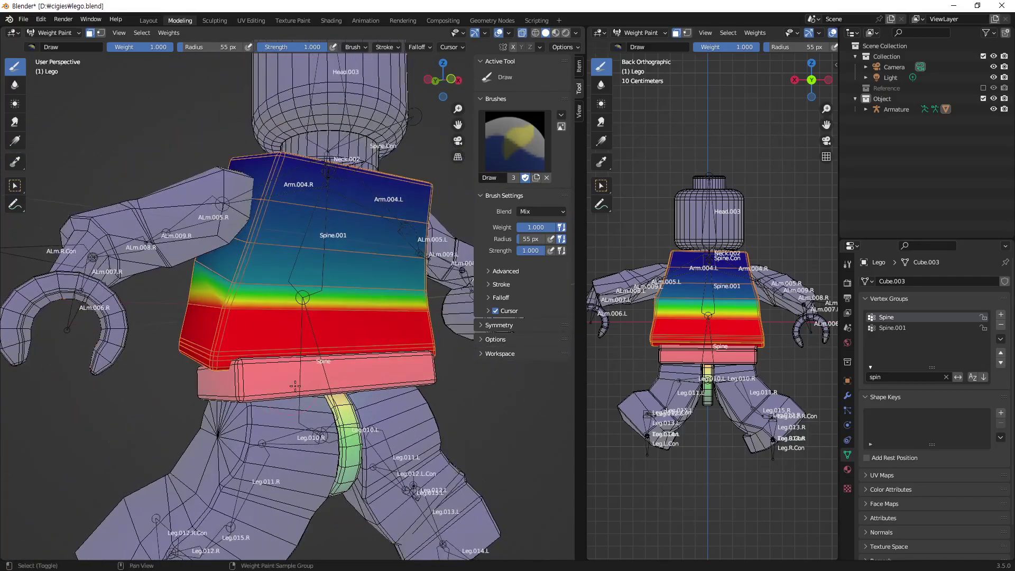
pyautogui.moveTo(40, 353); pyautogui.dragTo(385, 337, button='middle')
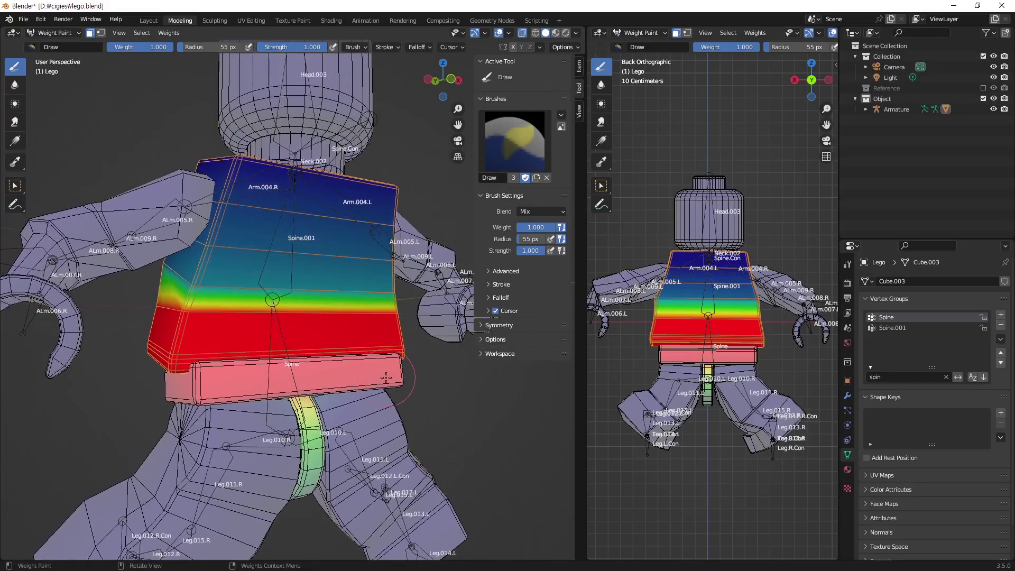
pyautogui.moveTo(404, 384)
pyautogui.mouseDown(button='middle')
pyautogui.moveTo(369, 387)
pyautogui.moveTo(401, 386)
pyautogui.mouseUp(button='middle')
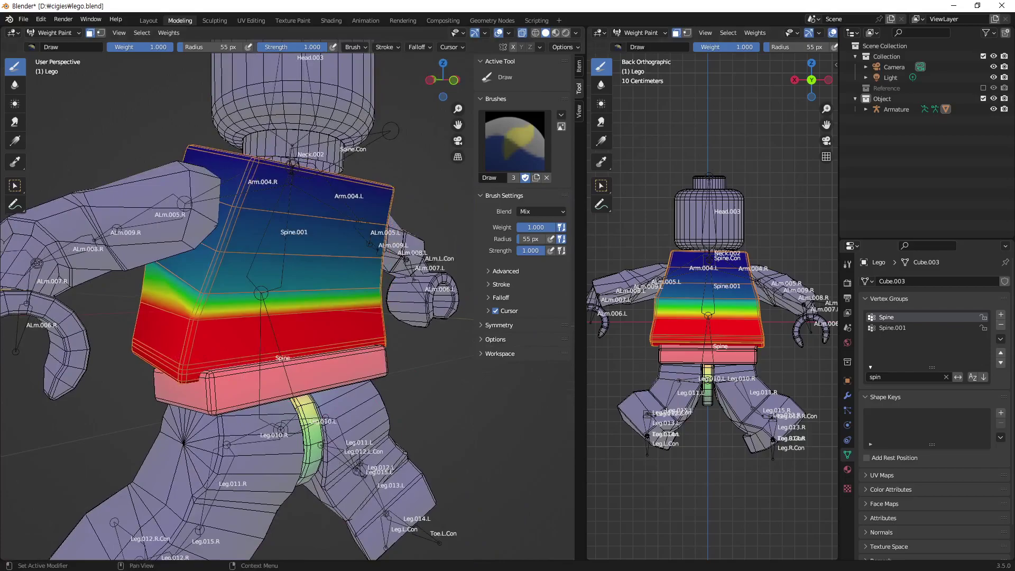
pyautogui.moveTo(328, 317); pyautogui.dragTo(349, 320, button='middle')
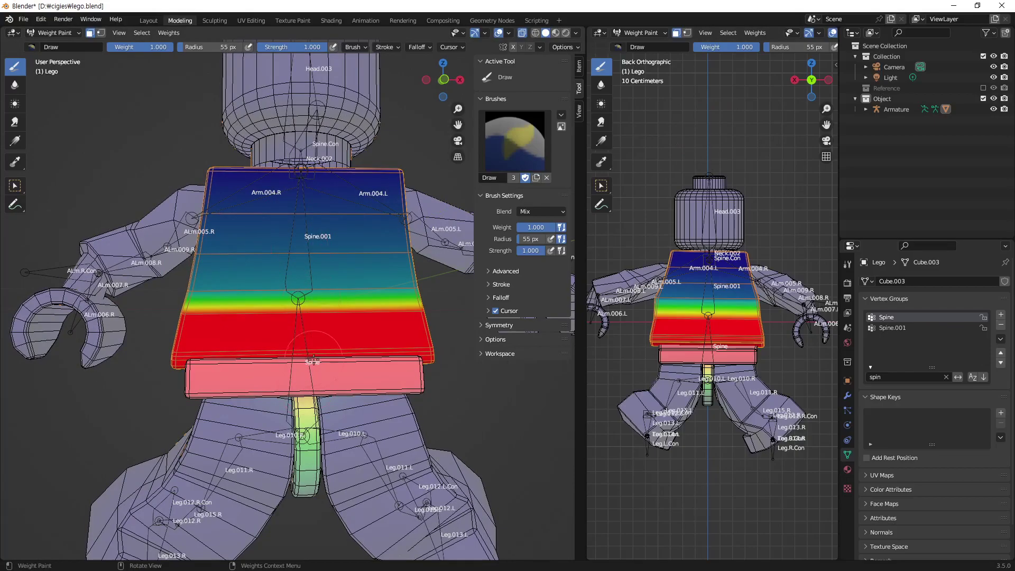
pyautogui.moveTo(249, 310); pyautogui.dragTo(196, 174, button='middle')
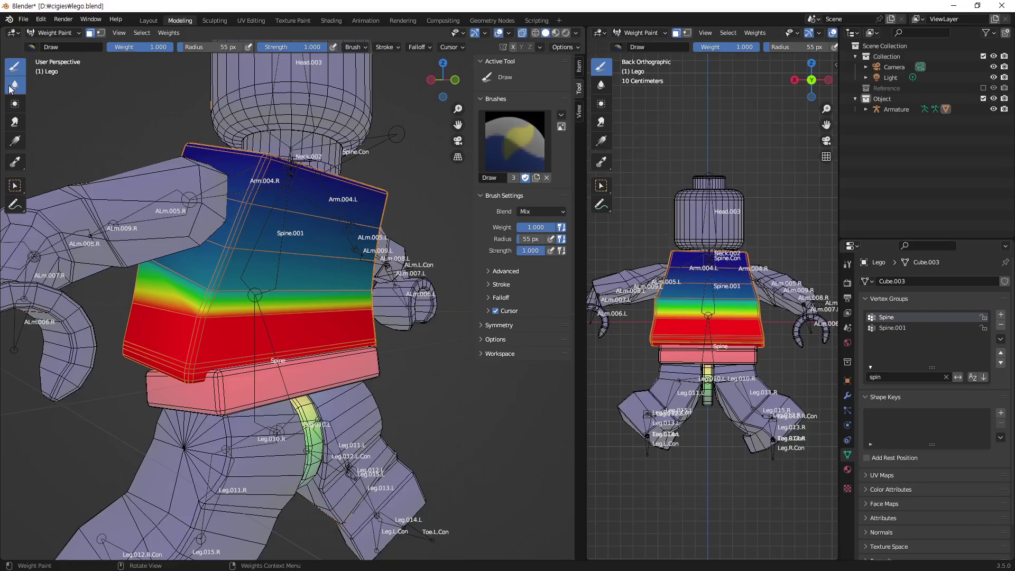
# - With the Blur brush, smooth the Spine weight gradient on the torso so the green band widens
pyautogui.click(15, 84)
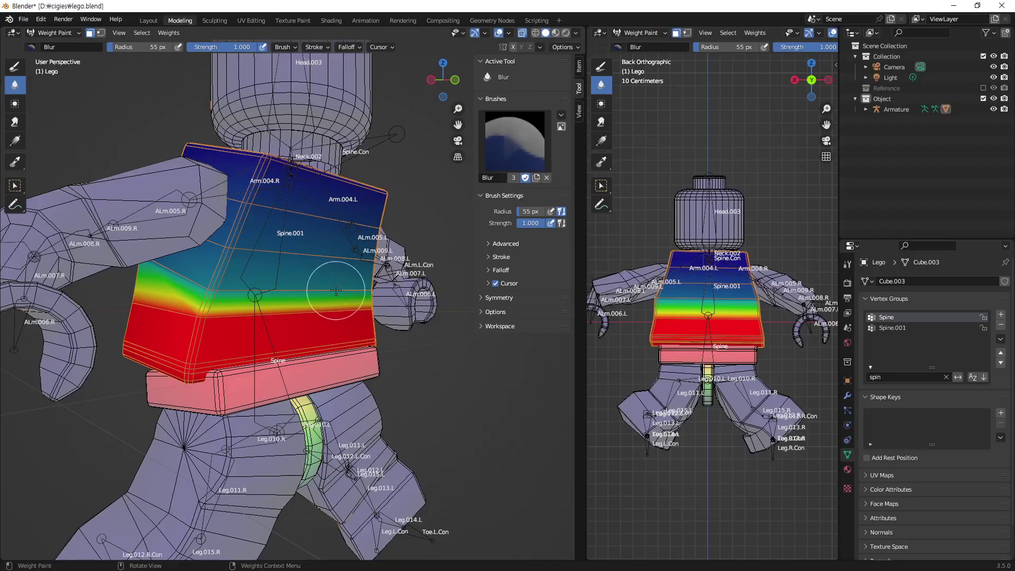
pyautogui.moveTo(242, 328)
pyautogui.mouseDown(button='middle')
pyautogui.moveTo(172, 310)
pyautogui.moveTo(159, 249)
pyautogui.mouseUp(button='middle')
pyautogui.moveTo(170, 248)
pyautogui.mouseDown()
pyautogui.moveTo(182, 245)
pyautogui.moveTo(145, 229)
pyautogui.moveTo(193, 238)
pyautogui.moveTo(134, 240)
pyautogui.mouseUp()
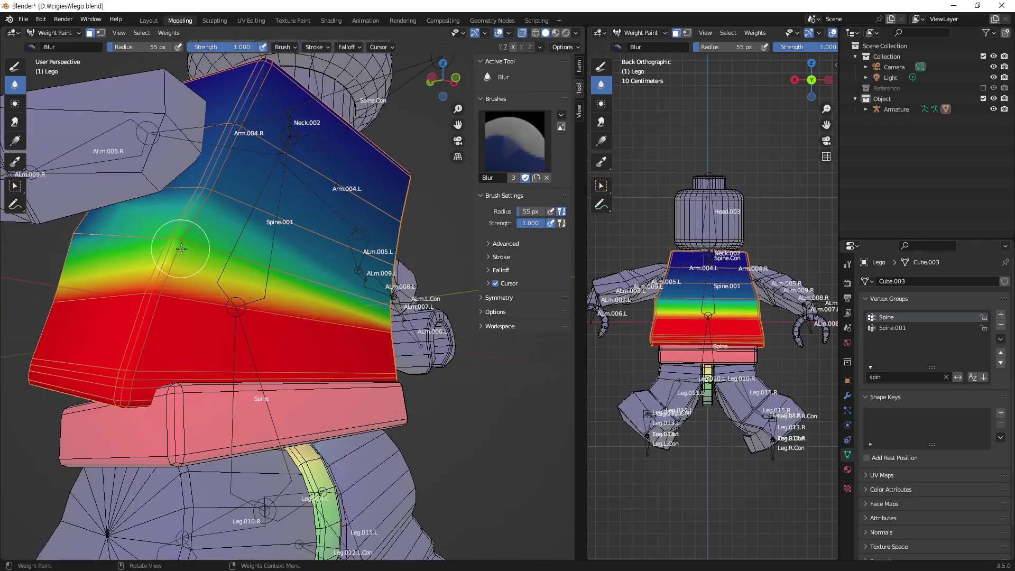
pyautogui.moveTo(182, 238)
pyautogui.mouseDown(button='middle')
pyautogui.moveTo(284, 290)
pyautogui.moveTo(313, 279)
pyautogui.moveTo(249, 294)
pyautogui.mouseUp(button='middle')
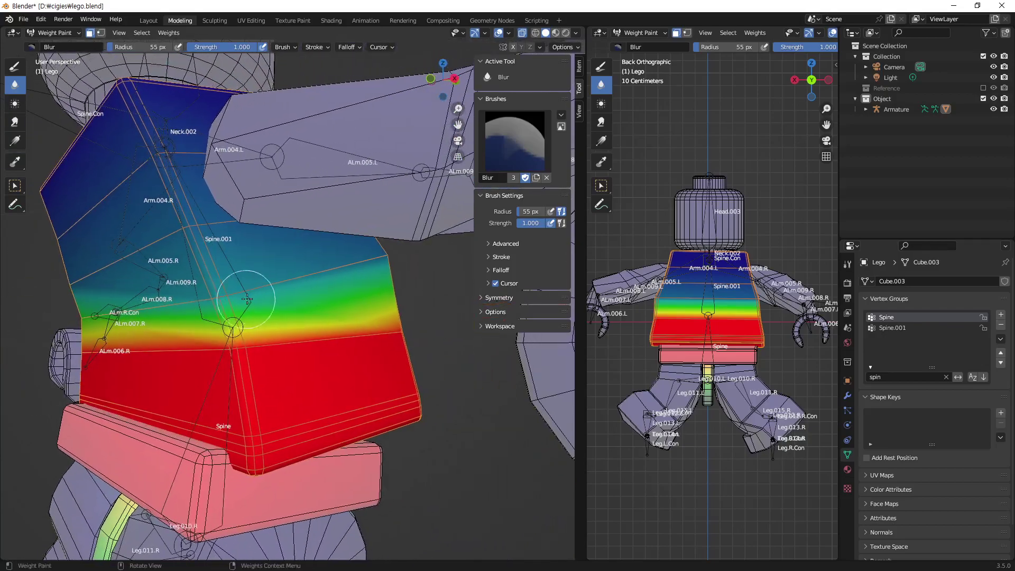
pyautogui.moveTo(228, 310)
pyautogui.mouseDown()
pyautogui.moveTo(287, 285)
pyautogui.moveTo(159, 227)
pyautogui.moveTo(201, 302)
pyautogui.mouseUp()
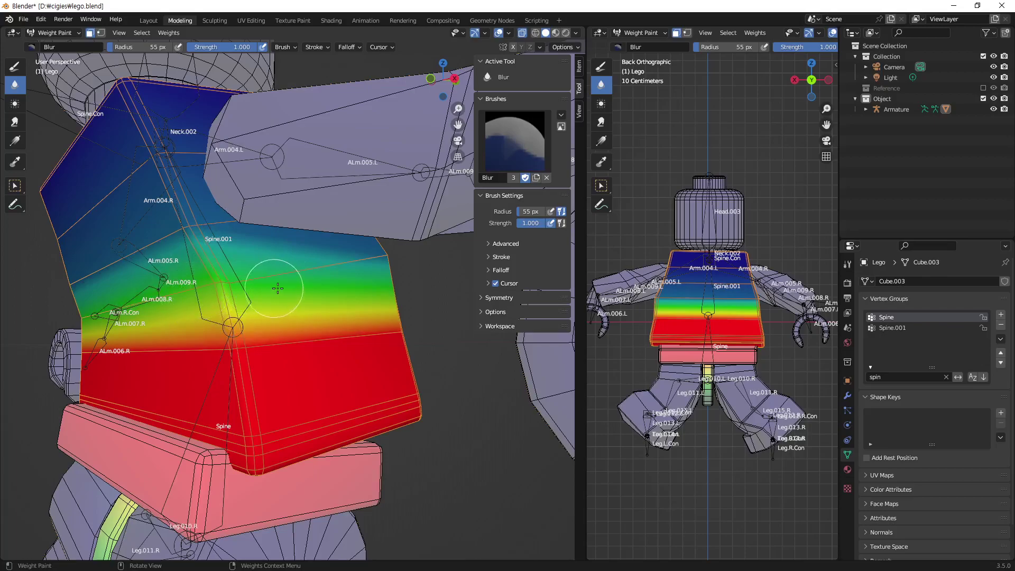
pyautogui.moveTo(272, 286); pyautogui.dragTo(257, 290, button='middle')
pyautogui.moveTo(312, 288)
pyautogui.mouseDown()
pyautogui.moveTo(227, 284)
pyautogui.moveTo(298, 298)
pyautogui.mouseUp()
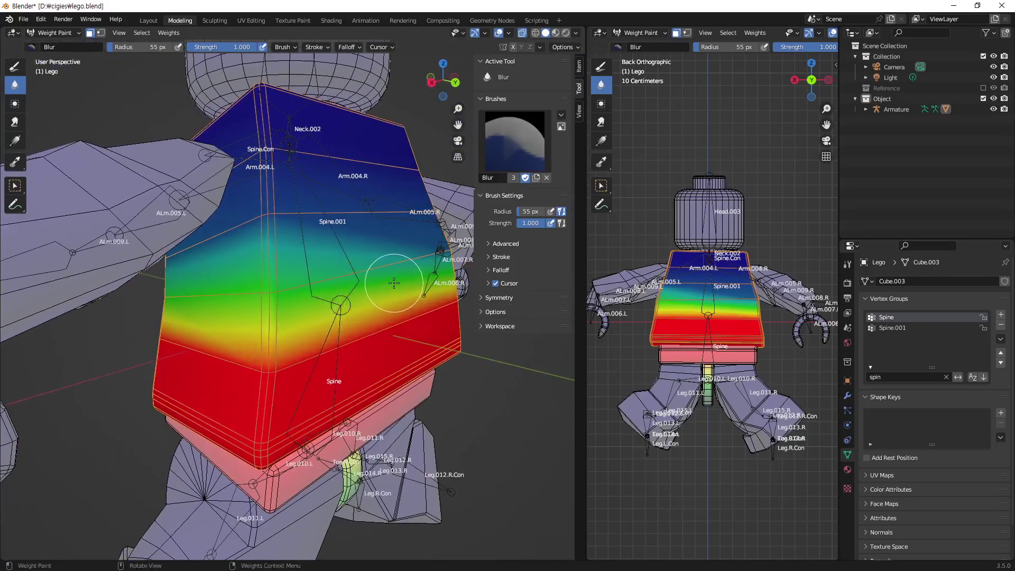
pyautogui.moveTo(397, 227)
pyautogui.mouseDown(button='middle')
pyautogui.moveTo(318, 283)
pyautogui.moveTo(282, 325)
pyautogui.mouseUp(button='middle')
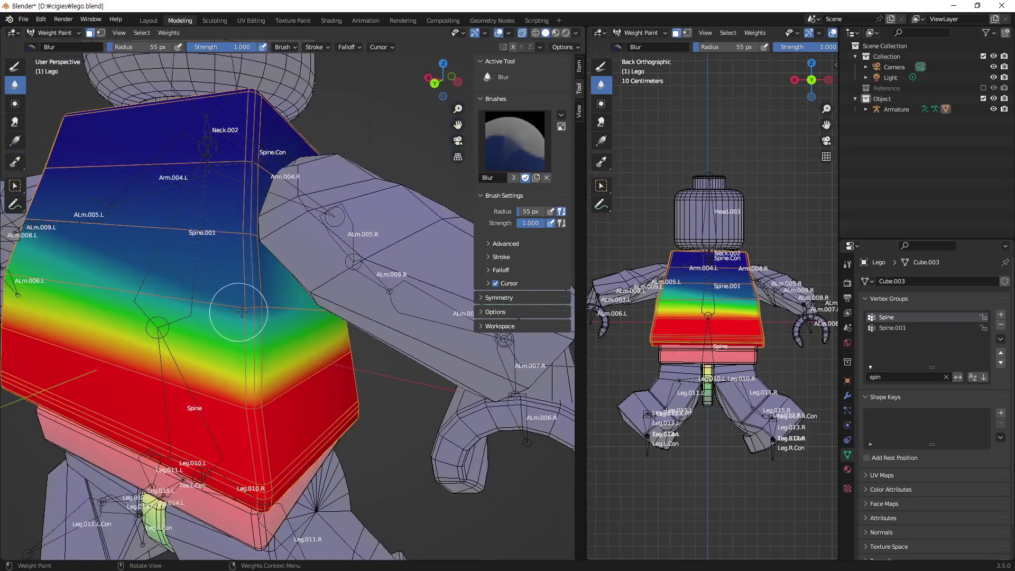
pyautogui.moveTo(238, 310); pyautogui.dragTo(284, 312)
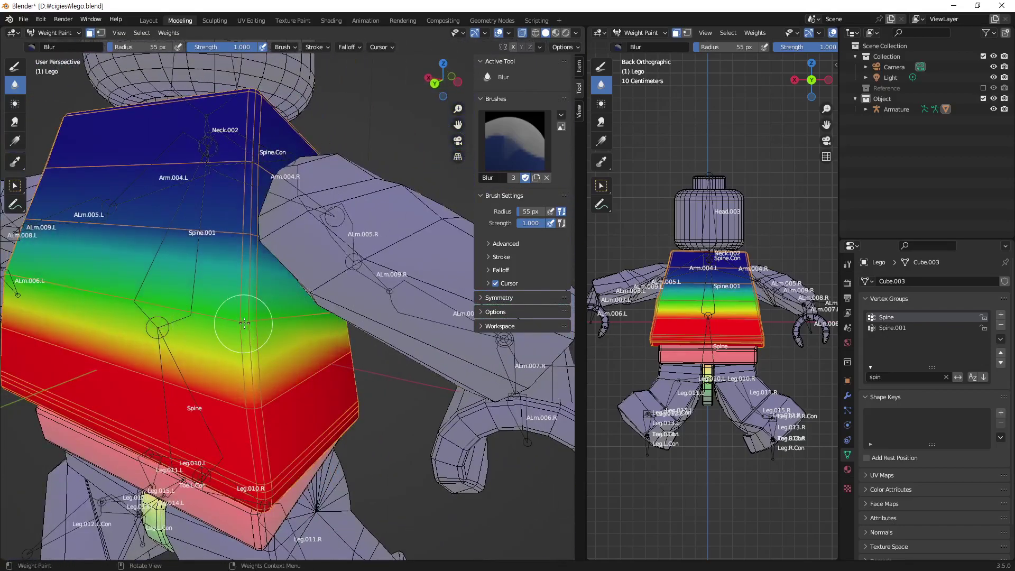
pyautogui.moveTo(245, 323); pyautogui.dragTo(253, 317, button='middle')
# - Blur the blue-to-teal weights upward and smooth the gradient around the Spine.001 bone
pyautogui.moveTo(228, 265); pyautogui.dragTo(272, 200)
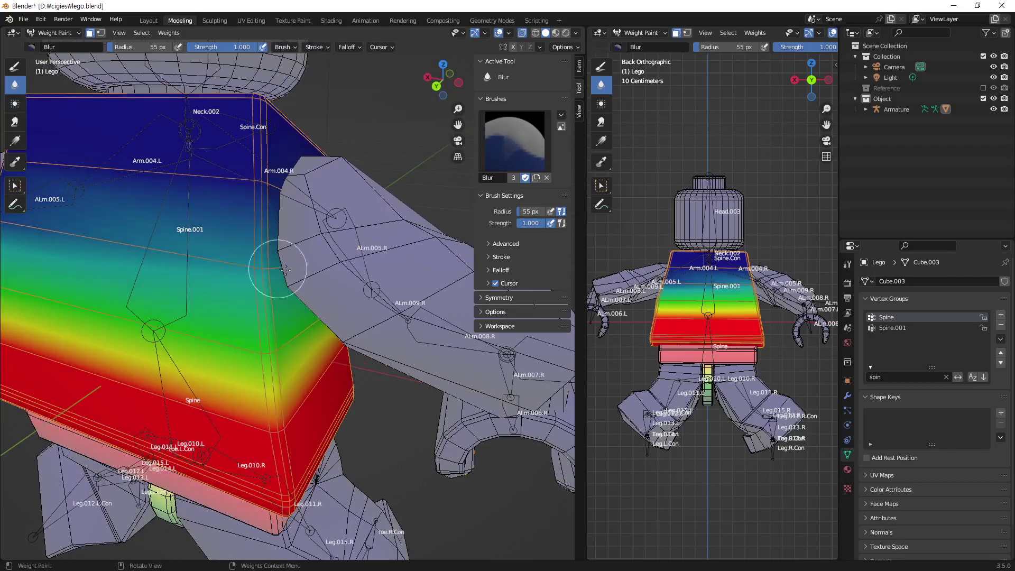
pyautogui.moveTo(134, 313); pyautogui.dragTo(232, 311, button='middle')
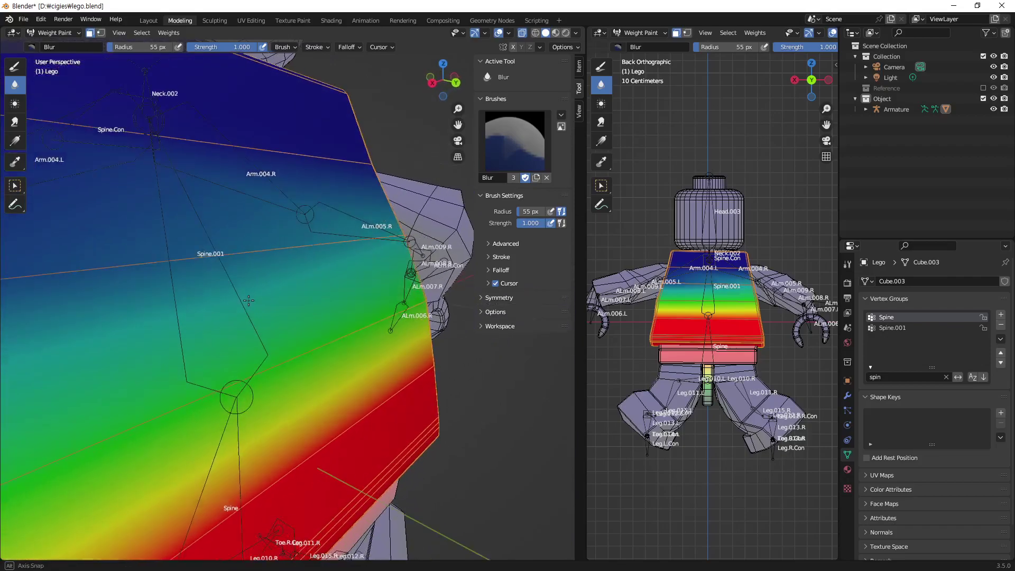
pyautogui.moveTo(232, 311); pyautogui.dragTo(274, 296)
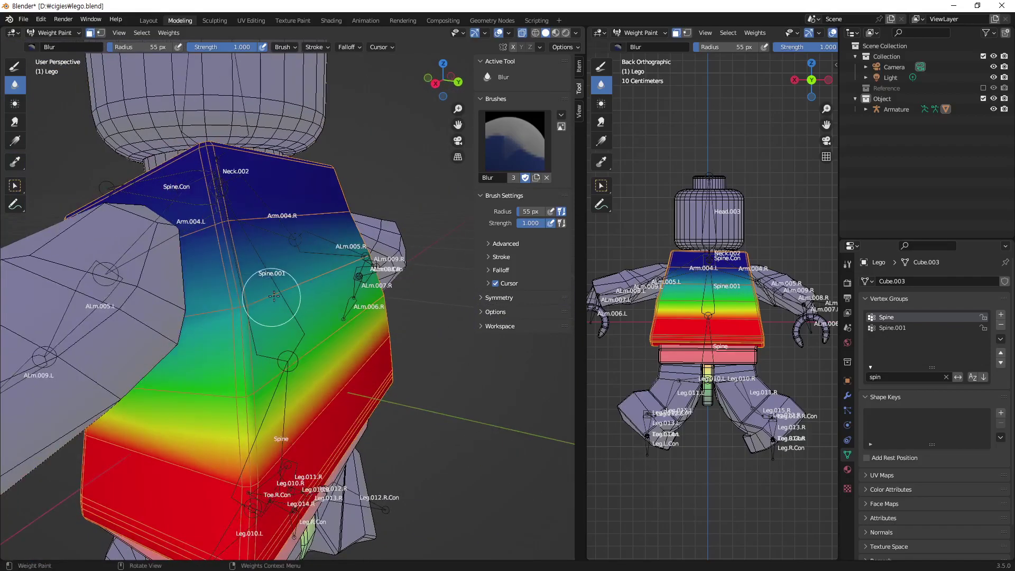
pyautogui.moveTo(284, 302)
pyautogui.mouseDown(button='middle')
pyautogui.moveTo(249, 302)
pyautogui.moveTo(335, 301)
pyautogui.moveTo(212, 346)
pyautogui.moveTo(296, 317)
pyautogui.moveTo(253, 331)
pyautogui.moveTo(296, 302)
pyautogui.moveTo(411, 293)
pyautogui.mouseUp(button='middle')
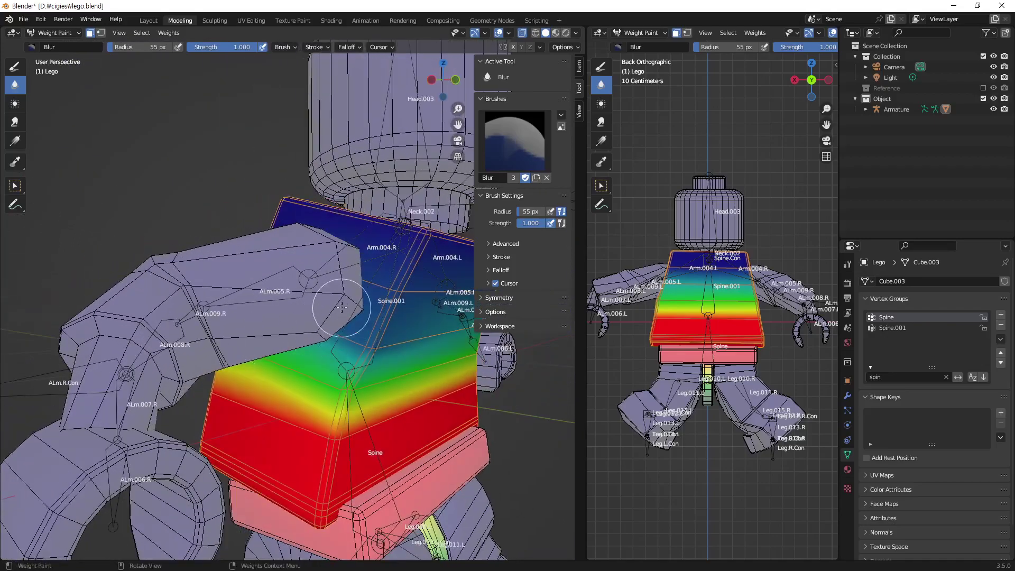
pyautogui.moveTo(412, 293)
pyautogui.mouseDown()
pyautogui.moveTo(374, 291)
pyautogui.moveTo(358, 317)
pyautogui.moveTo(386, 345)
pyautogui.moveTo(376, 367)
pyautogui.mouseUp()
pyautogui.moveTo(376, 367)
pyautogui.mouseDown(button='middle')
pyautogui.moveTo(407, 360)
pyautogui.moveTo(370, 344)
pyautogui.moveTo(183, 367)
pyautogui.moveTo(222, 328)
pyautogui.moveTo(330, 300)
pyautogui.mouseUp(button='middle')
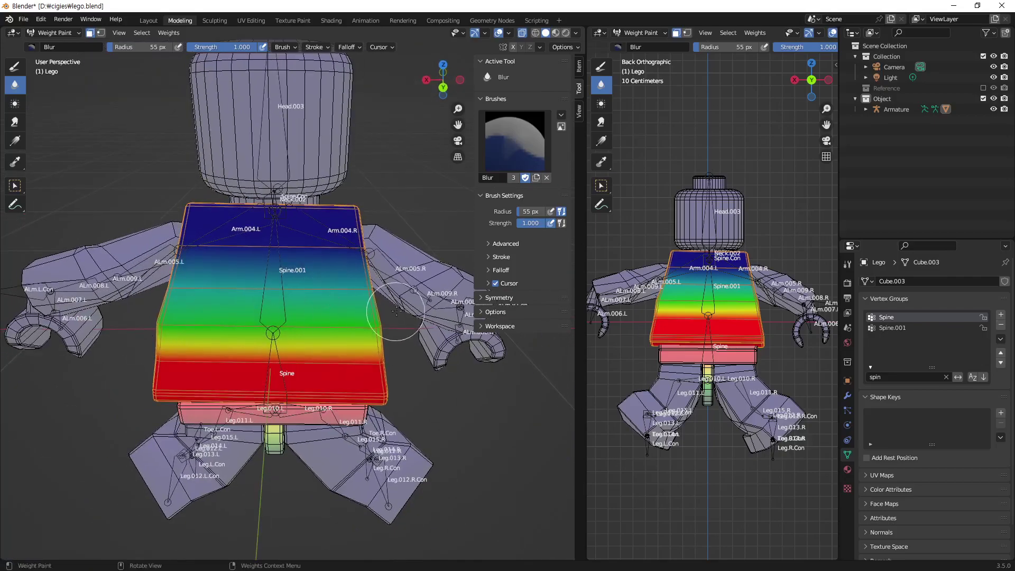
pyautogui.moveTo(395, 313)
pyautogui.mouseDown(button='middle')
pyautogui.moveTo(369, 316)
pyautogui.moveTo(230, 274)
pyautogui.moveTo(314, 291)
pyautogui.mouseUp(button='middle')
pyautogui.scroll(-3, 230, 274)
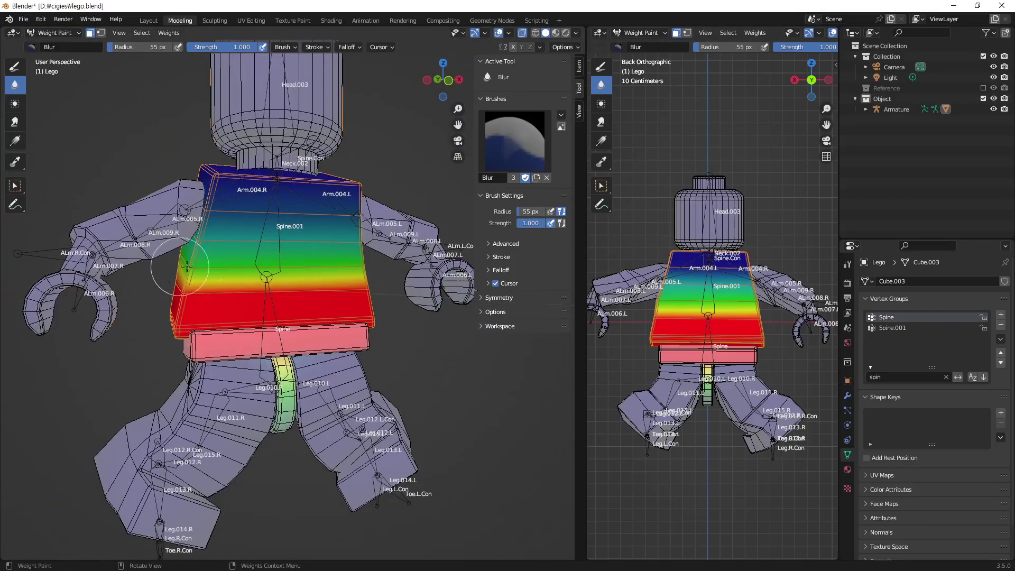
pyautogui.moveTo(314, 352); pyautogui.dragTo(184, 354, button='middle')
pyautogui.scroll(2, 184, 355)
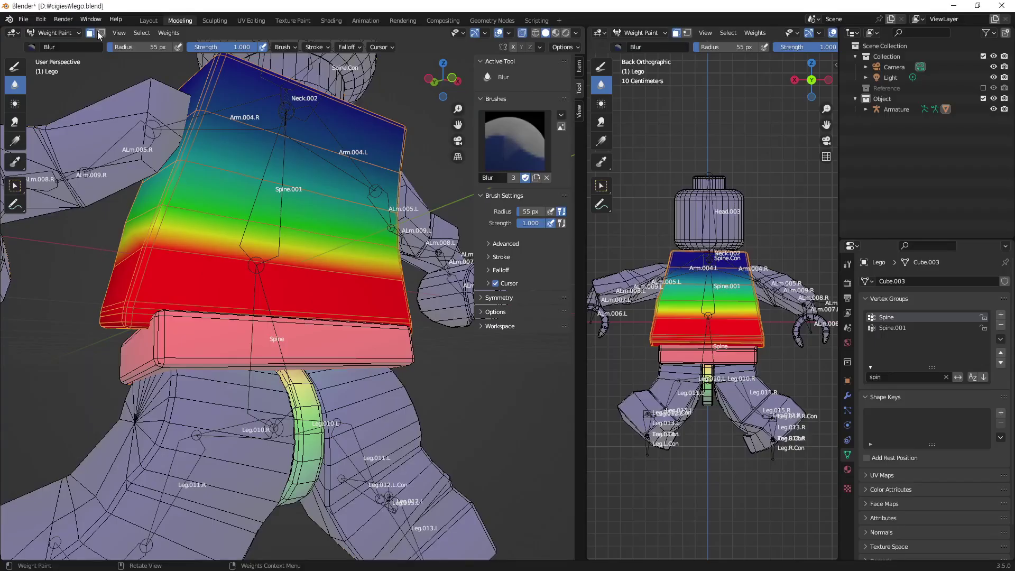
# - Select one torso vertex with the vertex mask and show its weights (Spine 1.0, Spine.001 0.2, Arm.004.L 0.1, Arm.004.R 0.2)
pyautogui.click(99, 33)
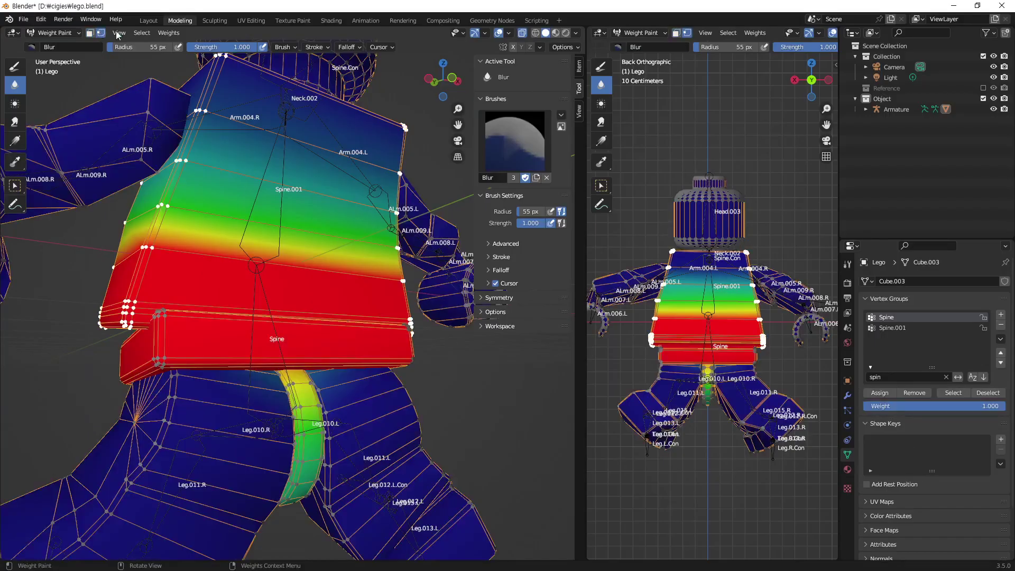
pyautogui.click(15, 185)
pyautogui.click(132, 310)
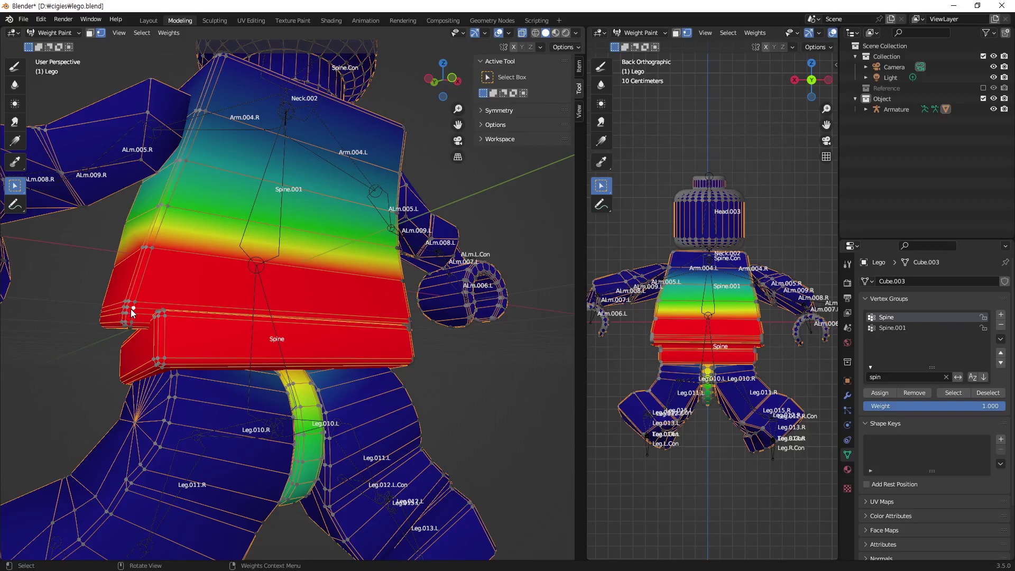
pyautogui.moveTo(140, 335)
pyautogui.mouseDown(button='middle')
pyautogui.moveTo(177, 351)
pyautogui.moveTo(137, 388)
pyautogui.mouseUp(button='middle')
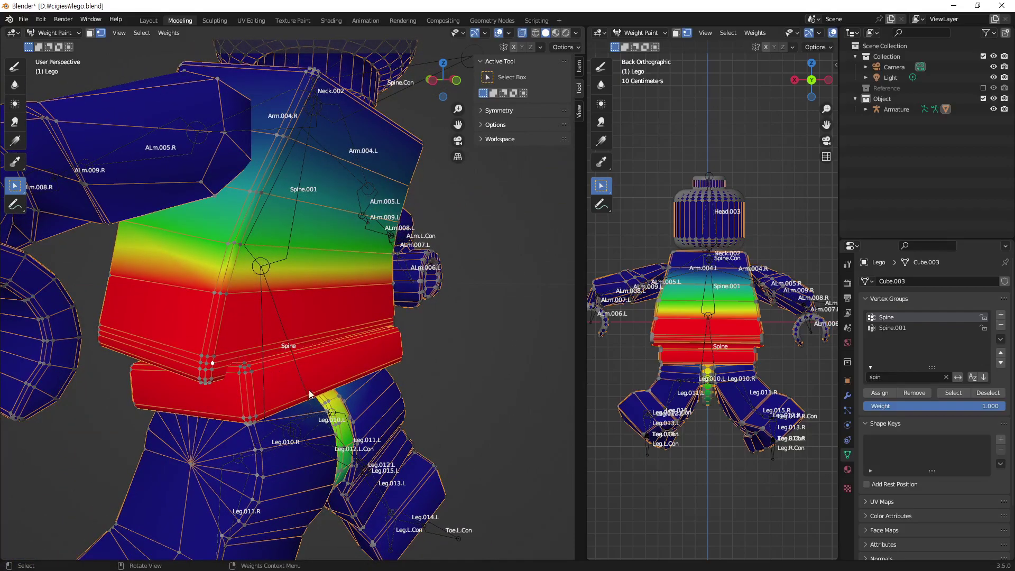
pyautogui.scroll(3, 308, 393)
pyautogui.moveTo(308, 393)
pyautogui.mouseDown(button='middle')
pyautogui.moveTo(268, 449)
pyautogui.moveTo(287, 398)
pyautogui.moveTo(147, 314)
pyautogui.mouseUp(button='middle')
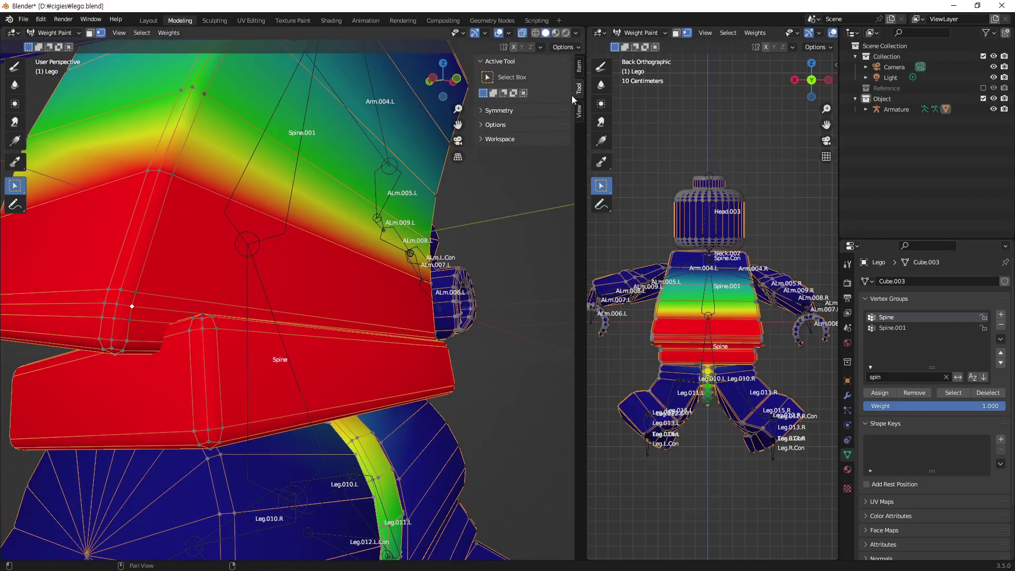
pyautogui.click(581, 72)
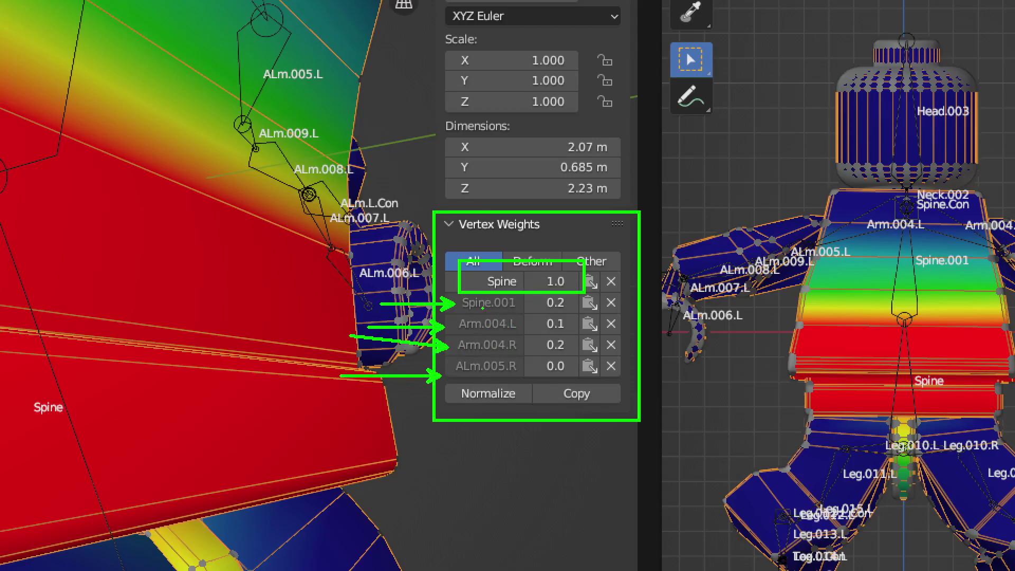
# - Switch the paint restriction from vertex selection to face selection masking
pyautogui.moveTo(483, 307); pyautogui.dragTo(533, 363)
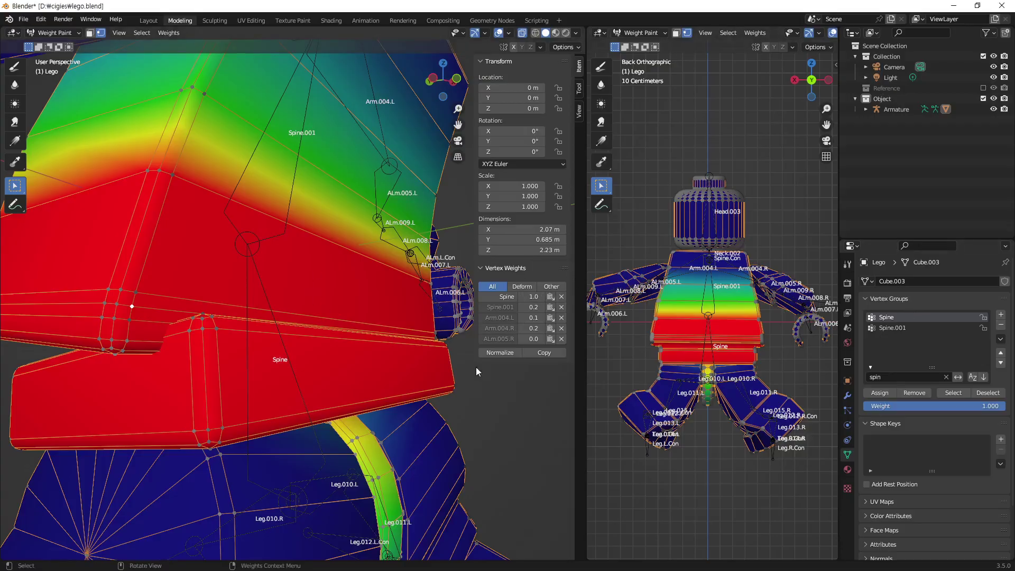
pyautogui.scroll(-3, 353, 214)
pyautogui.scroll(2, 456, 291)
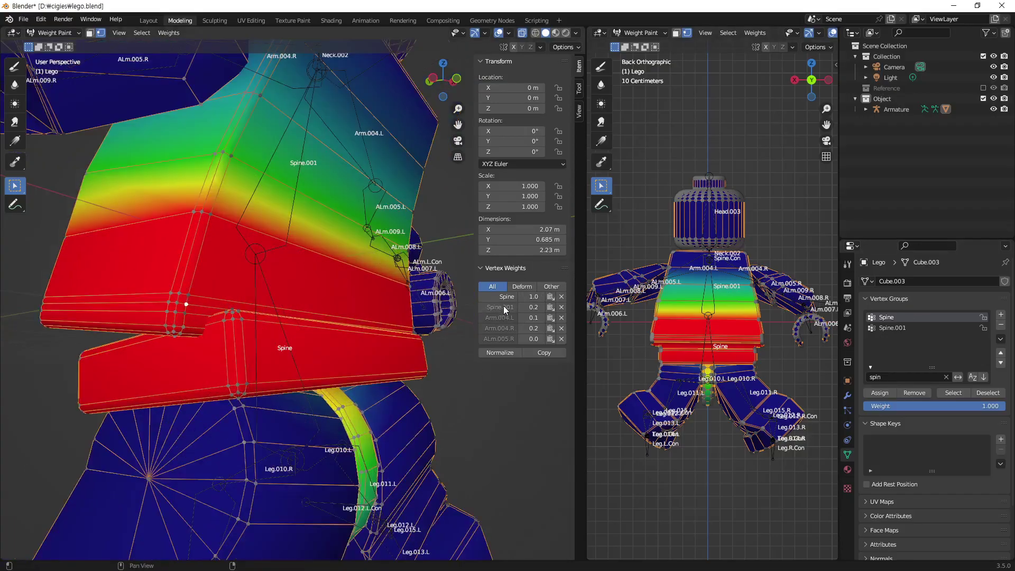
pyautogui.click(89, 33)
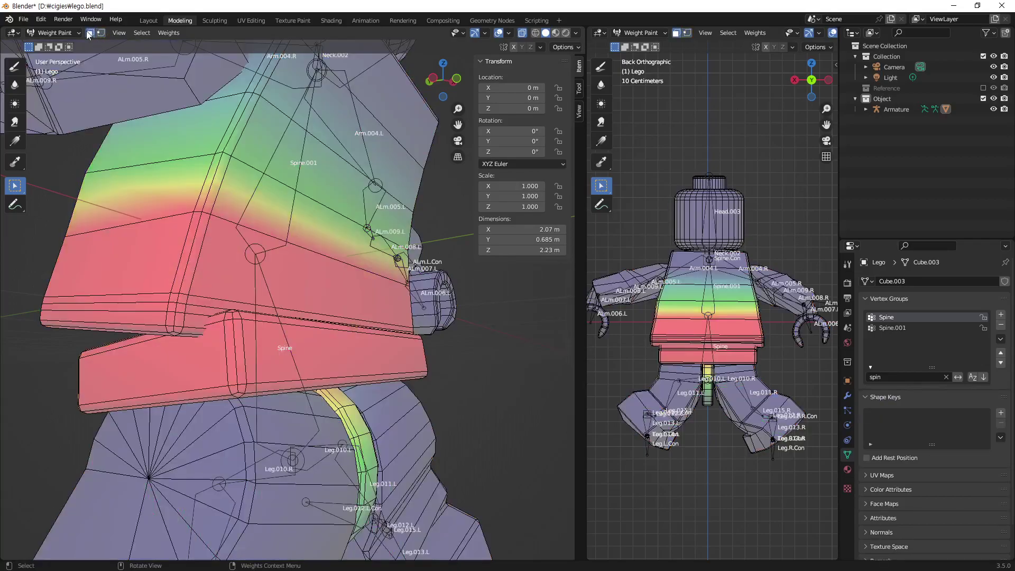
pyautogui.click(102, 35)
pyautogui.scroll(-3, 277, 214)
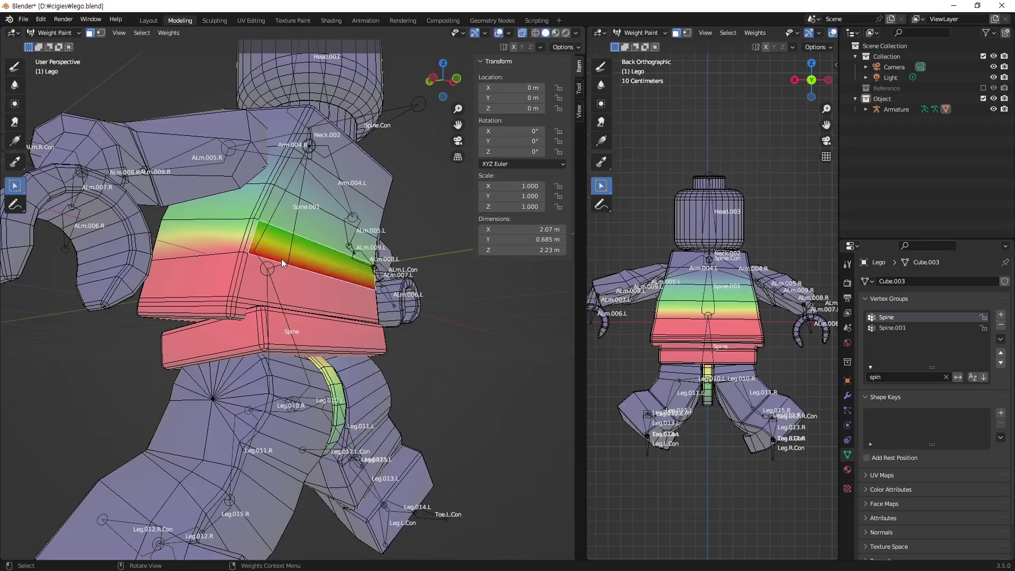
# - Select several torso faces (front, lower bevel, side band) and extend to the whole linked torso
pyautogui.click(227, 260)
pyautogui.moveTo(205, 280)
pyautogui.mouseDown(button='middle')
pyautogui.moveTo(312, 285)
pyautogui.moveTo(326, 273)
pyautogui.mouseUp(button='middle')
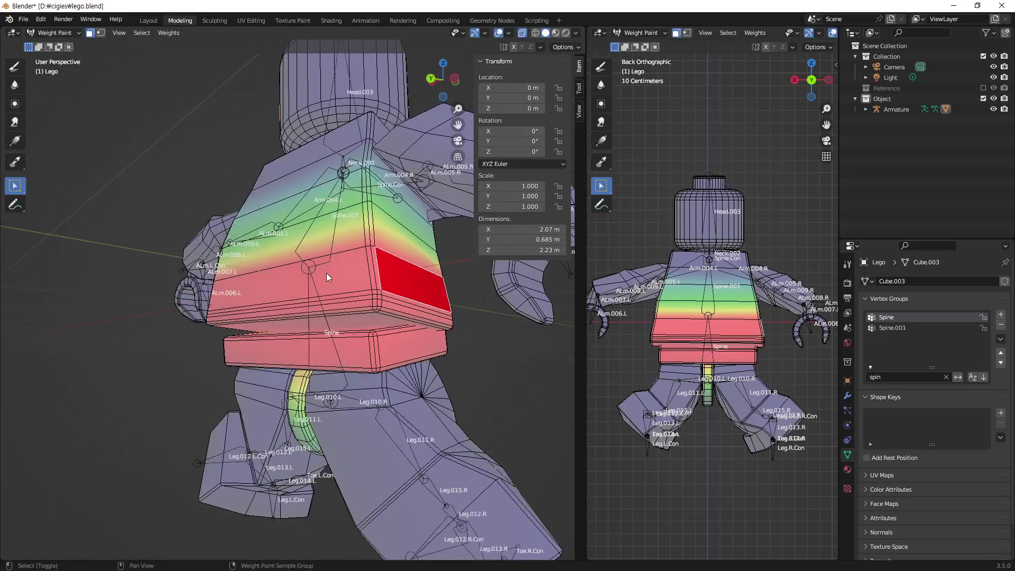
pyautogui.keyDown('shift'); pyautogui.click(324, 281); pyautogui.keyUp('shift')
pyautogui.keyDown('shift'); pyautogui.click(318, 322); pyautogui.keyUp('shift')
pyautogui.moveTo(354, 198)
pyautogui.mouseDown(button='middle')
pyautogui.moveTo(375, 223)
pyautogui.moveTo(312, 259)
pyautogui.mouseUp(button='middle')
pyautogui.keyDown('shift'); pyautogui.click(261, 306); pyautogui.keyUp('shift')
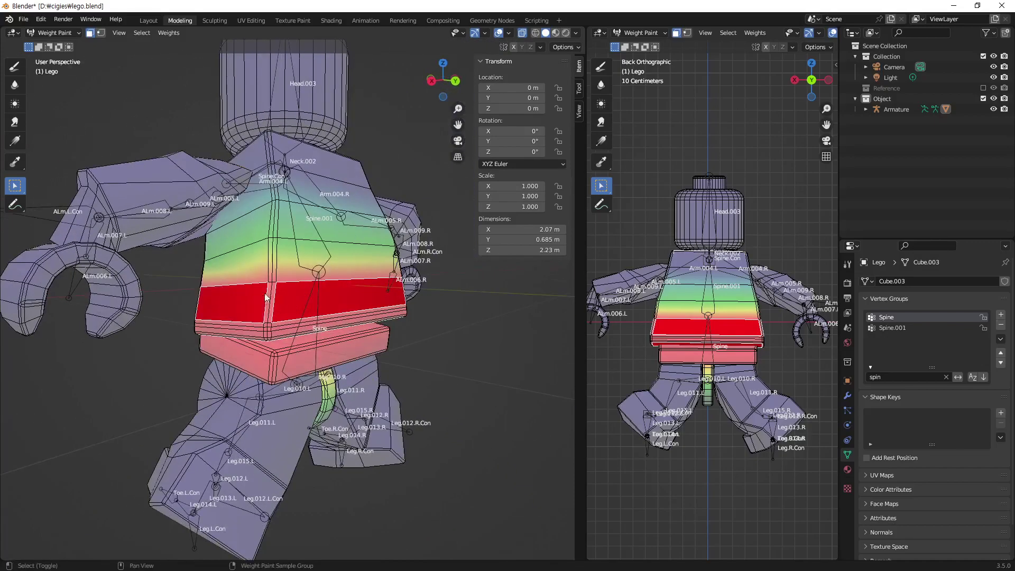
pyautogui.moveTo(260, 307)
pyautogui.mouseDown(button='middle')
pyautogui.moveTo(374, 265)
pyautogui.moveTo(428, 260)
pyautogui.moveTo(261, 283)
pyautogui.moveTo(322, 276)
pyautogui.moveTo(327, 295)
pyautogui.mouseUp(button='middle')
pyautogui.hotkey('ctrl', 'z')
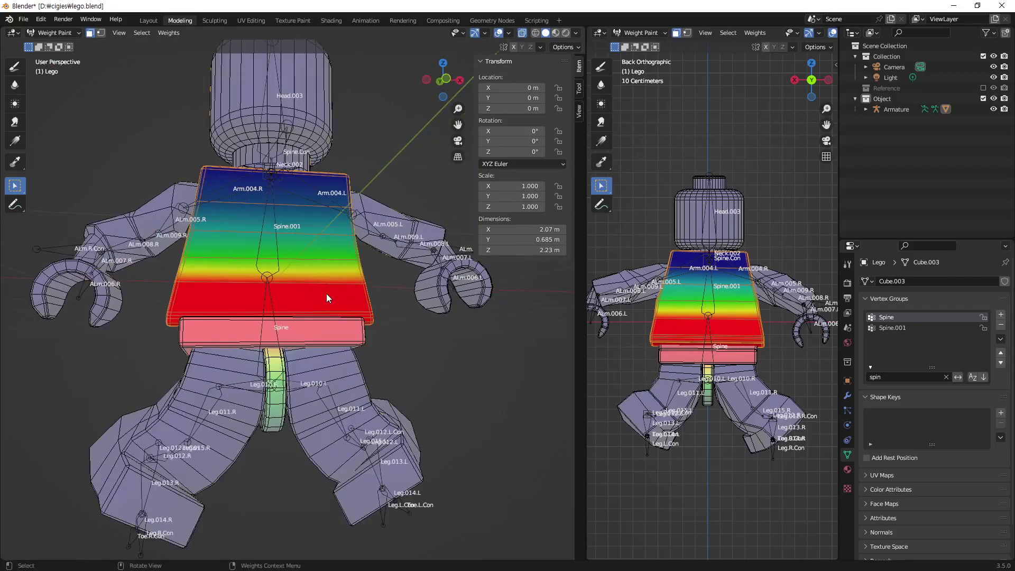
# - Make Spine.001 the active group, return to the Draw brush and show its Blend mode list
pyautogui.click(894, 328)
pyautogui.scroll(2, 267, 293)
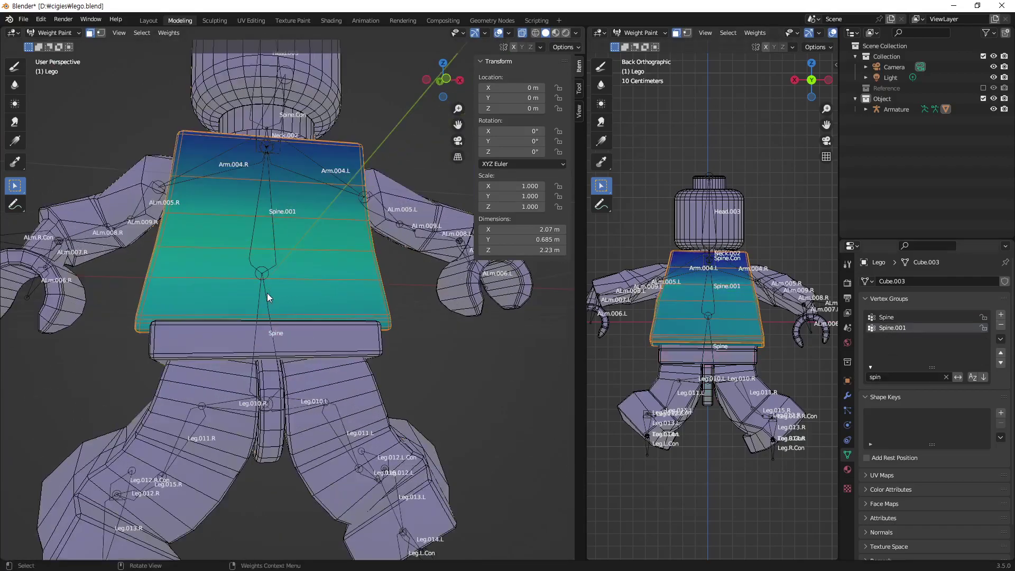
pyautogui.moveTo(108, 324)
pyautogui.mouseDown(button='middle')
pyautogui.moveTo(264, 338)
pyautogui.moveTo(281, 338)
pyautogui.moveTo(214, 335)
pyautogui.moveTo(389, 329)
pyautogui.mouseUp(button='middle')
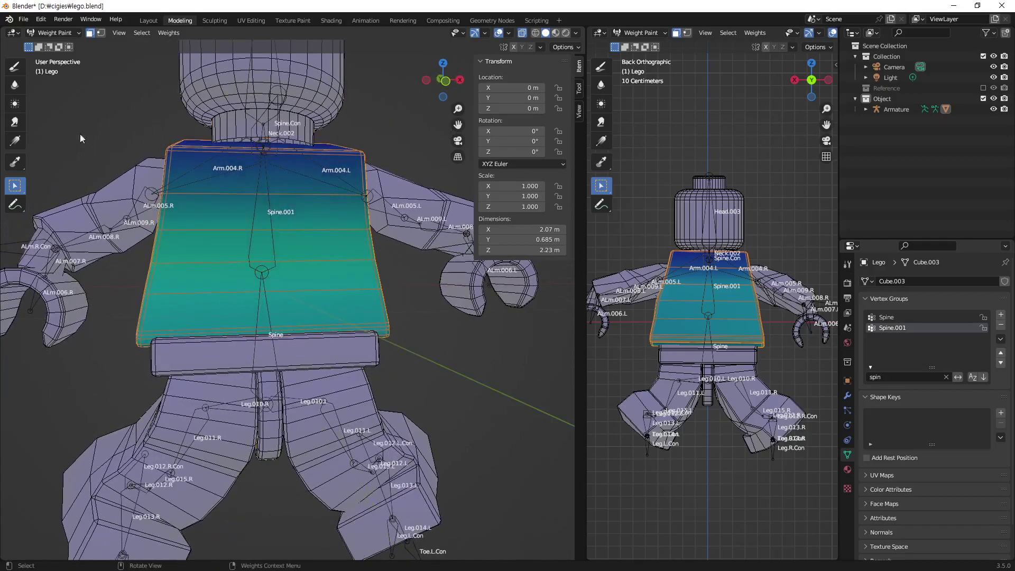
pyautogui.click(15, 67)
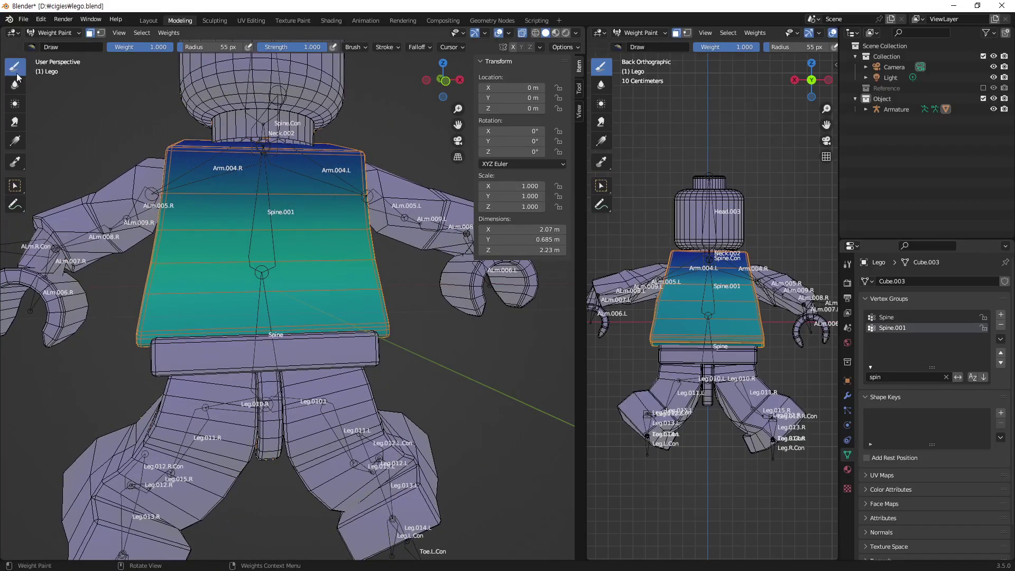
pyautogui.click(582, 90)
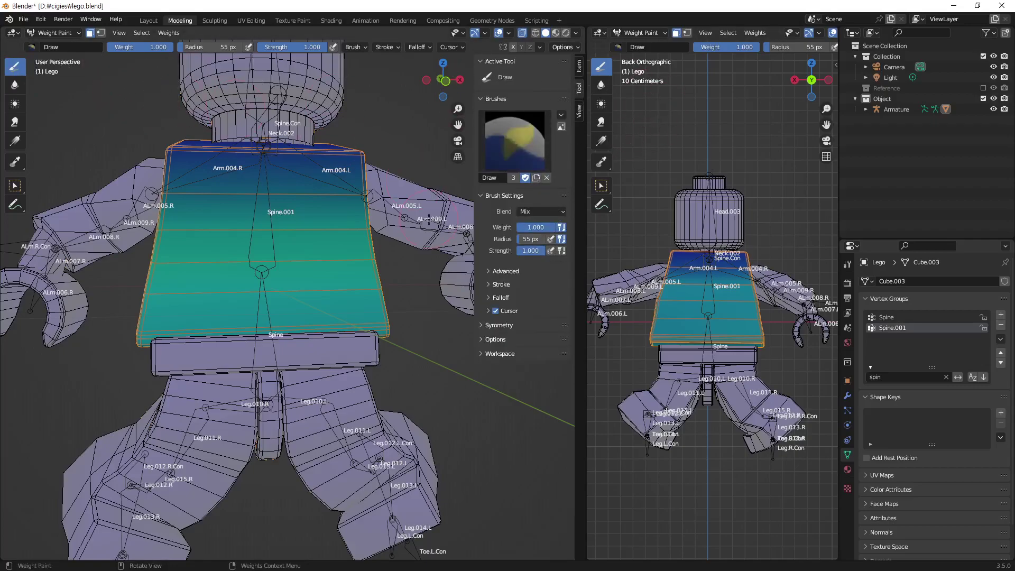
pyautogui.click(557, 211)
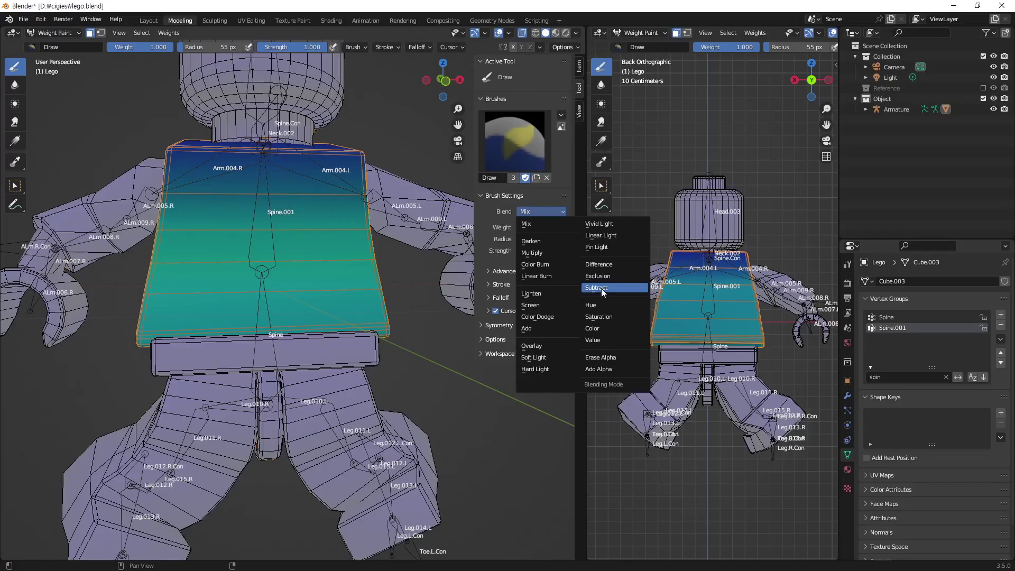
# - Set the brush blend to Subtract and fade Spine.001 weight out along the lower torso, front and left side
pyautogui.click(601, 288)
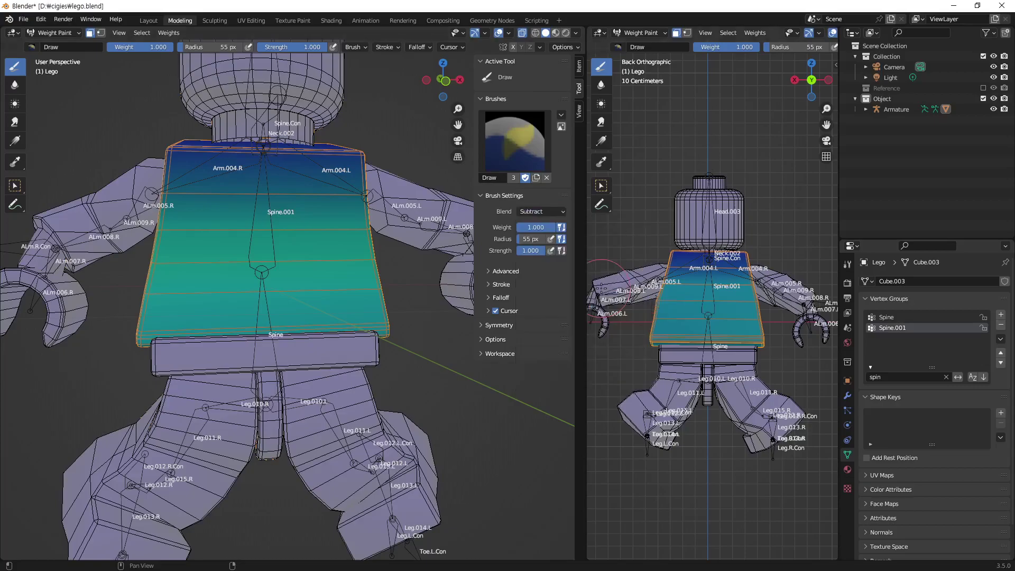
pyautogui.moveTo(227, 354)
pyautogui.mouseDown(button='middle')
pyautogui.moveTo(197, 374)
pyautogui.moveTo(211, 304)
pyautogui.mouseUp(button='middle')
pyautogui.moveTo(212, 304); pyautogui.dragTo(203, 273)
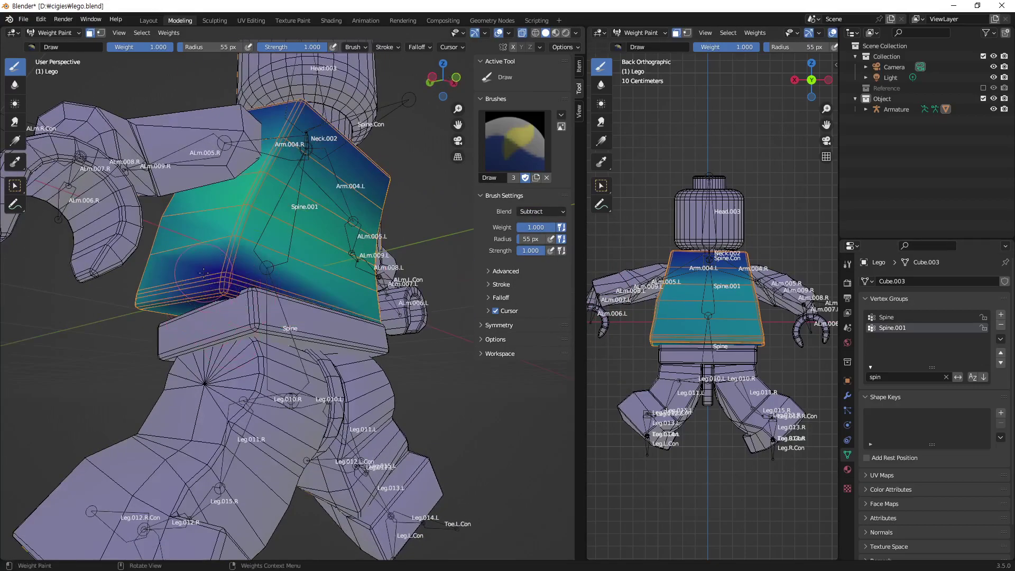
pyautogui.moveTo(343, 296); pyautogui.dragTo(317, 304, button='middle')
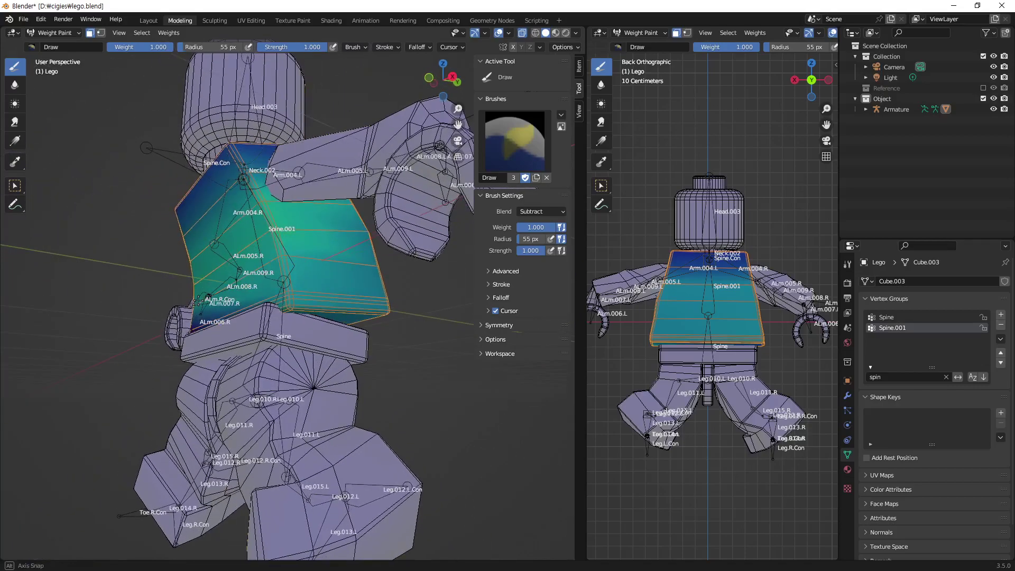
pyautogui.moveTo(227, 318); pyautogui.dragTo(313, 305)
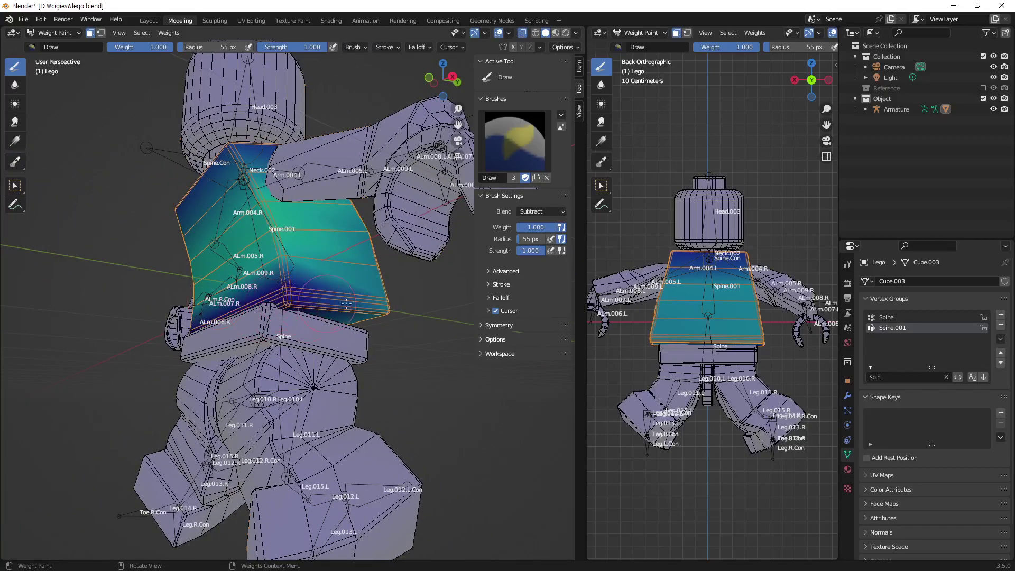
pyautogui.moveTo(347, 303); pyautogui.dragTo(338, 317, button='middle')
pyautogui.moveTo(392, 317); pyautogui.dragTo(244, 305)
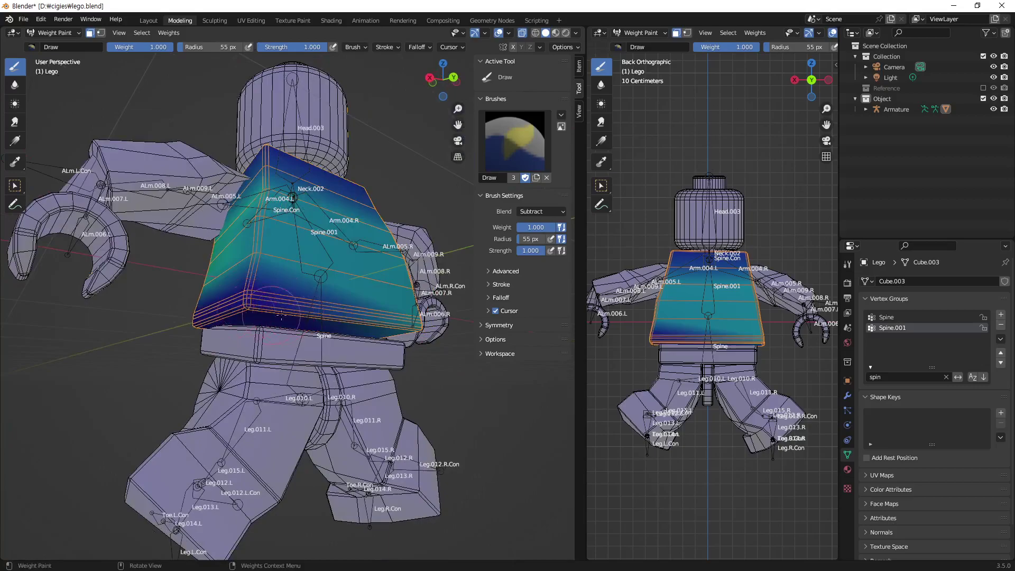
pyautogui.moveTo(281, 315); pyautogui.dragTo(296, 309, button='middle')
pyautogui.moveTo(238, 312); pyautogui.dragTo(417, 293)
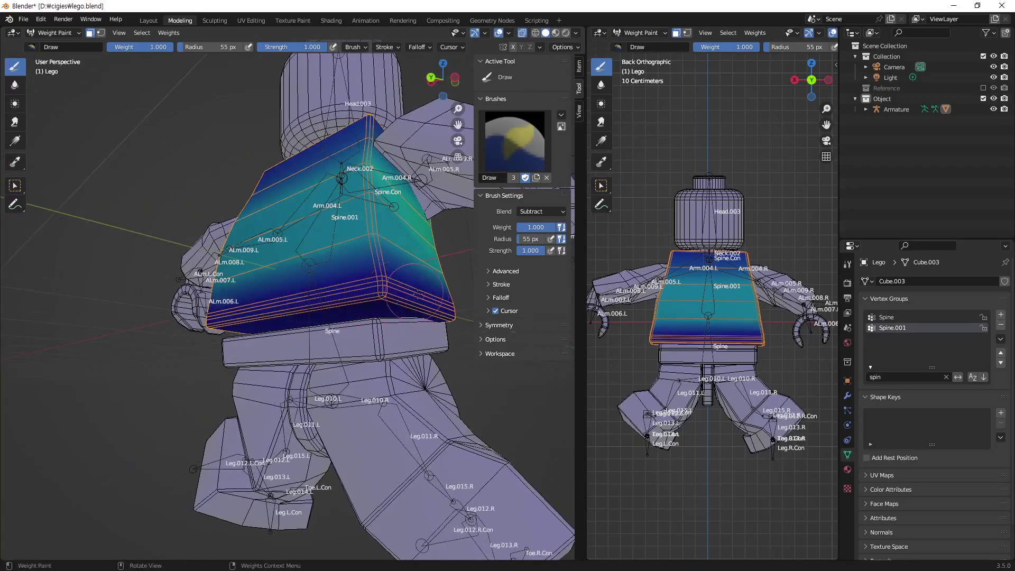
pyautogui.moveTo(341, 302)
pyautogui.mouseDown(button='middle')
pyautogui.moveTo(464, 352)
pyautogui.moveTo(3, 348)
pyautogui.mouseUp(button='middle')
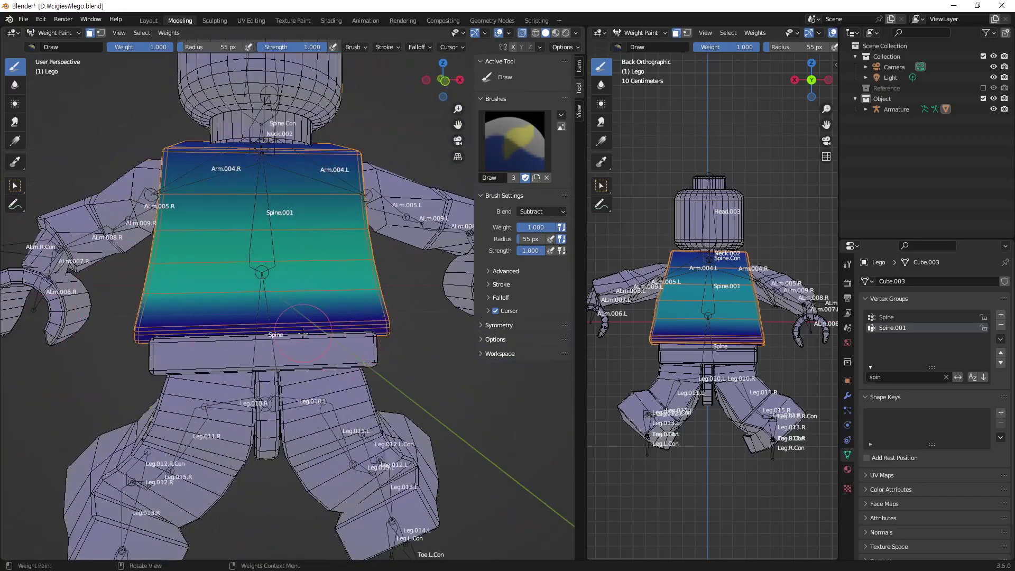
pyautogui.moveTo(303, 332); pyautogui.dragTo(333, 343, button='middle')
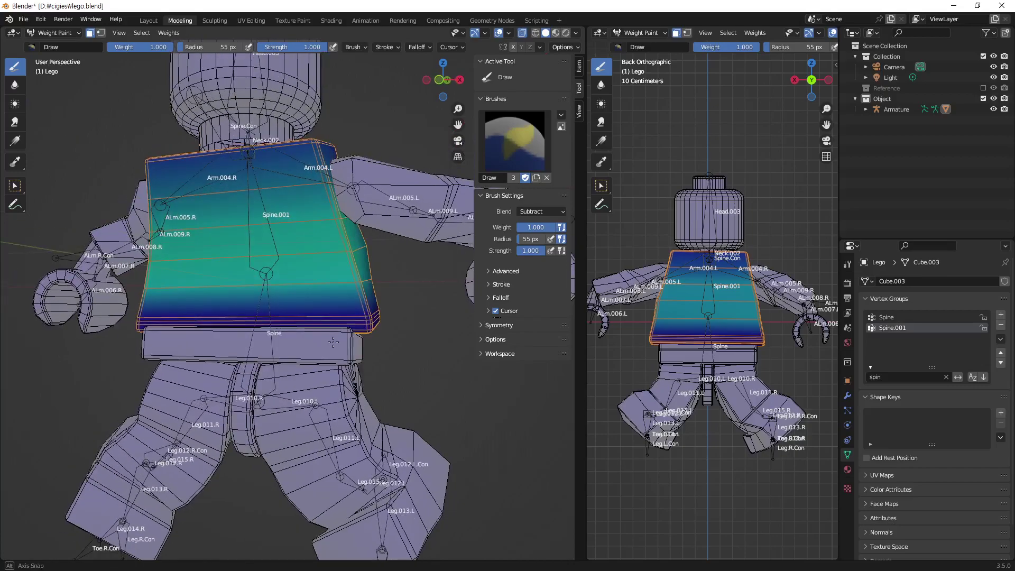
pyautogui.moveTo(334, 343)
pyautogui.mouseDown(button='middle')
pyautogui.moveTo(323, 285)
pyautogui.moveTo(272, 154)
pyautogui.mouseUp(button='middle')
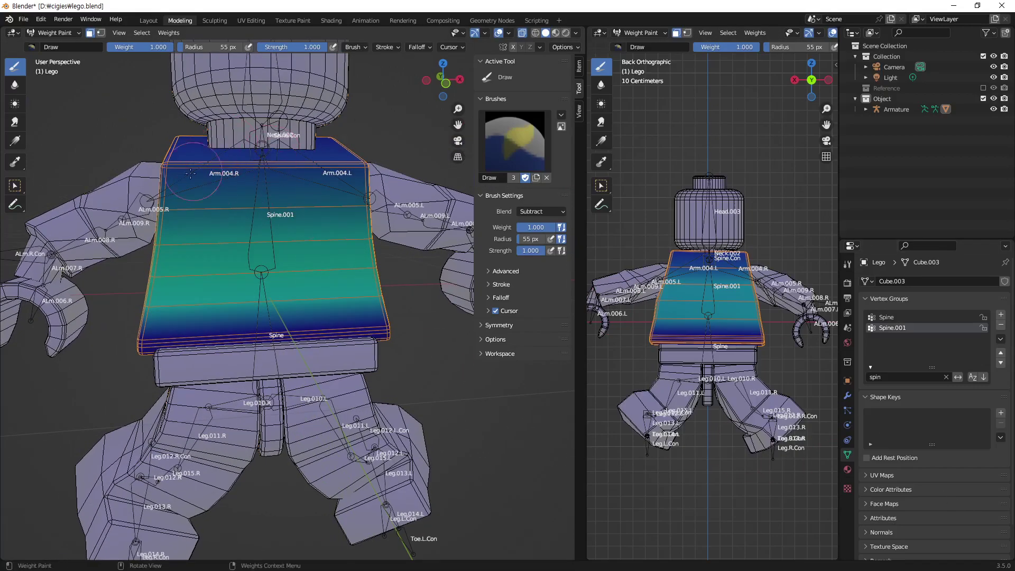
# - Filter the vertex groups by '004' and make Arm.004.L the active group
pyautogui.click(906, 376)
pyautogui.write('004')
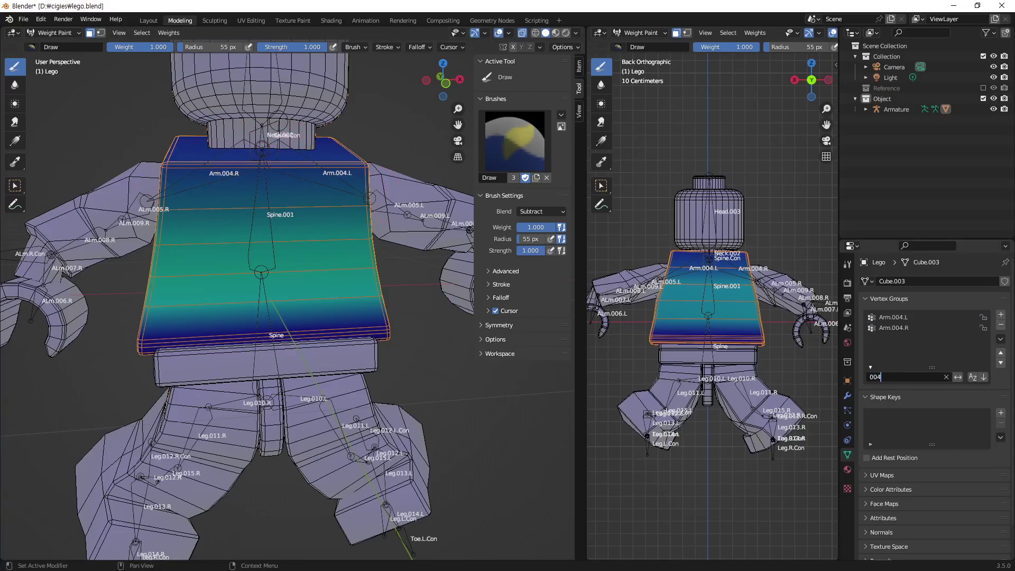
pyautogui.click(902, 316)
# - Subtract Arm.004.L weight from the lower and lower-left torso, then make Arm.004.R active
pyautogui.moveTo(465, 415); pyautogui.dragTo(331, 341, button='middle')
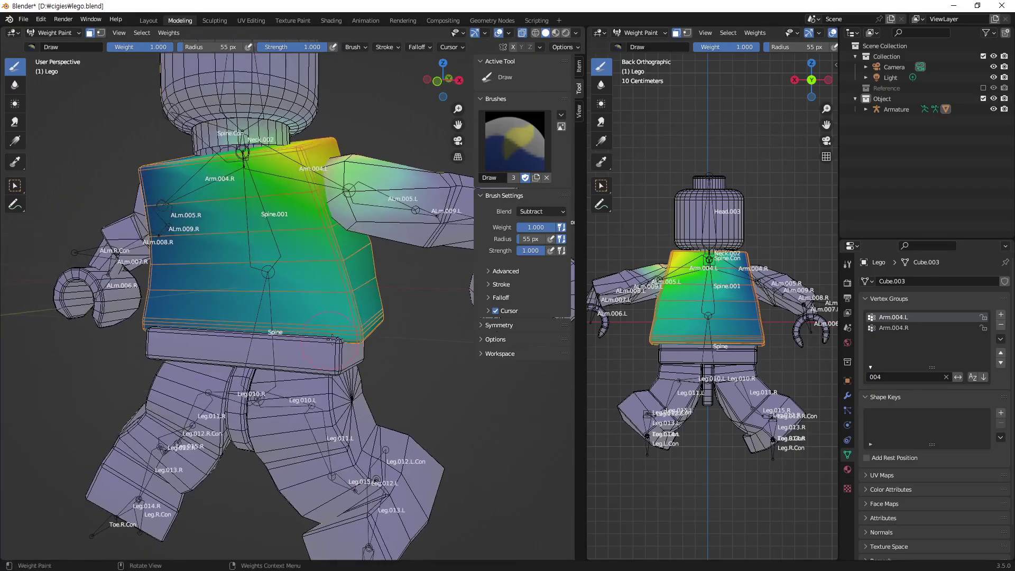
pyautogui.moveTo(332, 342); pyautogui.dragTo(395, 332)
pyautogui.moveTo(338, 332); pyautogui.dragTo(358, 318, button='middle')
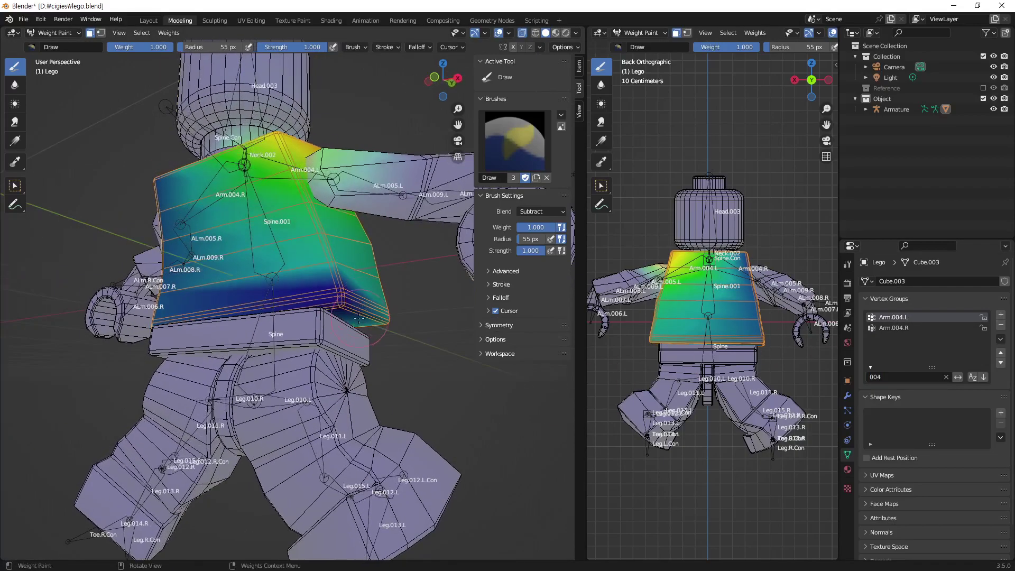
pyautogui.moveTo(381, 310); pyautogui.dragTo(412, 317)
pyautogui.moveTo(412, 317)
pyautogui.mouseDown(button='middle')
pyautogui.moveTo(271, 322)
pyautogui.moveTo(370, 338)
pyautogui.mouseUp(button='middle')
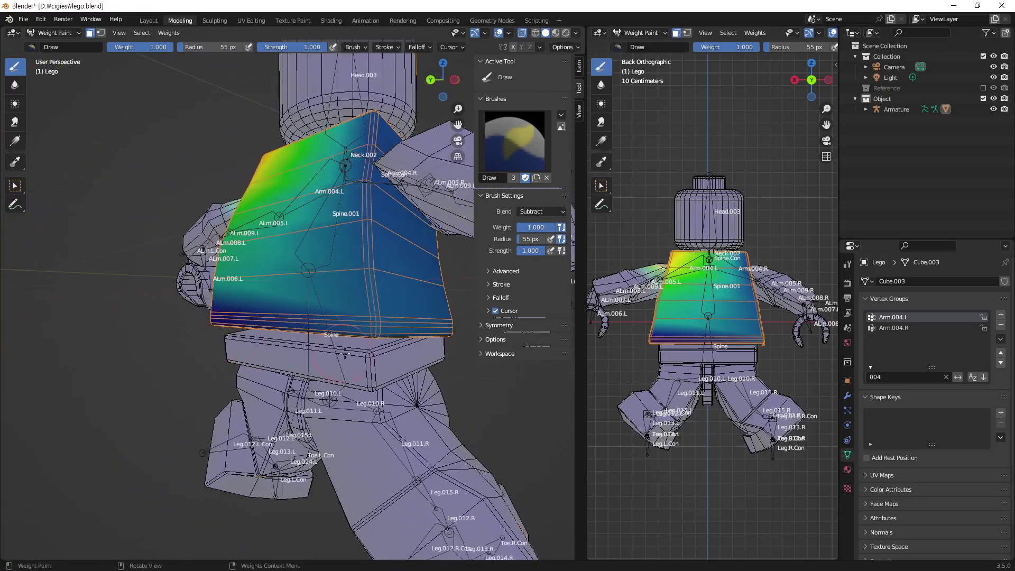
pyautogui.moveTo(370, 338); pyautogui.dragTo(413, 344)
pyautogui.moveTo(360, 315); pyautogui.dragTo(222, 296, button='middle')
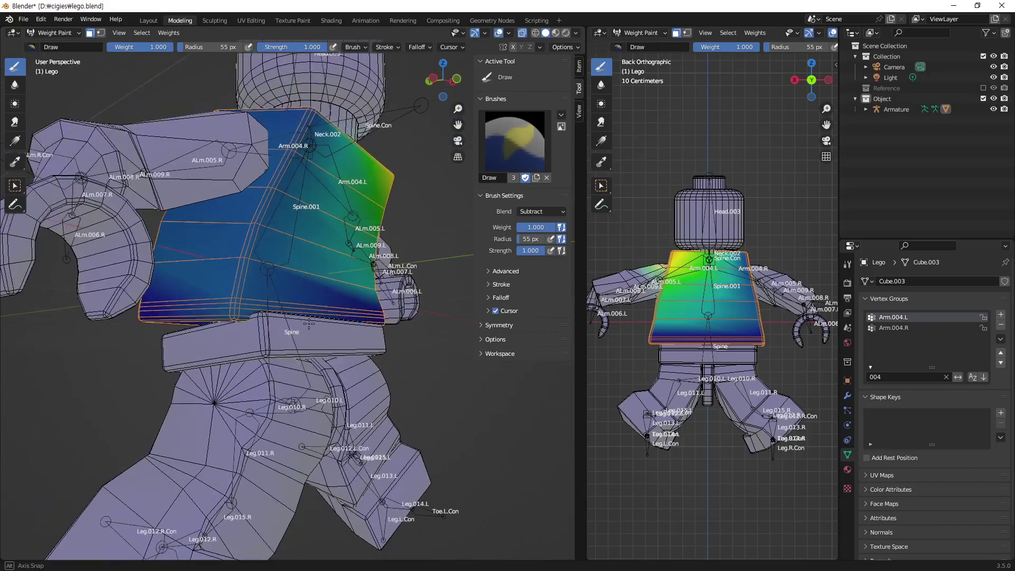
pyautogui.moveTo(222, 296); pyautogui.dragTo(253, 311)
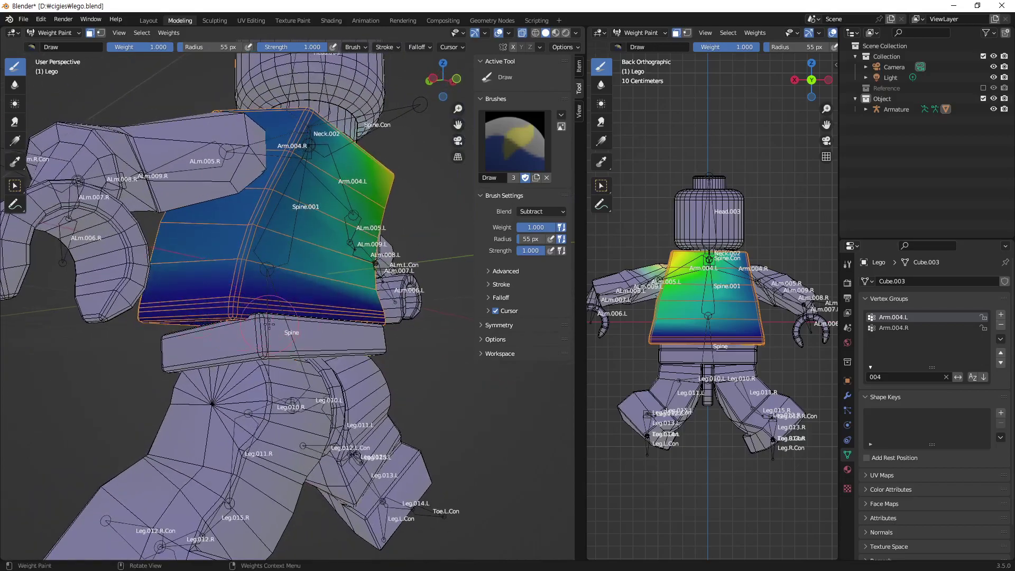
pyautogui.click(941, 328)
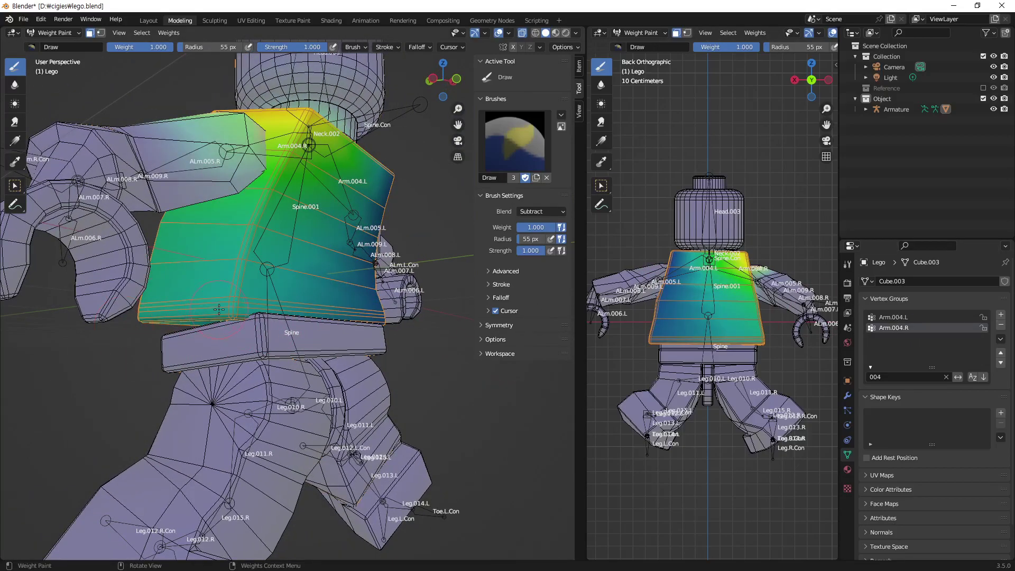
# - Subtract Arm.004.R weight from the lower torso on both sides
pyautogui.moveTo(219, 309); pyautogui.dragTo(228, 307)
pyautogui.moveTo(283, 312); pyautogui.dragTo(253, 313, button='middle')
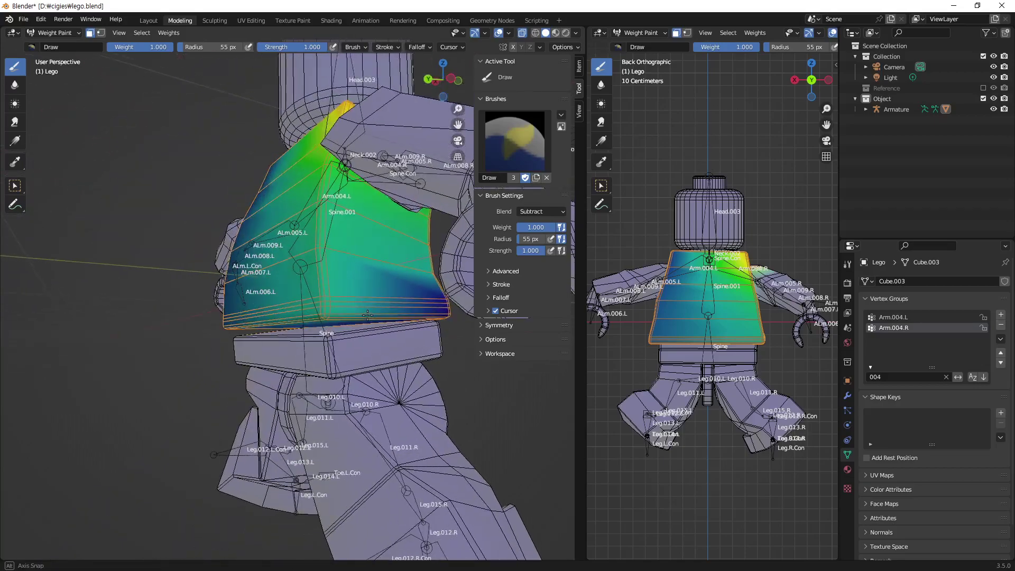
pyautogui.moveTo(254, 312); pyautogui.dragTo(392, 317)
pyautogui.moveTo(272, 327); pyautogui.dragTo(270, 313, button='middle')
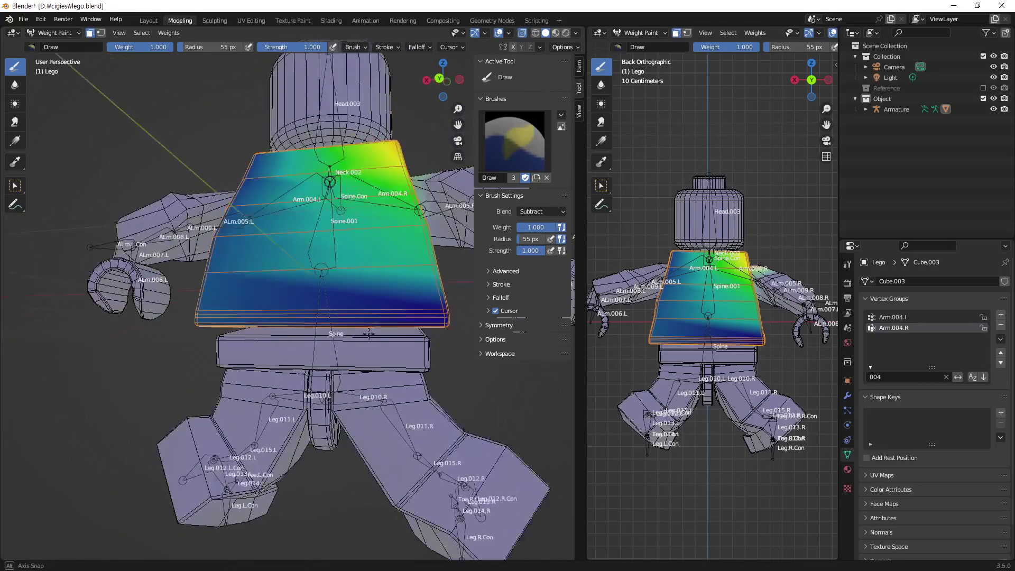
pyautogui.moveTo(285, 309); pyautogui.dragTo(270, 313)
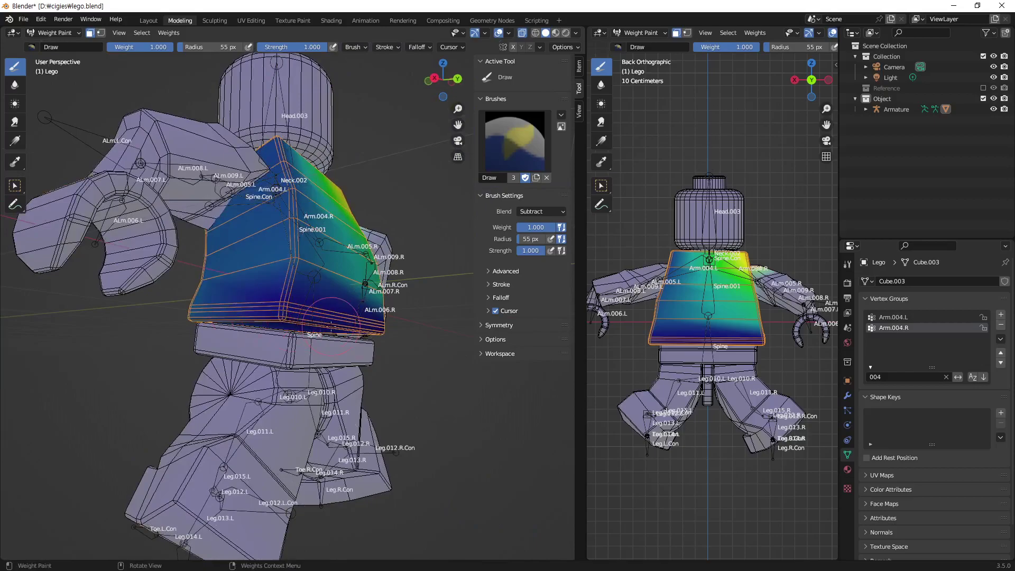
pyautogui.moveTo(331, 323); pyautogui.dragTo(368, 318, button='middle')
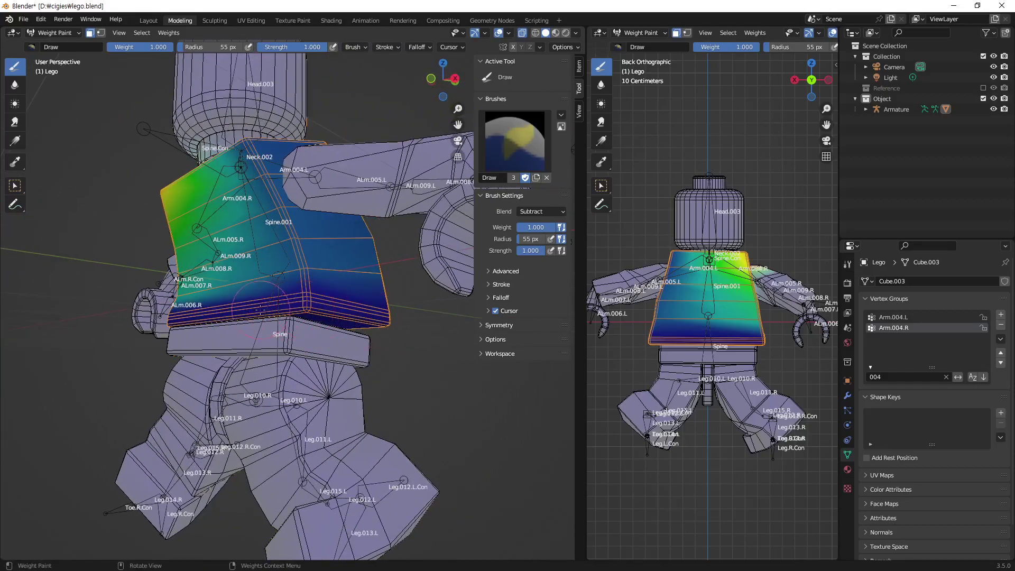
pyautogui.moveTo(187, 313)
pyautogui.mouseDown(button='middle')
pyautogui.moveTo(259, 319)
pyautogui.moveTo(209, 316)
pyautogui.mouseUp(button='middle')
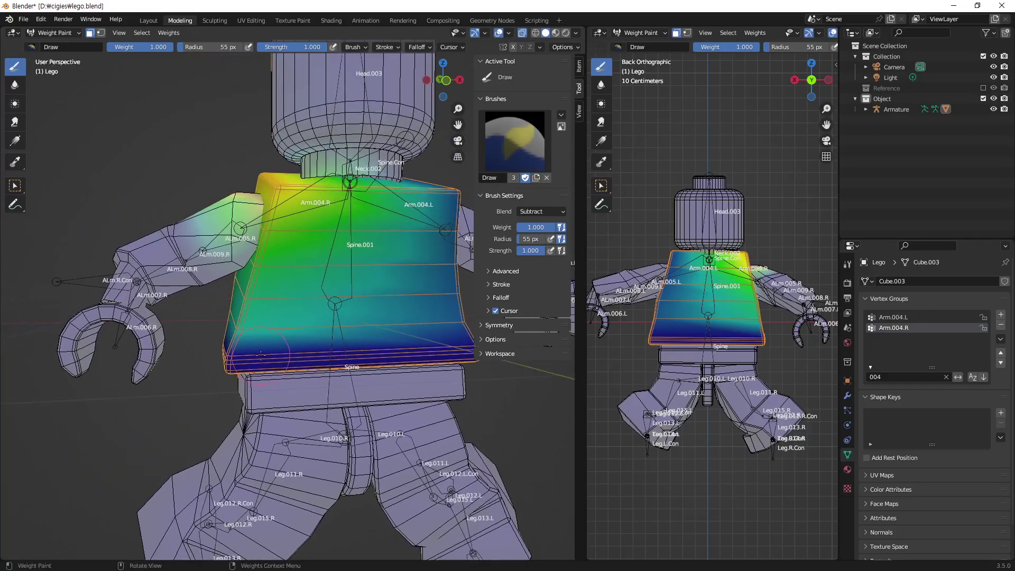
# - Erase Arm.004.R weight across the middle and upper torso up to the neck
pyautogui.moveTo(233, 301); pyautogui.dragTo(439, 296)
pyautogui.moveTo(264, 264); pyautogui.dragTo(450, 253)
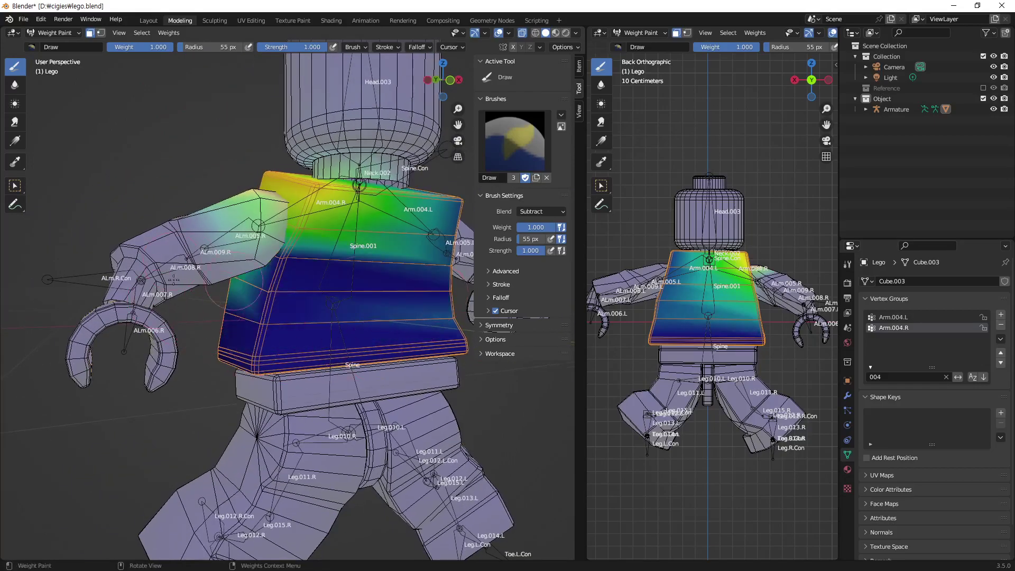
pyautogui.moveTo(275, 227); pyautogui.dragTo(450, 201)
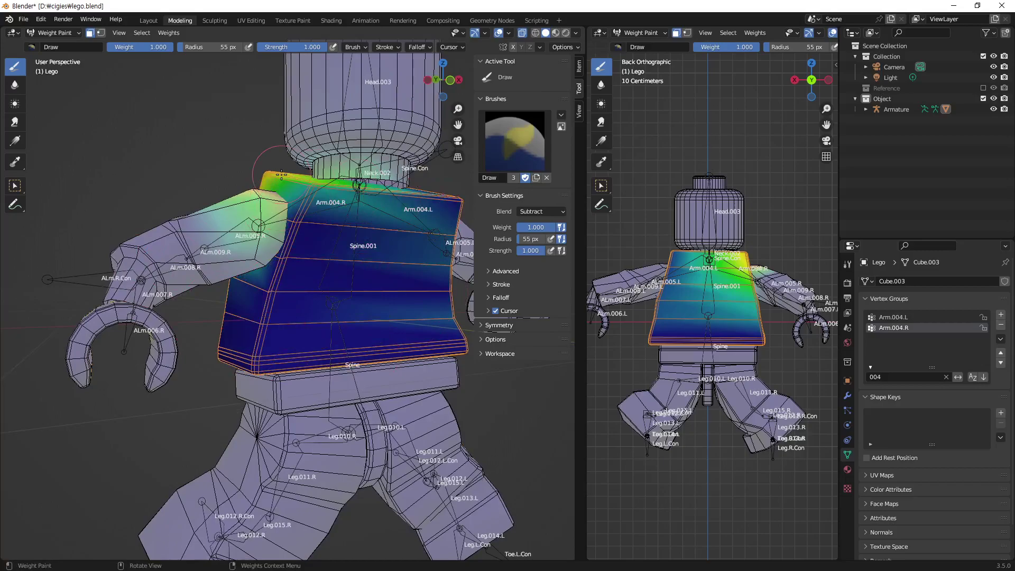
pyautogui.moveTo(270, 185); pyautogui.dragTo(370, 197)
pyautogui.moveTo(428, 197); pyautogui.dragTo(385, 205, button='middle')
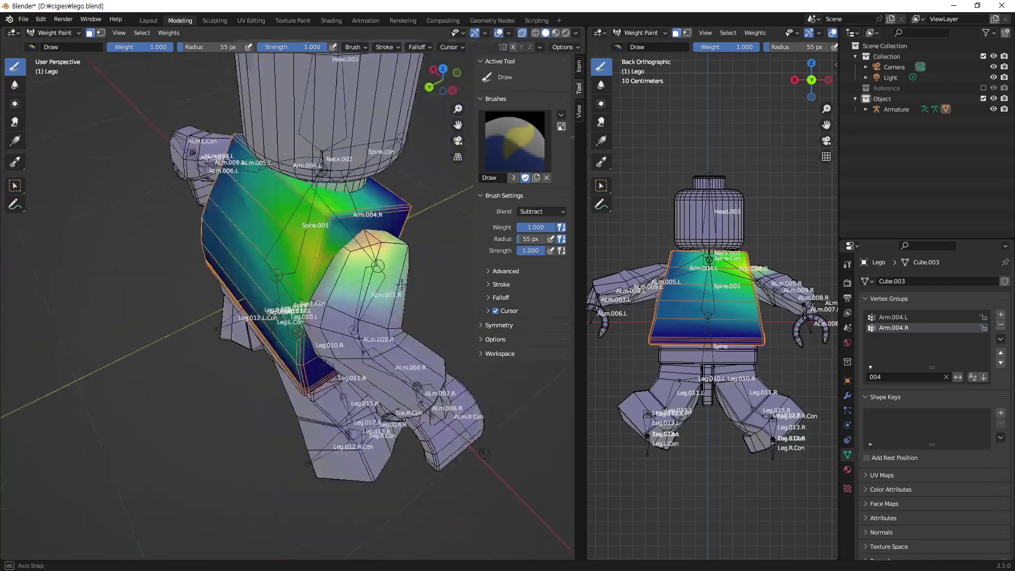
# - Clear the remaining leftover Arm.004.R weight from all sides of the torso
pyautogui.moveTo(359, 211)
pyautogui.mouseDown()
pyautogui.moveTo(222, 228)
pyautogui.moveTo(339, 275)
pyautogui.mouseUp()
pyautogui.moveTo(201, 296); pyautogui.dragTo(344, 317)
pyautogui.moveTo(212, 328); pyautogui.dragTo(364, 349)
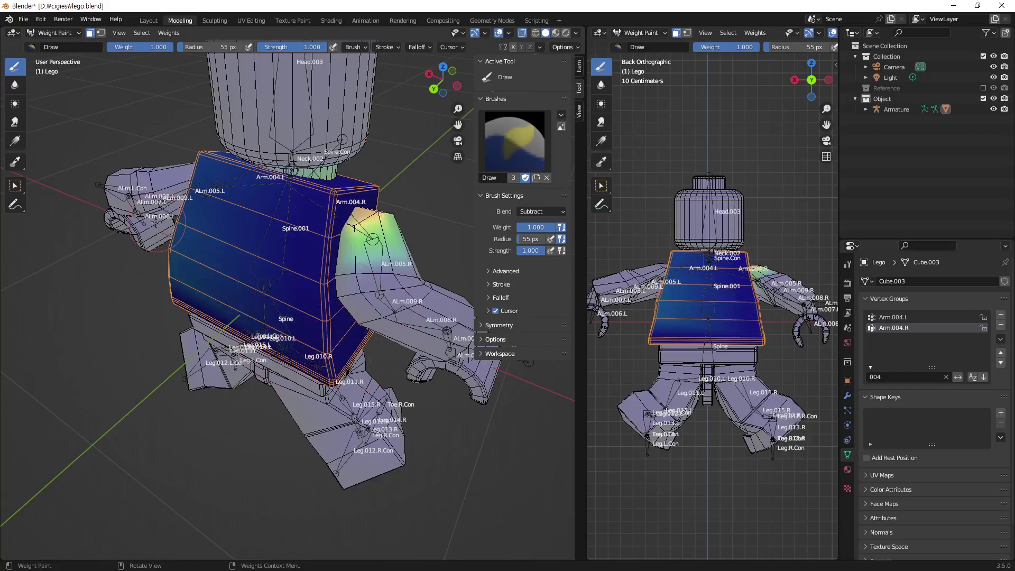
pyautogui.moveTo(156, 222); pyautogui.dragTo(222, 227, button='middle')
pyautogui.moveTo(154, 217); pyautogui.dragTo(275, 281)
pyautogui.moveTo(180, 249)
pyautogui.mouseDown()
pyautogui.moveTo(255, 285)
pyautogui.moveTo(272, 363)
pyautogui.moveTo(261, 442)
pyautogui.mouseUp()
pyautogui.moveTo(261, 442); pyautogui.dragTo(228, 316, button='middle')
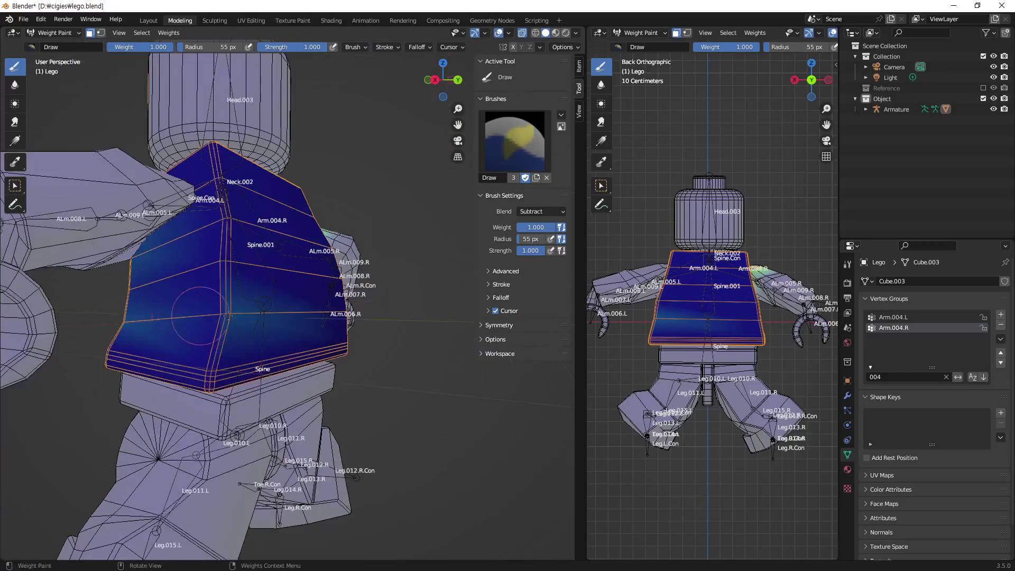
pyautogui.moveTo(228, 316); pyautogui.dragTo(275, 265)
pyautogui.moveTo(275, 265); pyautogui.dragTo(317, 285, button='middle')
pyautogui.moveTo(296, 317)
pyautogui.mouseDown()
pyautogui.moveTo(331, 287)
pyautogui.moveTo(392, 275)
pyautogui.moveTo(254, 238)
pyautogui.moveTo(296, 201)
pyautogui.mouseUp()
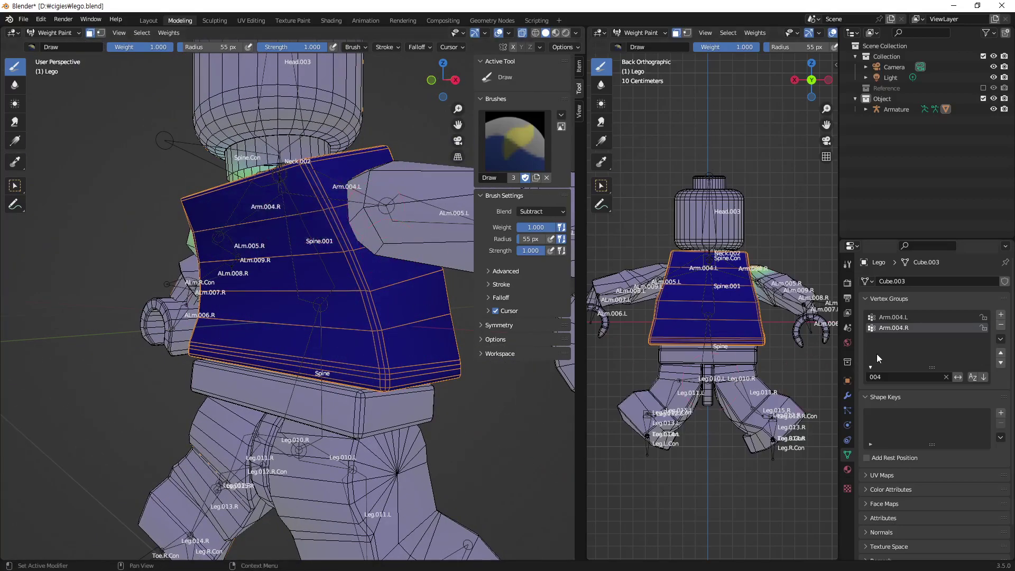
# - Make Arm.004.L active again and subtract its weight from the torso's front, sides and back
pyautogui.click(899, 317)
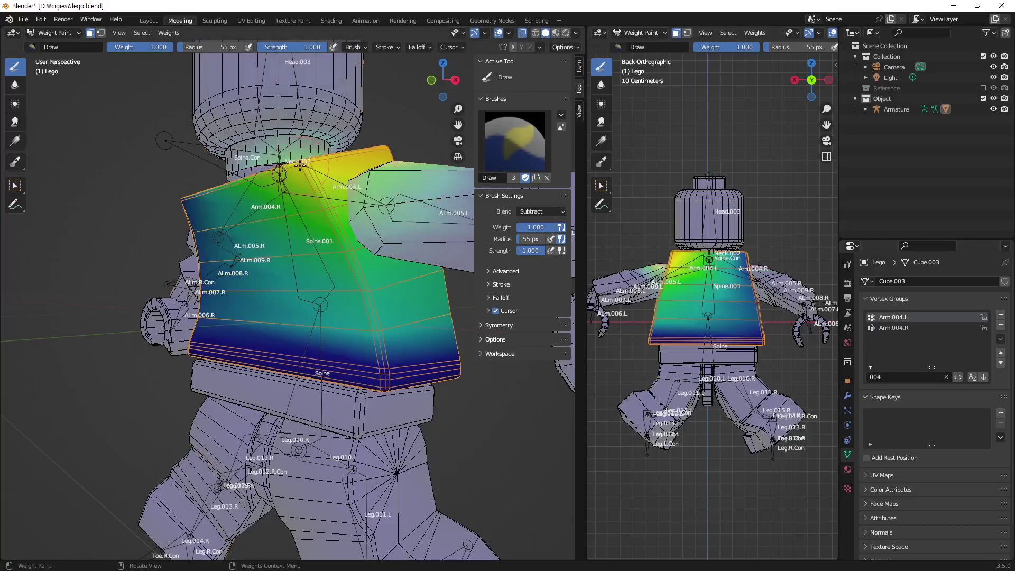
pyautogui.moveTo(299, 166)
pyautogui.mouseDown()
pyautogui.moveTo(323, 264)
pyautogui.moveTo(391, 412)
pyautogui.mouseUp()
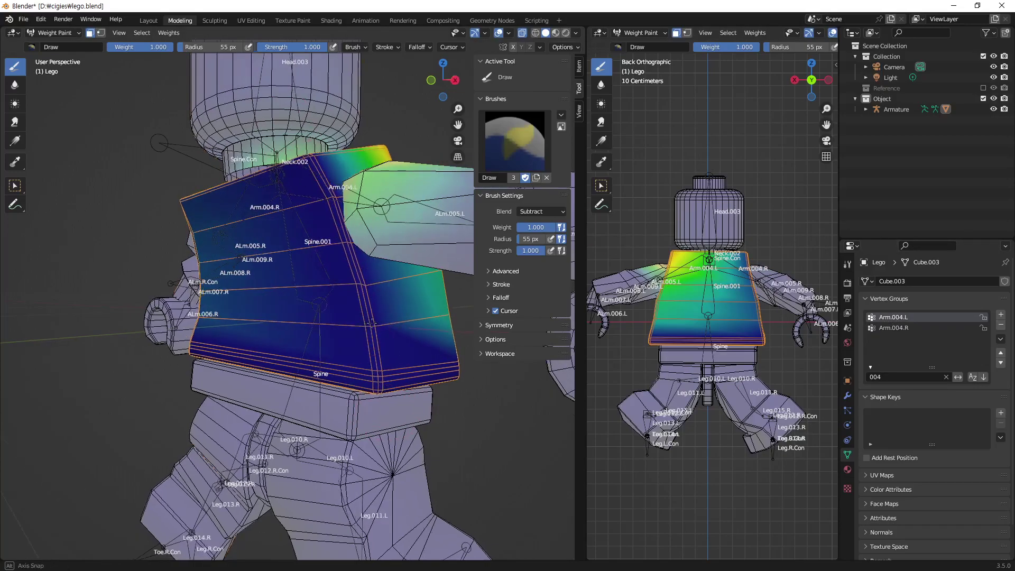
pyautogui.moveTo(298, 140); pyautogui.dragTo(268, 334, button='middle')
pyautogui.moveTo(201, 410); pyautogui.dragTo(209, 154)
pyautogui.moveTo(260, 205); pyautogui.dragTo(334, 356, button='middle')
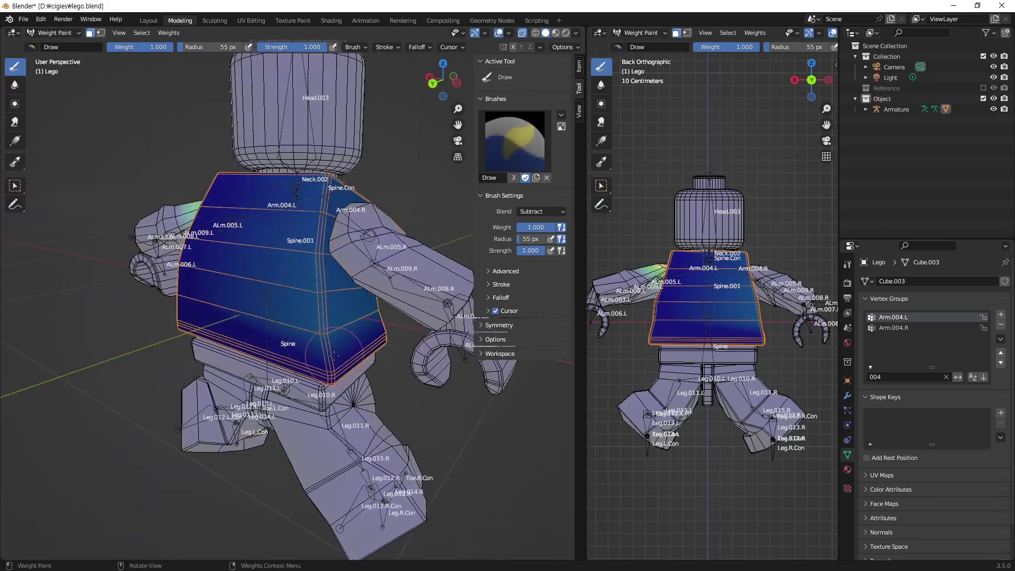
pyautogui.moveTo(326, 367); pyautogui.dragTo(324, 163)
pyautogui.moveTo(385, 276)
pyautogui.mouseDown(button='middle')
pyautogui.moveTo(296, 286)
pyautogui.moveTo(233, 392)
pyautogui.mouseUp(button='middle')
pyautogui.moveTo(232, 391)
pyautogui.mouseDown()
pyautogui.moveTo(254, 286)
pyautogui.moveTo(349, 153)
pyautogui.mouseUp()
# - Orbit around the torso to confirm it is fully blue, reopening the Blend mode list
pyautogui.moveTo(349, 153); pyautogui.dragTo(249, 211, button='middle')
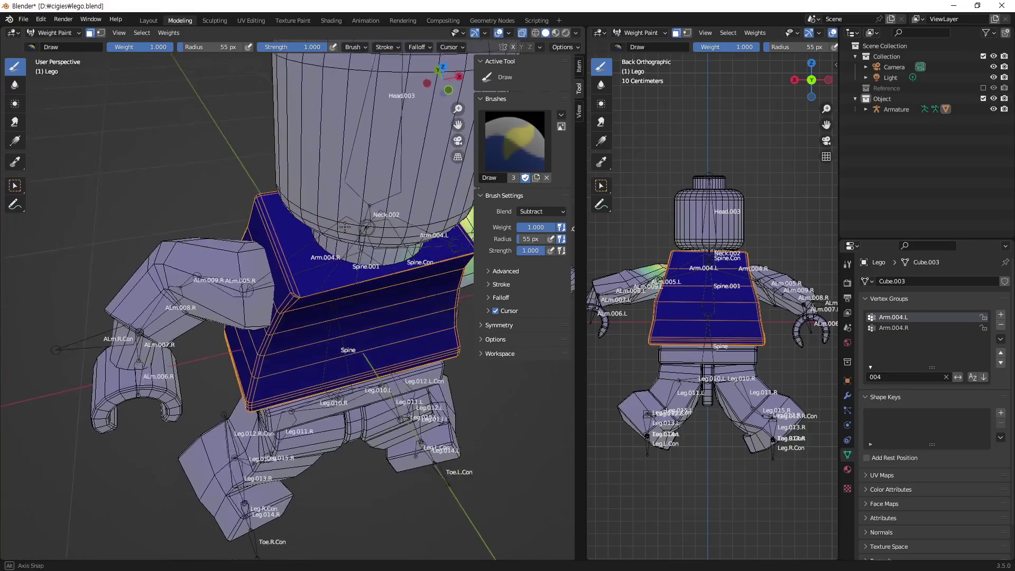
pyautogui.moveTo(423, 284)
pyautogui.mouseDown(button='middle')
pyautogui.moveTo(397, 260)
pyautogui.moveTo(408, 211)
pyautogui.mouseUp(button='middle')
pyautogui.moveTo(210, 353); pyautogui.dragTo(561, 365, button='middle')
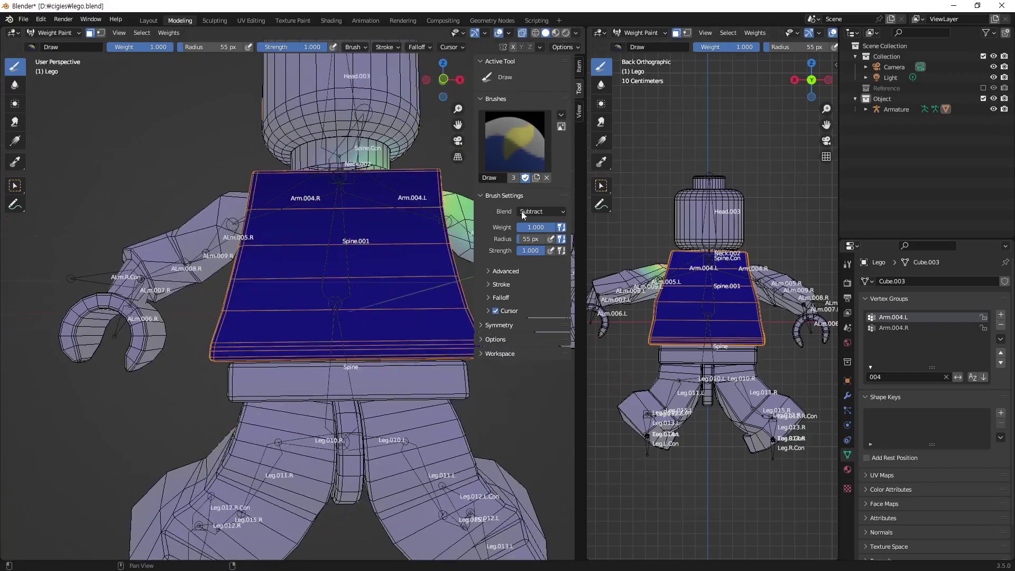
pyautogui.click(560, 212)
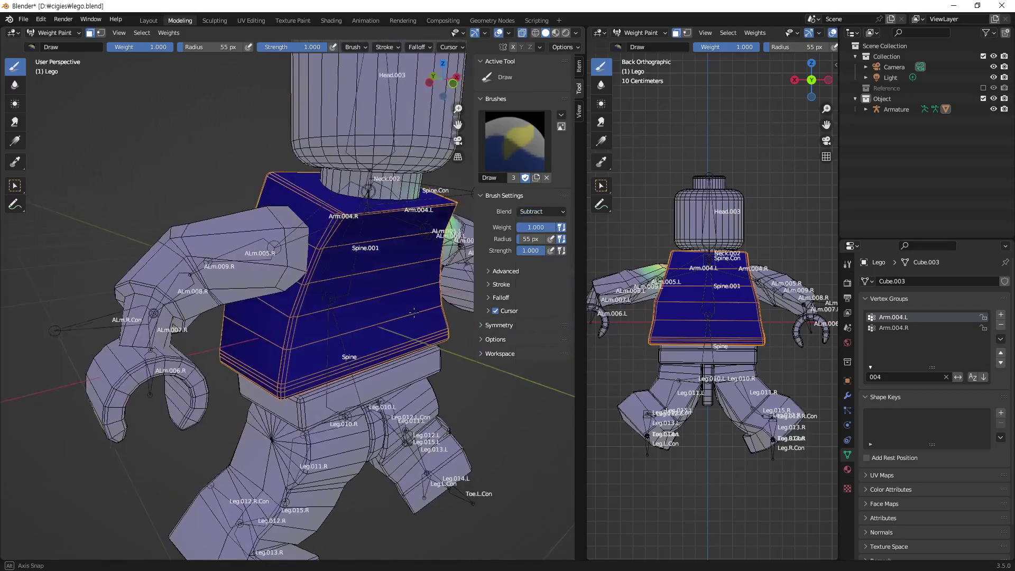
pyautogui.moveTo(414, 312); pyautogui.dragTo(906, 440, button='middle')
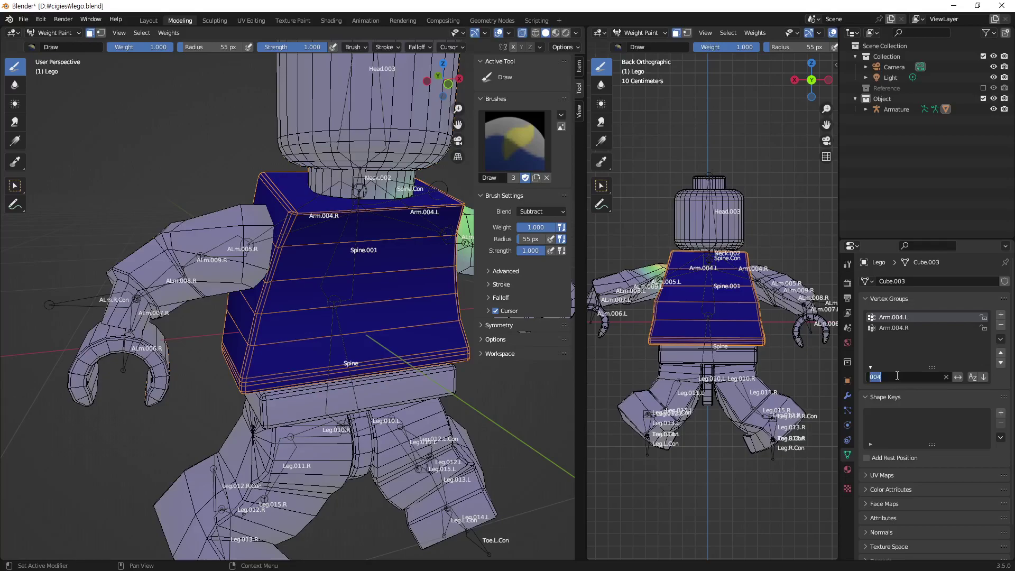
# - Filter vertex groups by 's', make Spine.001 active and set the brush blend to Mix
pyautogui.write('sp')
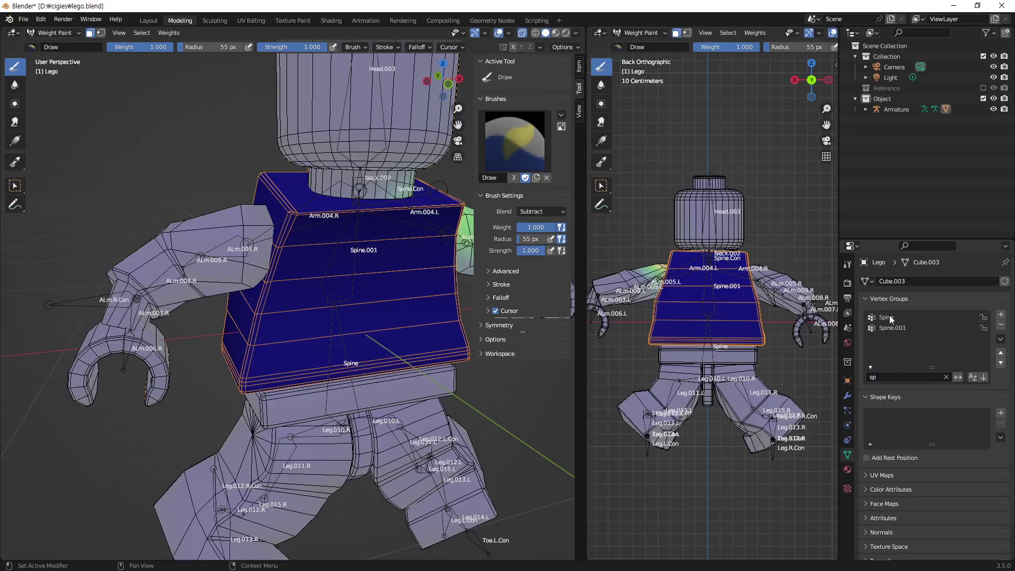
pyautogui.click(888, 317)
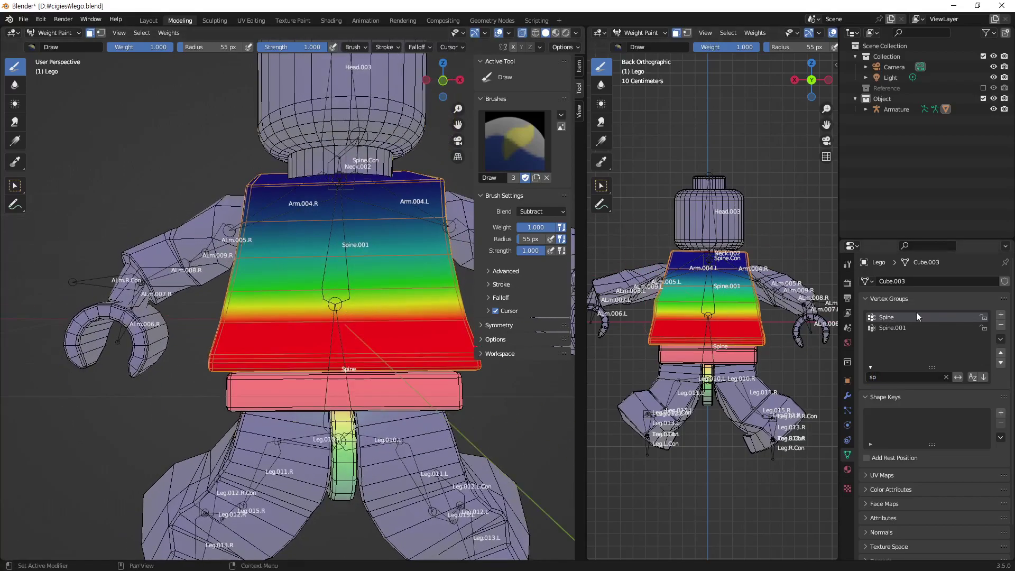
pyautogui.click(896, 328)
pyautogui.moveTo(371, 317); pyautogui.dragTo(324, 313, button='middle')
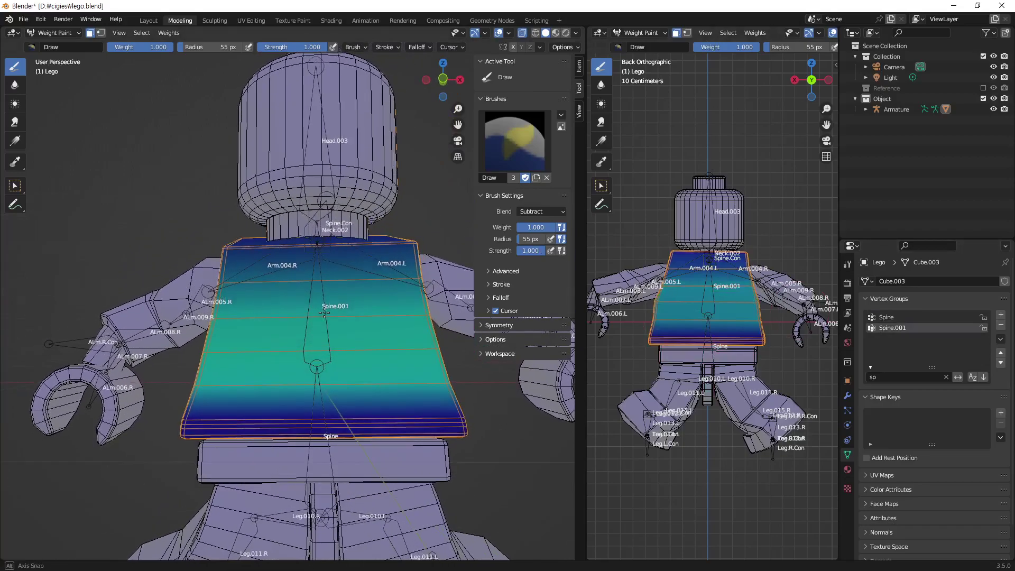
pyautogui.click(550, 211)
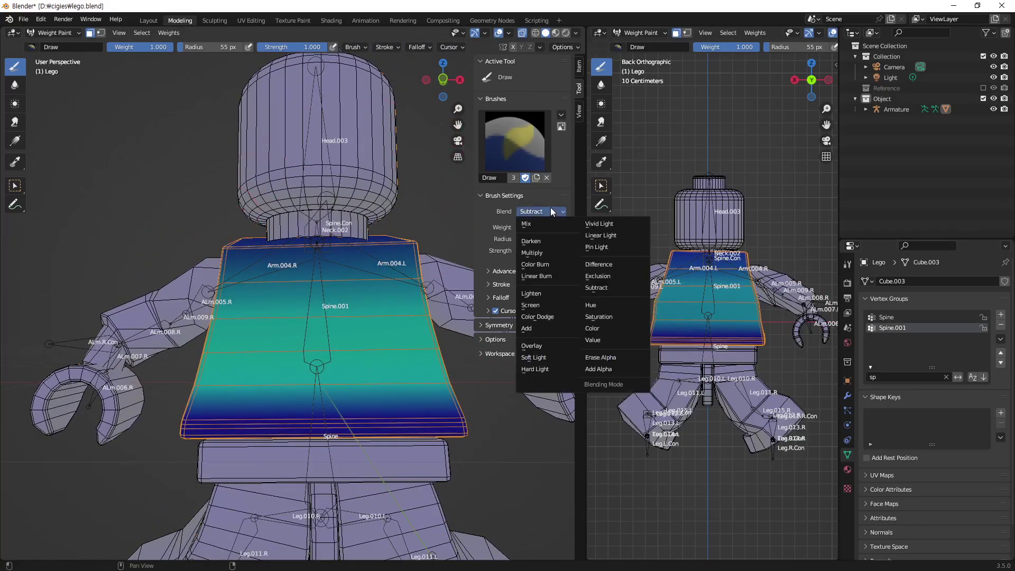
pyautogui.click(537, 223)
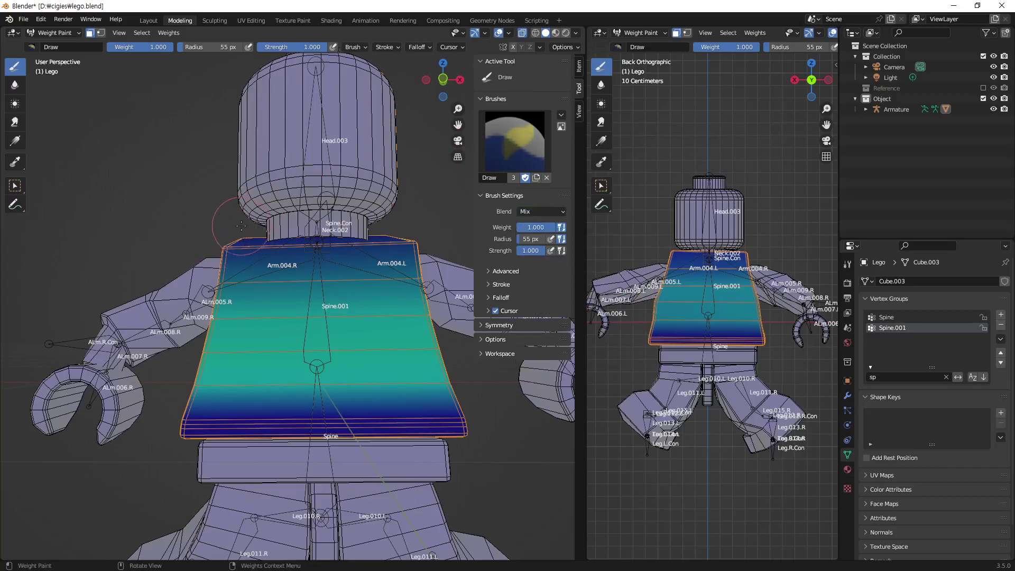
# - Paint full red weight along the shoulder corners and top edge, undoing one stray stroke
pyautogui.moveTo(286, 245); pyautogui.dragTo(222, 238, button='middle')
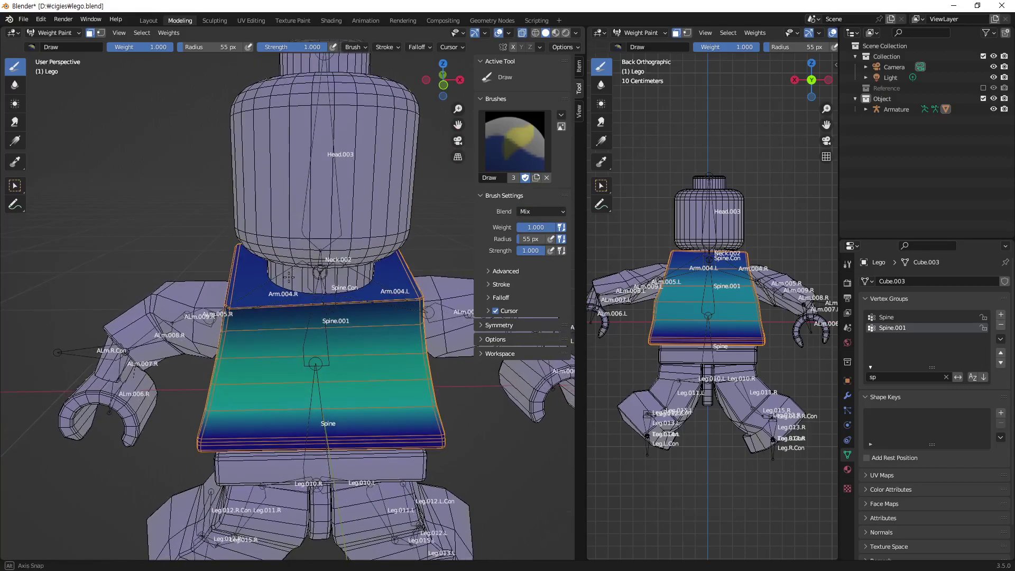
pyautogui.moveTo(244, 286); pyautogui.dragTo(270, 302, button='middle')
pyautogui.scroll(1, 269, 303)
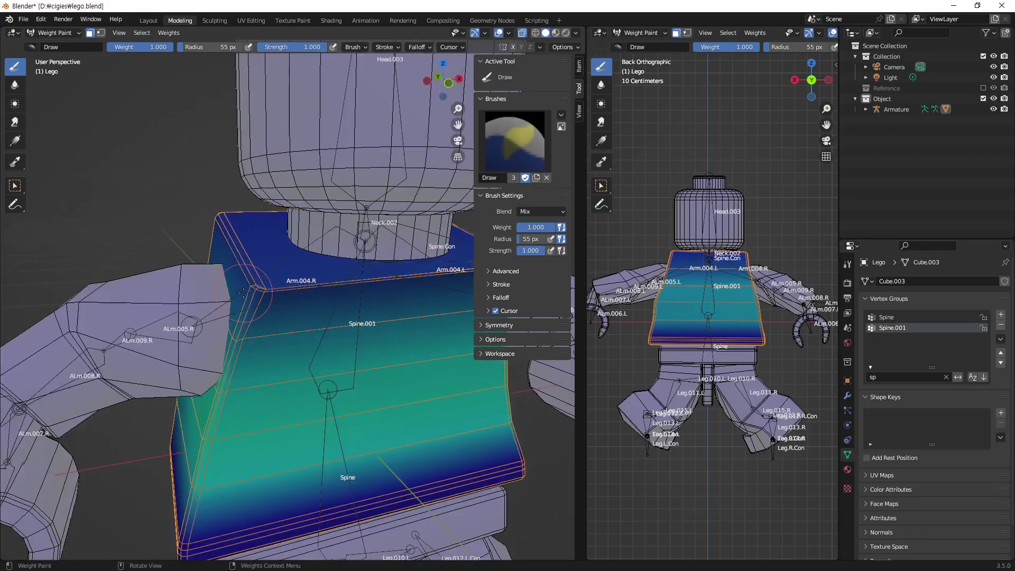
pyautogui.moveTo(258, 302); pyautogui.dragTo(260, 306)
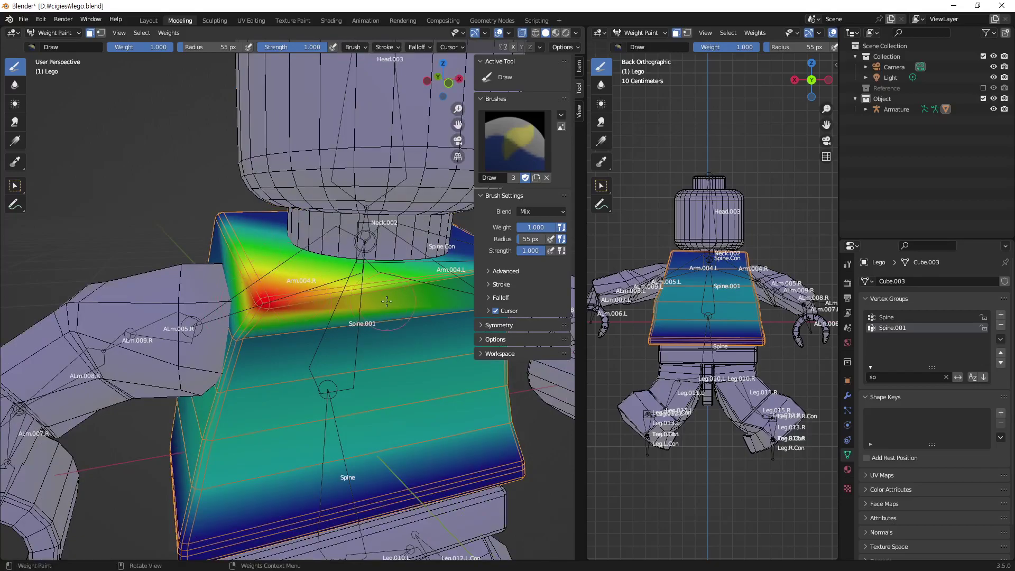
pyautogui.moveTo(387, 301); pyautogui.dragTo(349, 306, button='middle')
pyautogui.moveTo(158, 289); pyautogui.dragTo(347, 307)
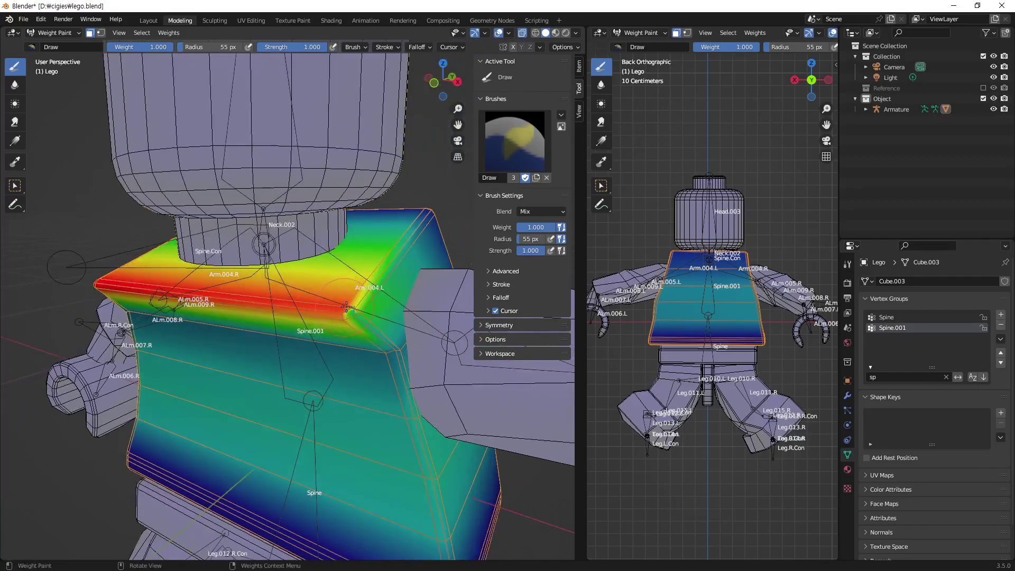
pyautogui.hotkey('ctrl', 'z')
pyautogui.moveTo(386, 300); pyautogui.dragTo(254, 293, button='middle')
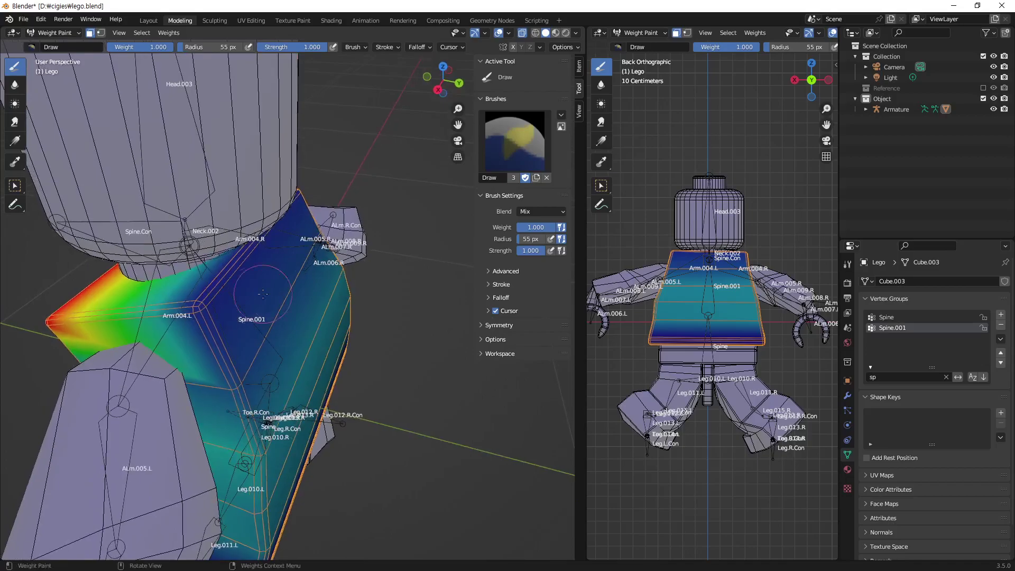
pyautogui.moveTo(64, 318); pyautogui.dragTo(186, 291)
pyautogui.moveTo(171, 303); pyautogui.dragTo(93, 269, button='middle')
pyautogui.moveTo(375, 280)
pyautogui.mouseDown()
pyautogui.moveTo(365, 272)
pyautogui.moveTo(384, 258)
pyautogui.mouseUp()
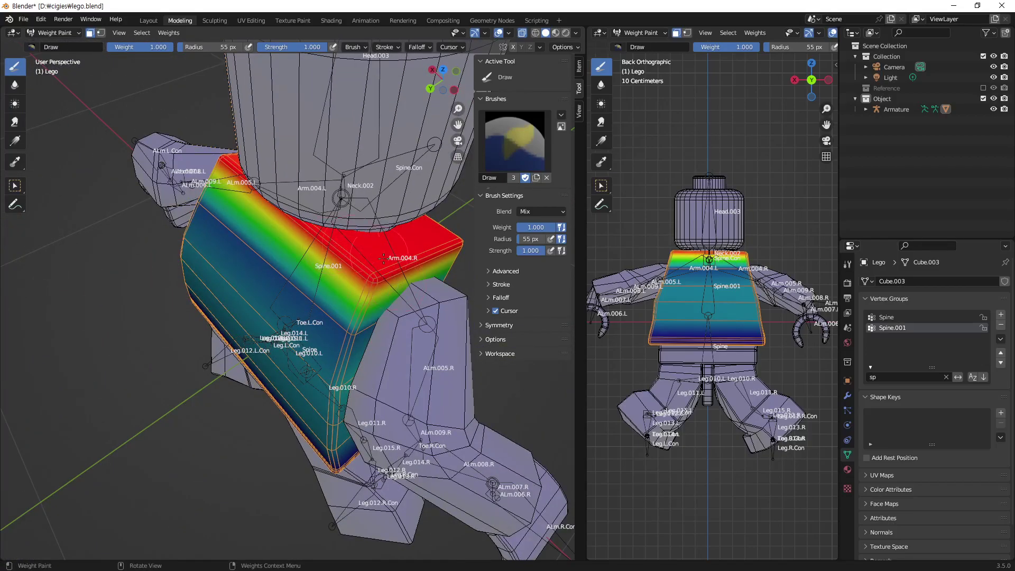
# - Paint red weight over both shoulders near Arm.004.L and Arm.004.R and the upper chest
pyautogui.moveTo(319, 233)
pyautogui.mouseDown(button='middle')
pyautogui.moveTo(233, 231)
pyautogui.moveTo(175, 275)
pyautogui.mouseUp(button='middle')
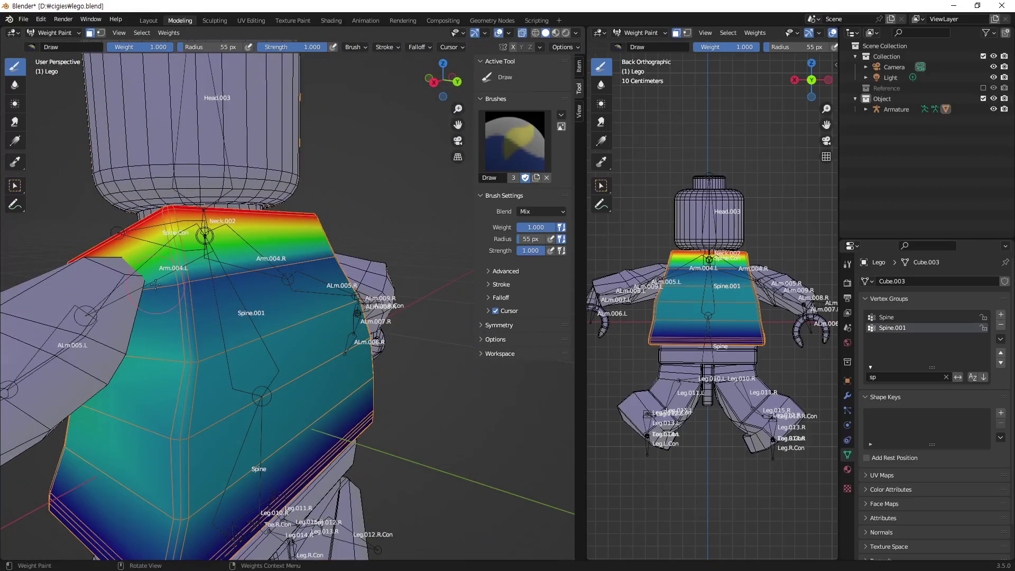
pyautogui.moveTo(153, 248); pyautogui.dragTo(180, 282)
pyautogui.moveTo(180, 282); pyautogui.dragTo(318, 280, button='middle')
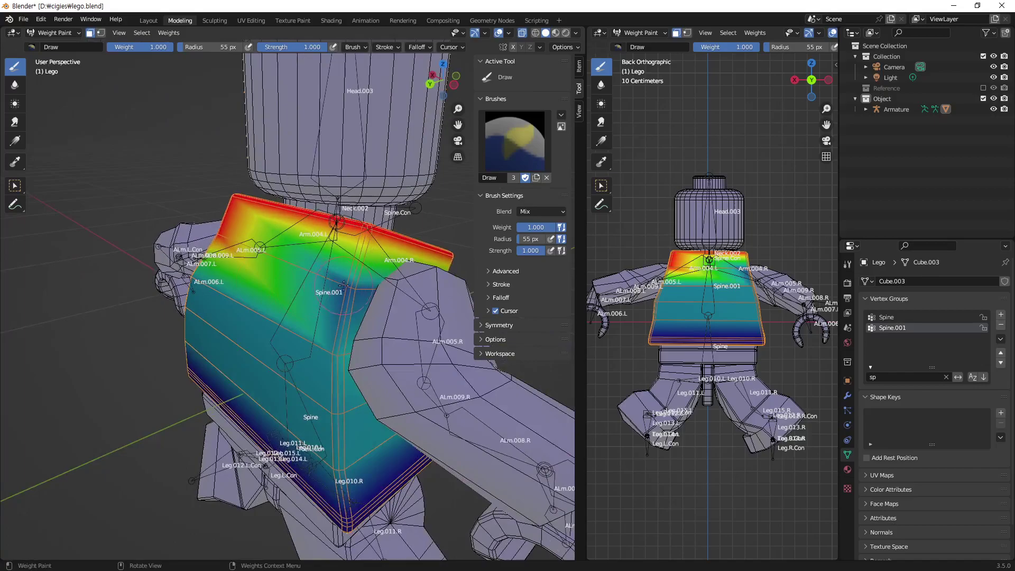
pyautogui.moveTo(344, 283); pyautogui.dragTo(358, 275)
pyautogui.moveTo(358, 275); pyautogui.dragTo(381, 299, button='middle')
pyautogui.moveTo(381, 299); pyautogui.dragTo(391, 307)
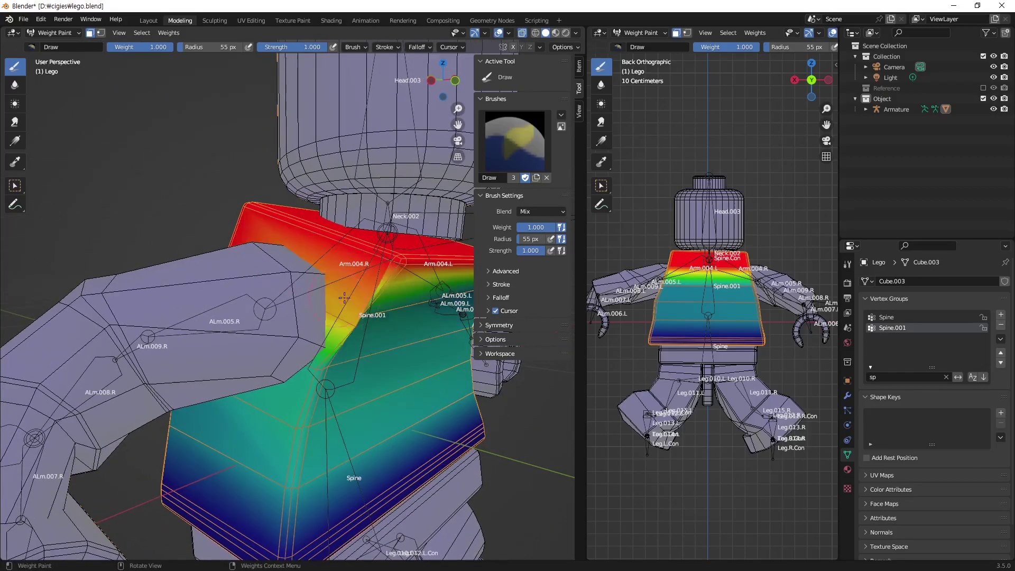
pyautogui.moveTo(391, 307); pyautogui.dragTo(268, 278, button='middle')
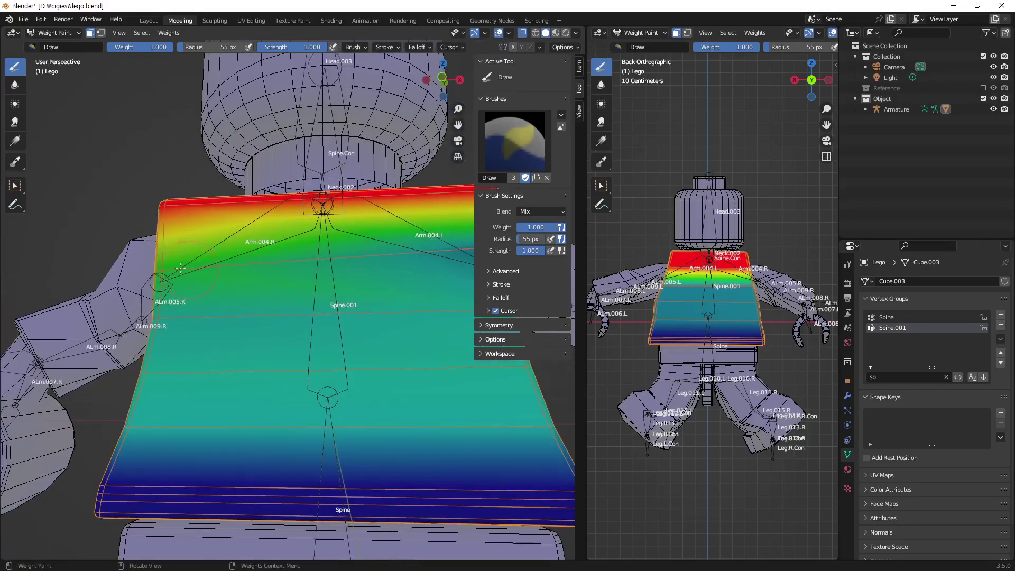
pyautogui.moveTo(180, 268); pyautogui.dragTo(269, 273, button='middle')
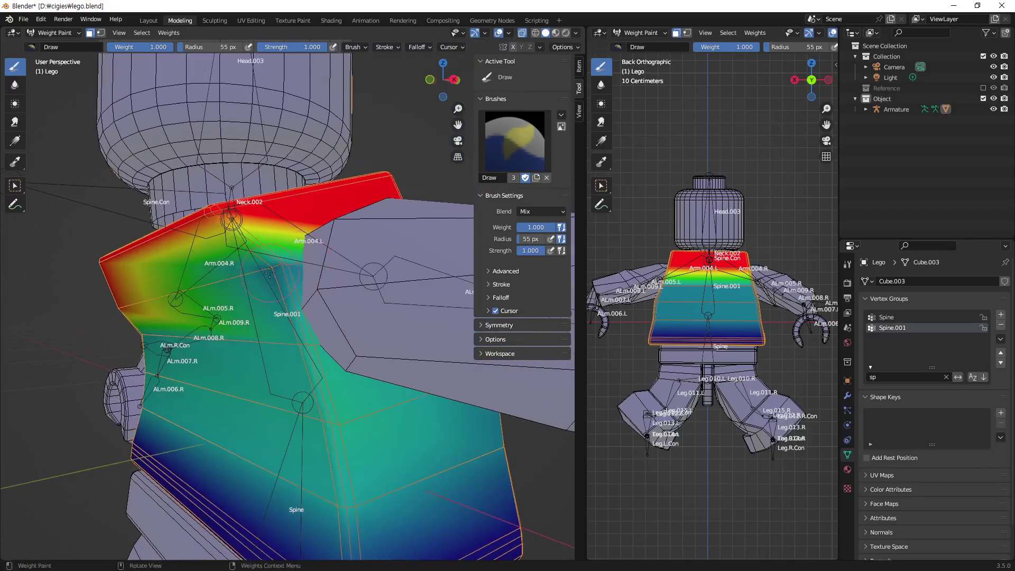
pyautogui.moveTo(270, 273); pyautogui.dragTo(274, 284)
pyautogui.moveTo(228, 282); pyautogui.dragTo(1, 108, button='middle')
pyautogui.click(16, 86)
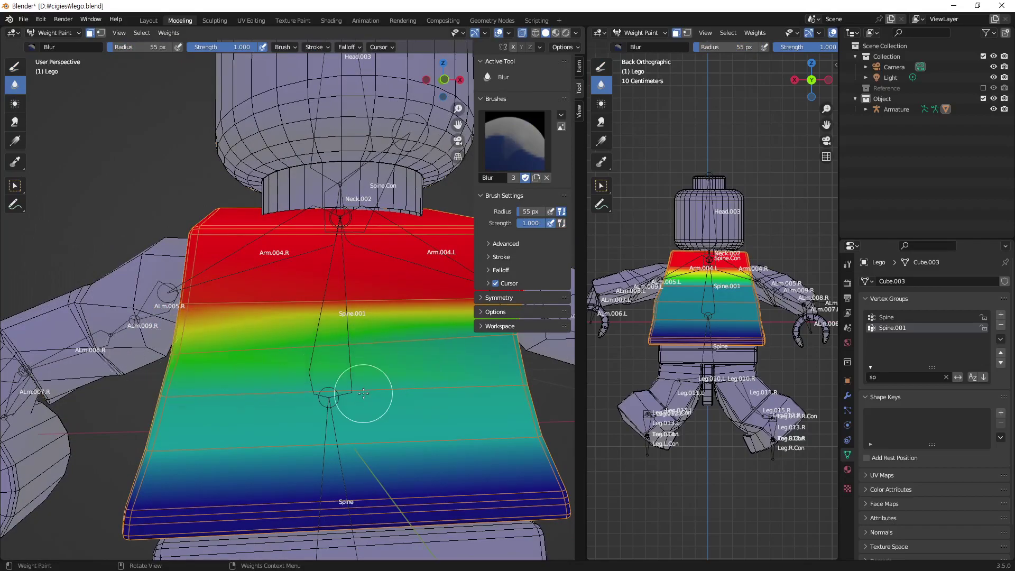
# - Blur the Spine.001 weights across the right chest from several angled views
pyautogui.moveTo(363, 390)
pyautogui.mouseDown(button='middle')
pyautogui.moveTo(275, 363)
pyautogui.moveTo(347, 343)
pyautogui.mouseUp(button='middle')
pyautogui.moveTo(347, 343)
pyautogui.mouseDown()
pyautogui.moveTo(374, 320)
pyautogui.moveTo(340, 317)
pyautogui.mouseUp()
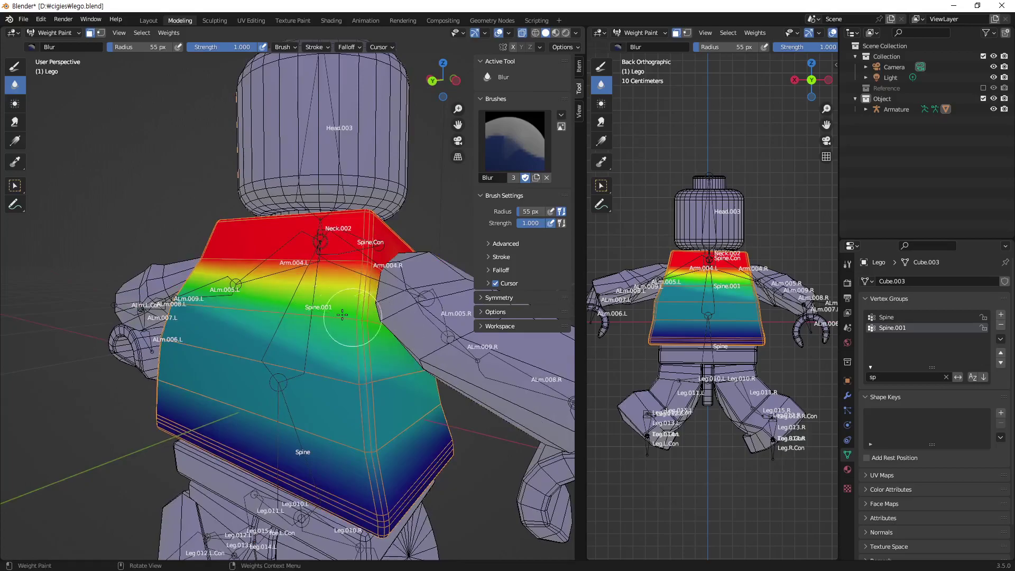
pyautogui.moveTo(183, 318); pyautogui.dragTo(211, 367, button='middle')
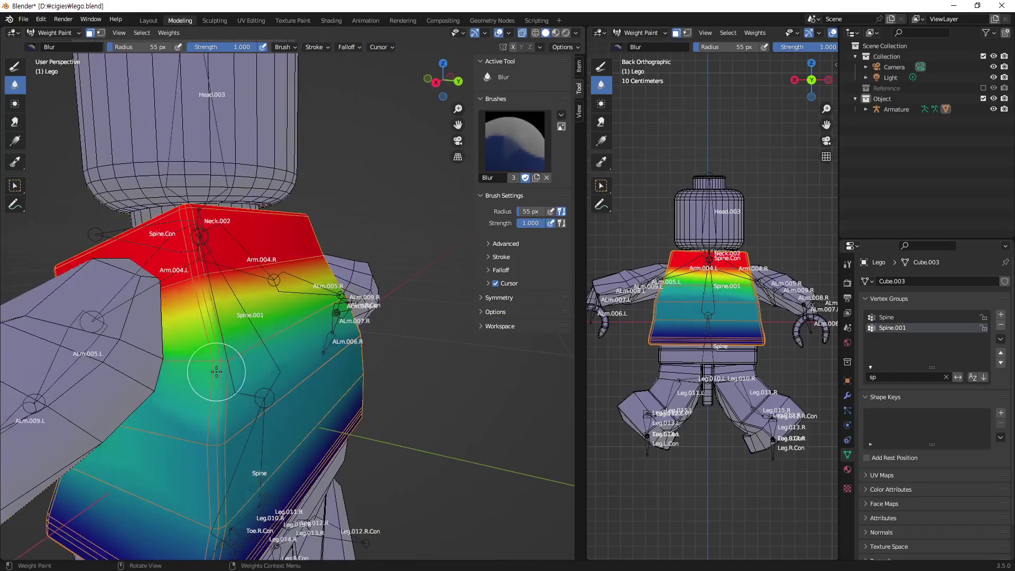
pyautogui.moveTo(211, 367)
pyautogui.mouseDown()
pyautogui.moveTo(247, 345)
pyautogui.moveTo(217, 360)
pyautogui.mouseUp()
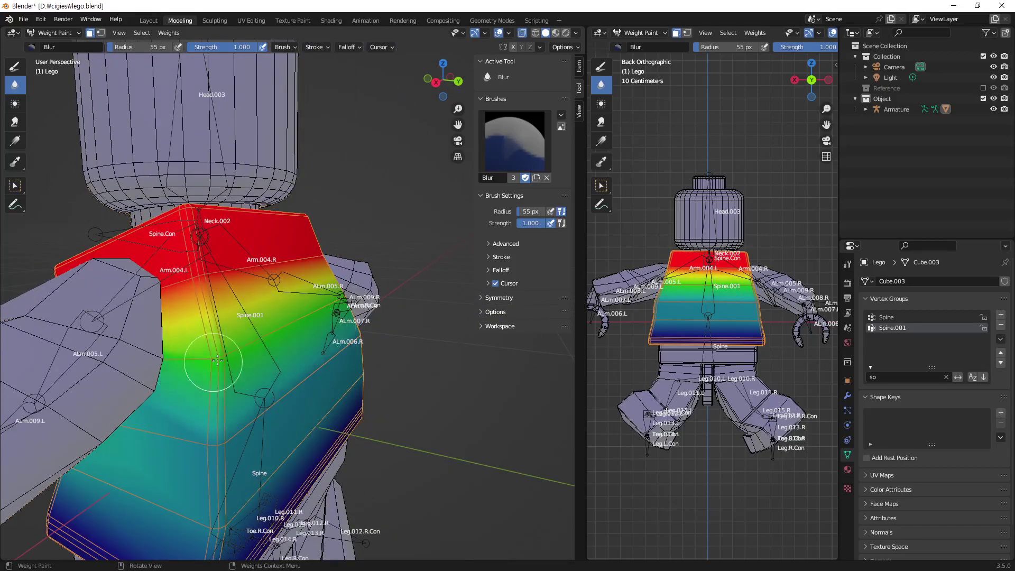
pyautogui.moveTo(212, 361); pyautogui.dragTo(232, 344, button='middle')
pyautogui.moveTo(233, 344)
pyautogui.mouseDown()
pyautogui.moveTo(247, 329)
pyautogui.moveTo(329, 319)
pyautogui.mouseUp()
# - Soften the green bands across the chest and torso sides, ending in Front Orthographic view
pyautogui.moveTo(309, 390); pyautogui.dragTo(363, 391)
pyautogui.moveTo(363, 391); pyautogui.dragTo(226, 408, button='middle')
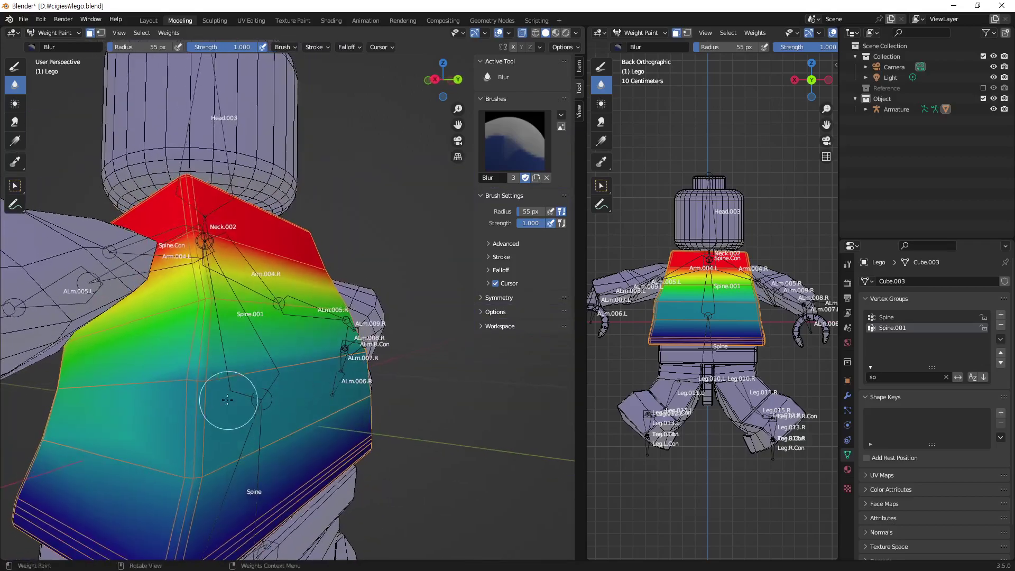
pyautogui.moveTo(226, 408); pyautogui.dragTo(246, 382)
pyautogui.moveTo(341, 374); pyautogui.dragTo(96, 390, button='middle')
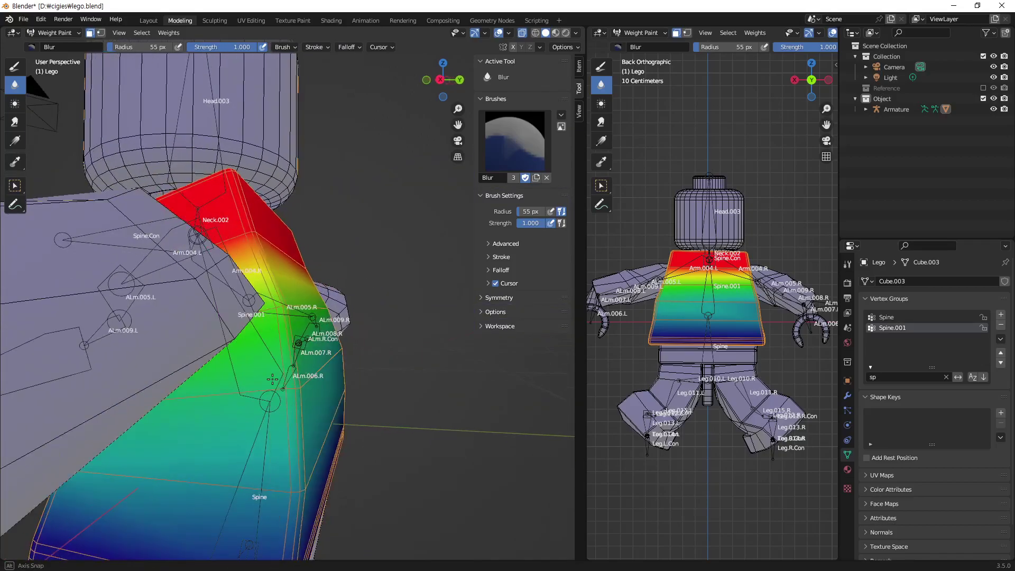
pyautogui.moveTo(245, 408); pyautogui.dragTo(324, 387)
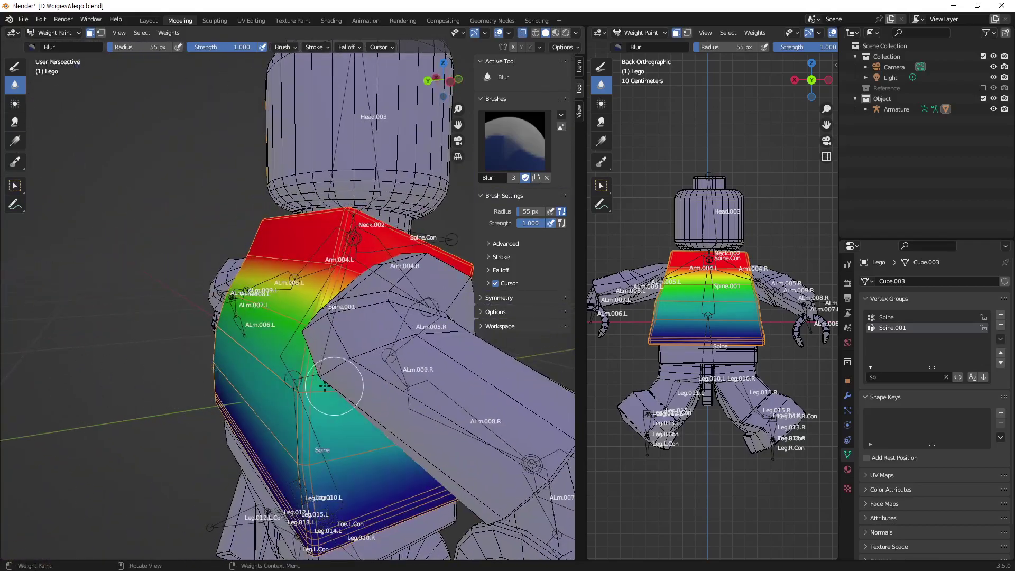
pyautogui.moveTo(270, 387); pyautogui.dragTo(251, 401, button='middle')
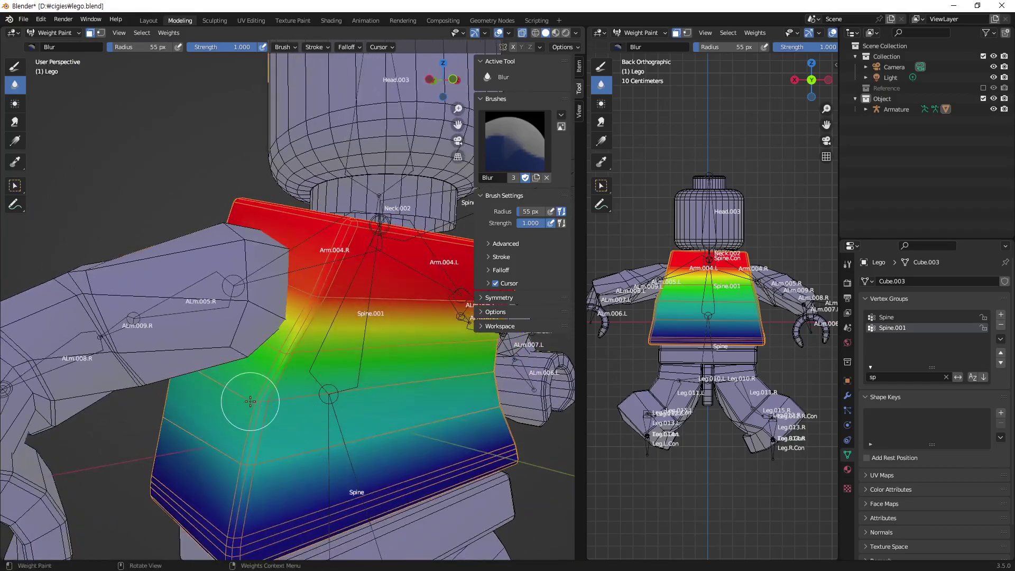
pyautogui.keyDown('alt'); pyautogui.moveTo(352, 408); pyautogui.dragTo(360, 407, button='middle'); pyautogui.keyUp('alt')
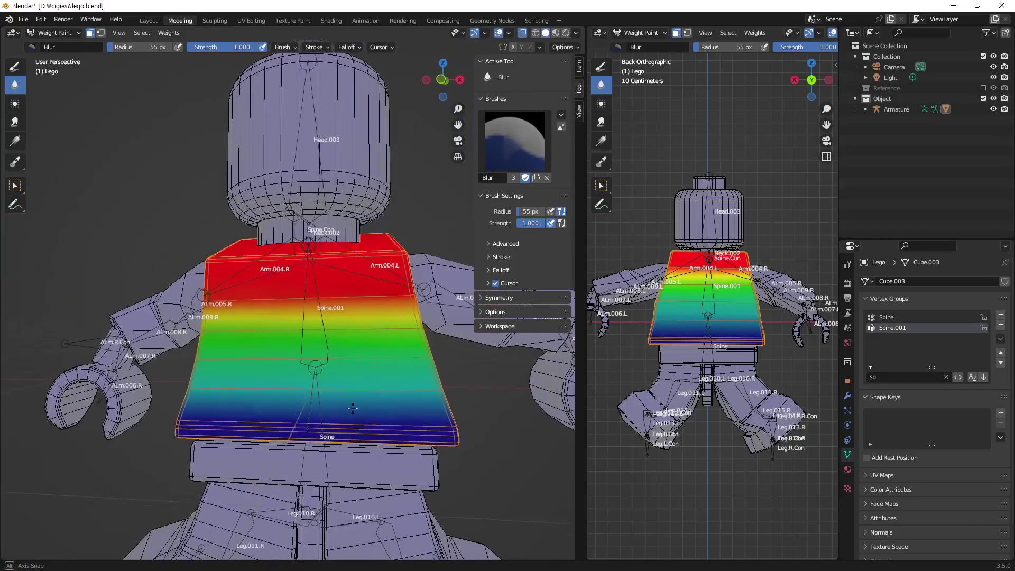